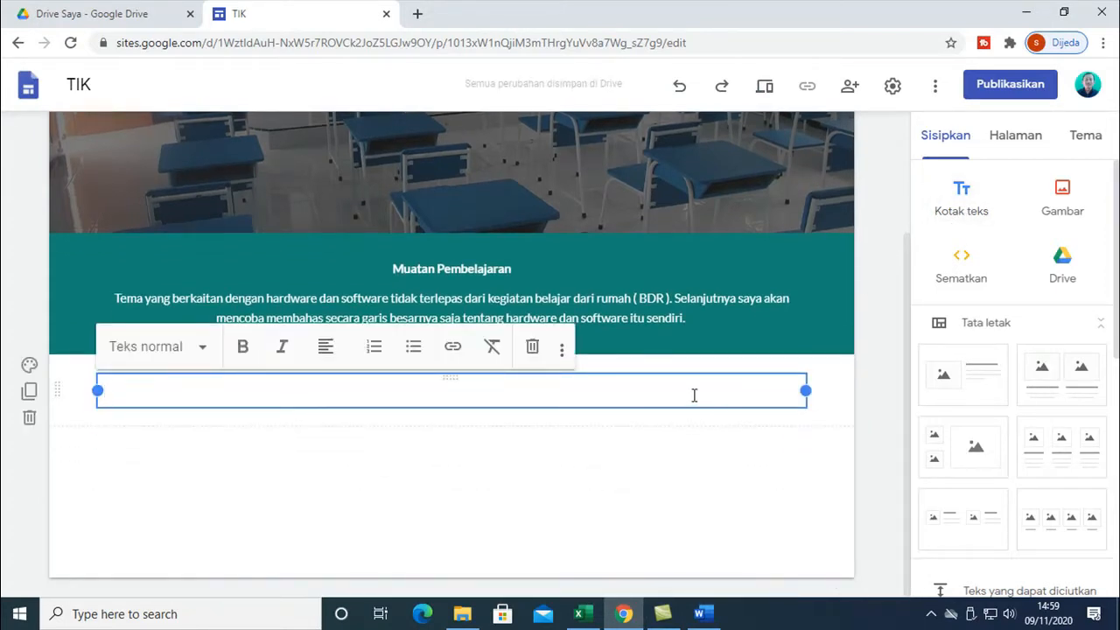
# - Delete the section with the empty text box below the Muatan Pembelajaran section
pyautogui.click(699, 614)
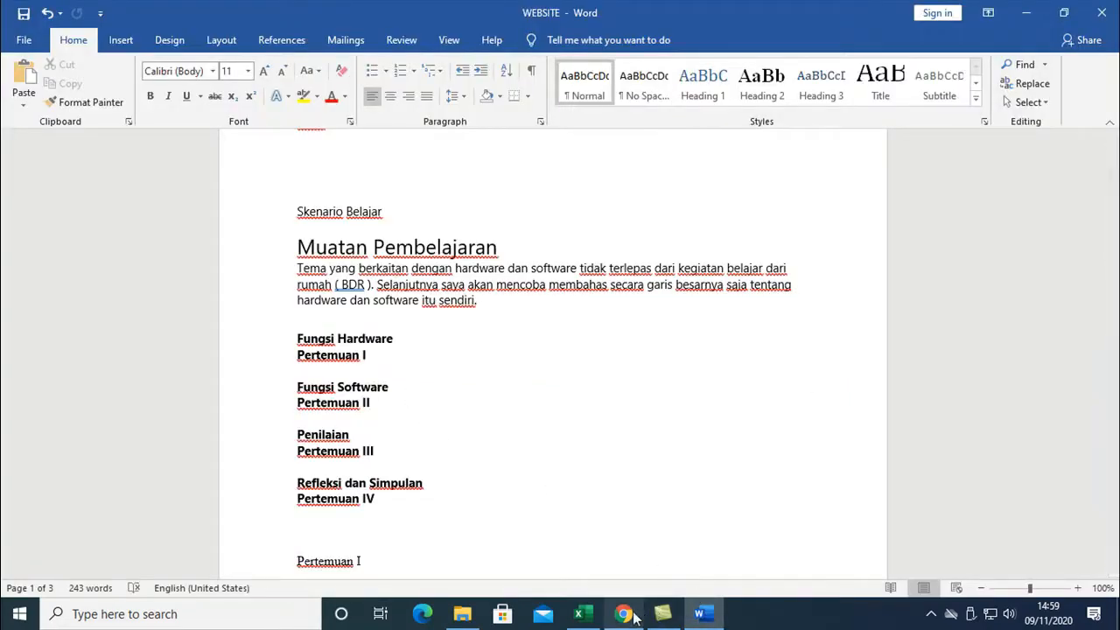
pyautogui.moveTo(628, 617)
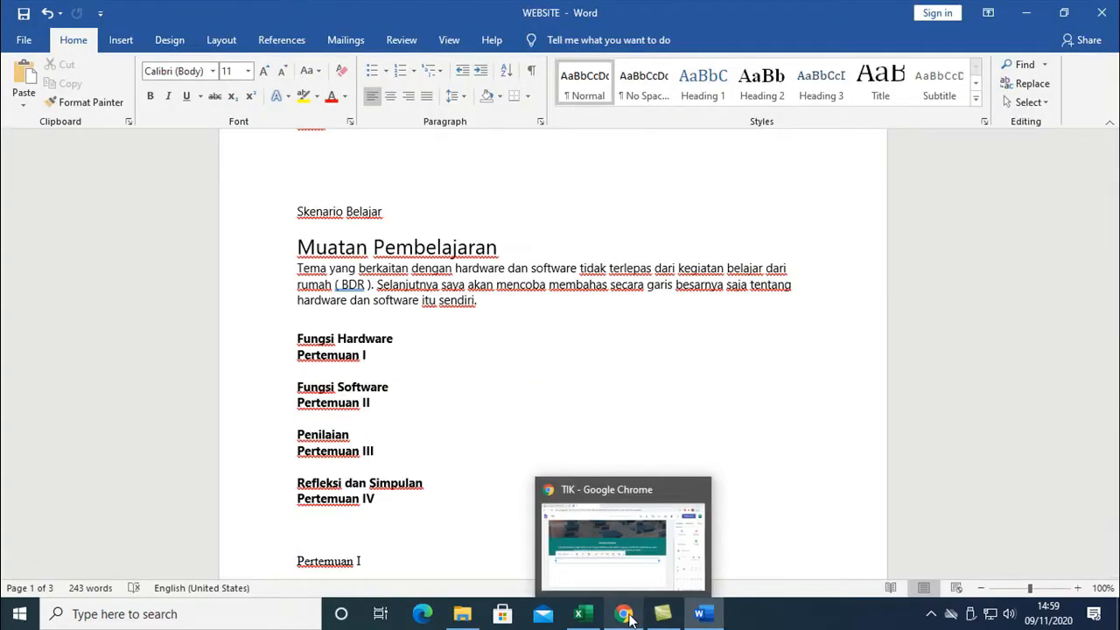
pyautogui.click(627, 615)
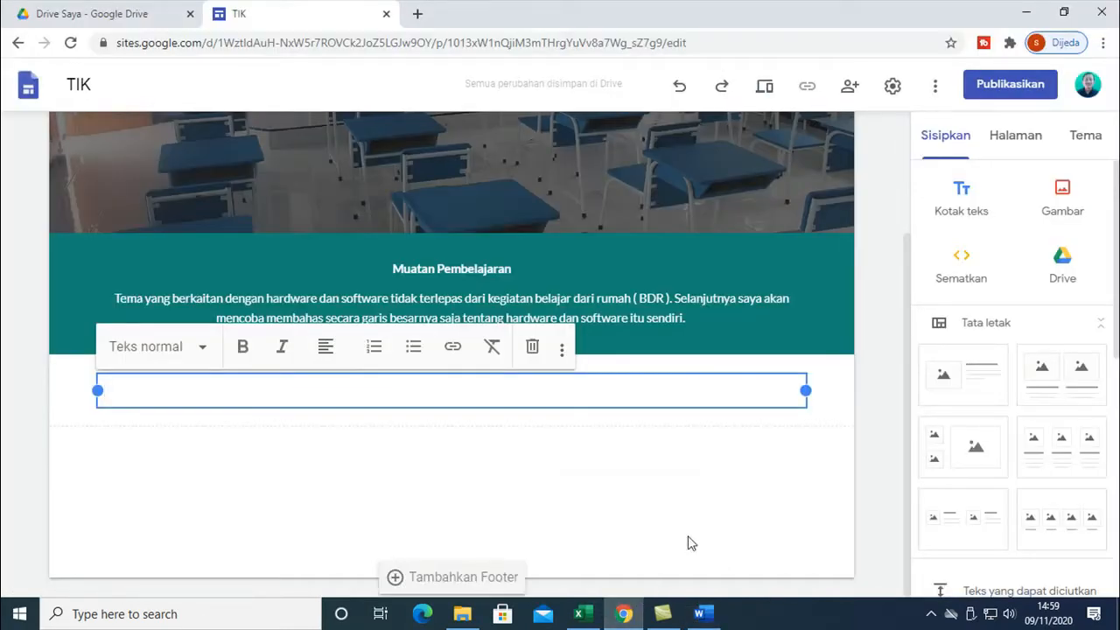
pyautogui.click(651, 462)
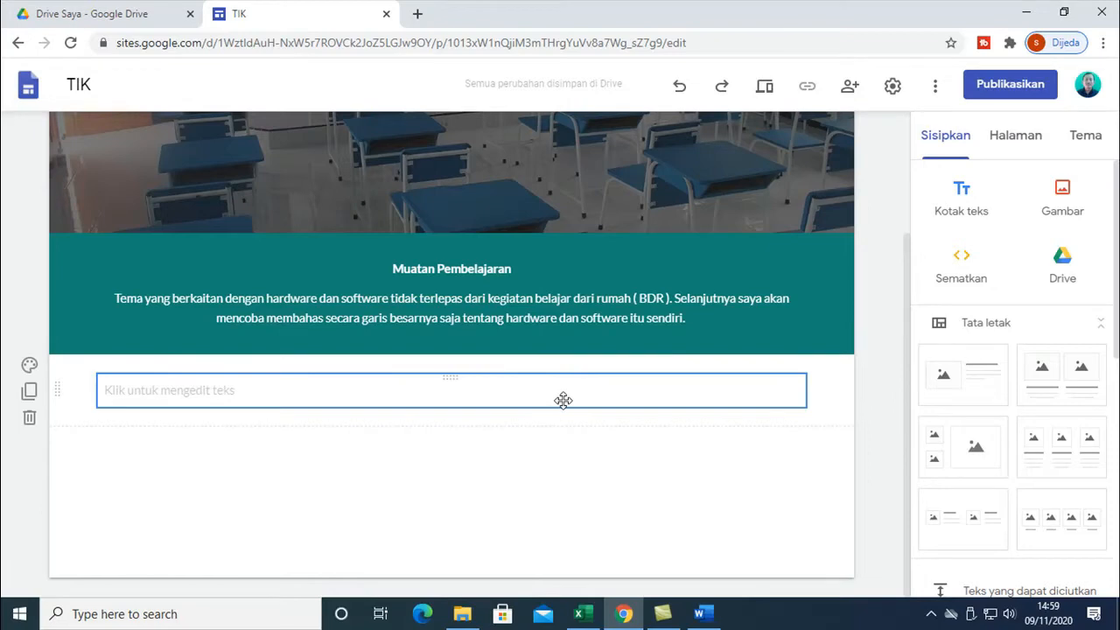
pyautogui.click(29, 418)
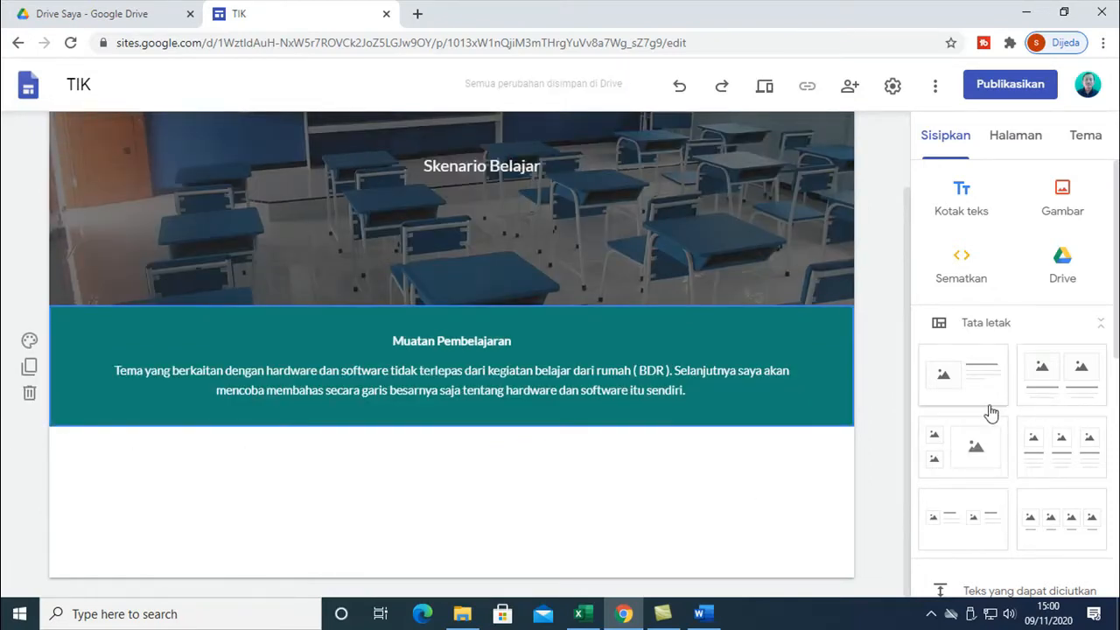
# - Insert the layout with four image placeholders and captions side by side below the Muatan Pembelajaran section
pyautogui.scroll(-3, 986, 427)
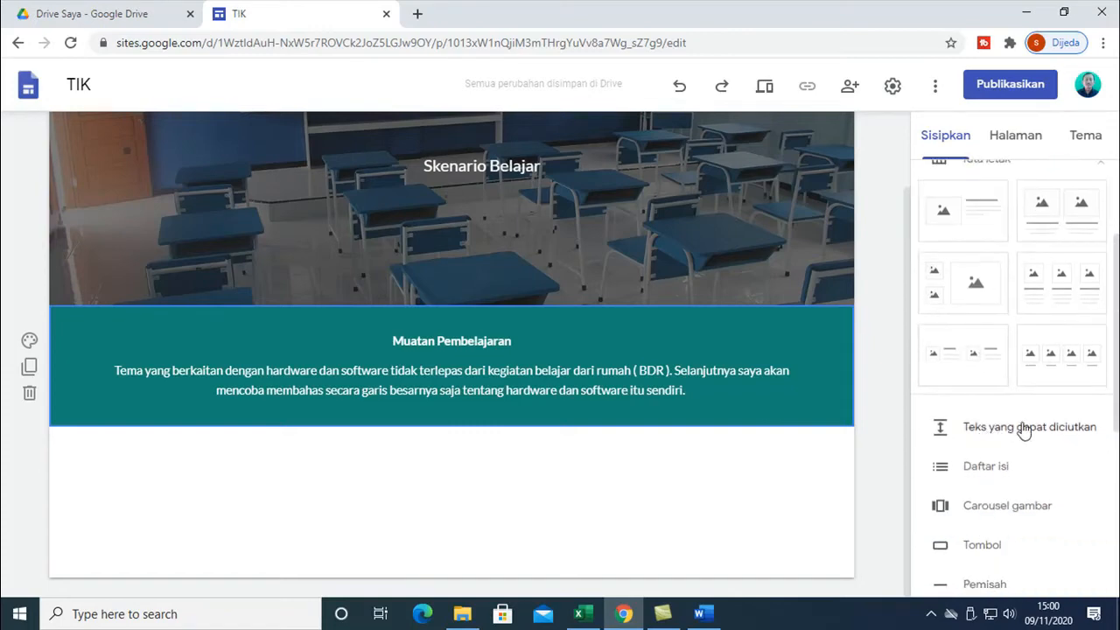
pyautogui.scroll(1, 1070, 372)
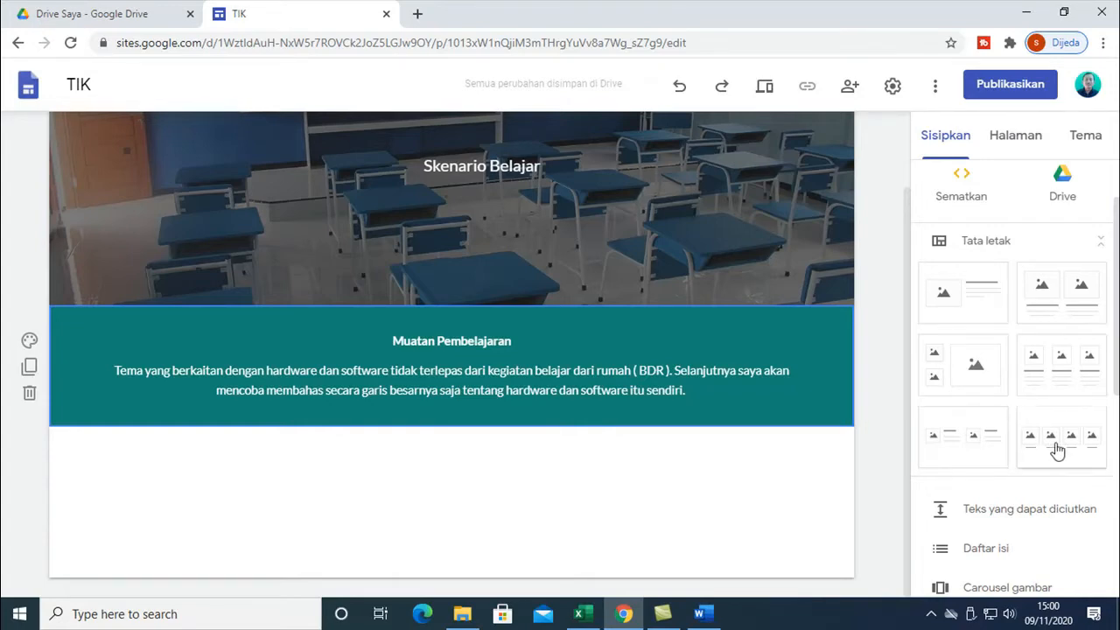
pyautogui.click(1085, 438)
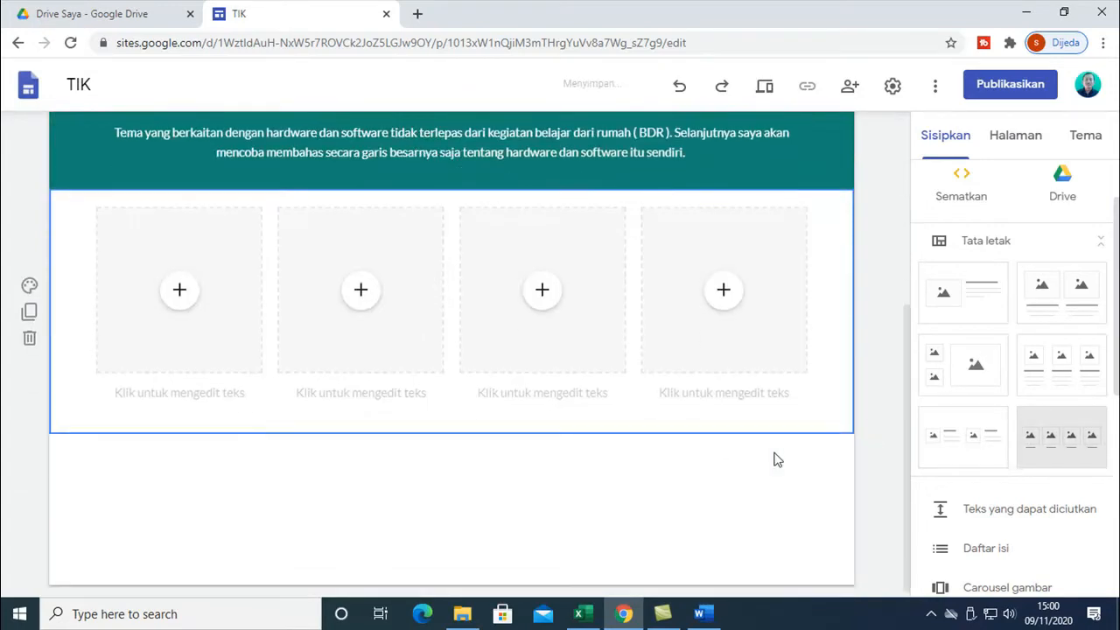
# - Start editing the first column's caption, switch to the WEBSITE document in Word, and copy the lines "Fungsi Hardware" and "Pertemuan I"
pyautogui.click(186, 388)
pyautogui.click(188, 388)
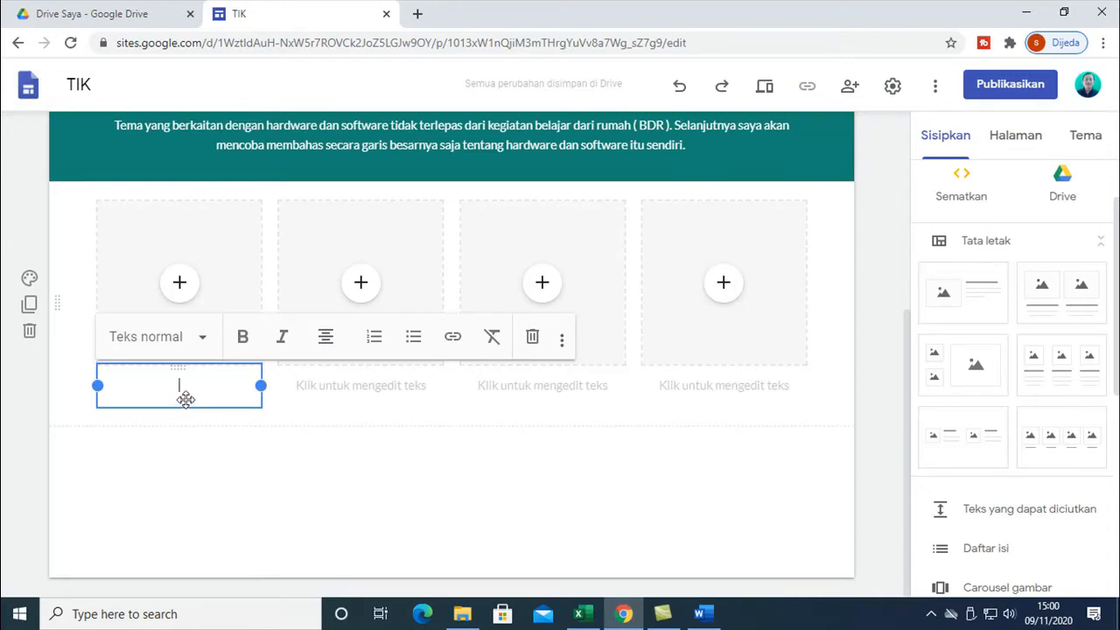
pyautogui.click(700, 614)
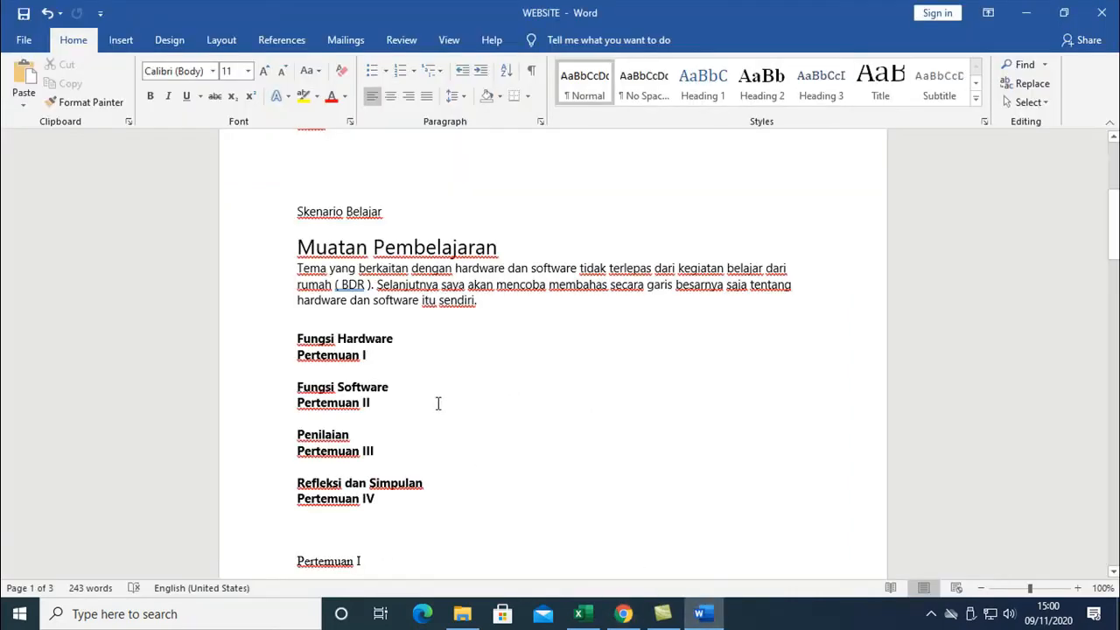
pyautogui.click(312, 339)
pyautogui.moveTo(297, 338); pyautogui.dragTo(372, 355)
pyautogui.rightClick(341, 352)
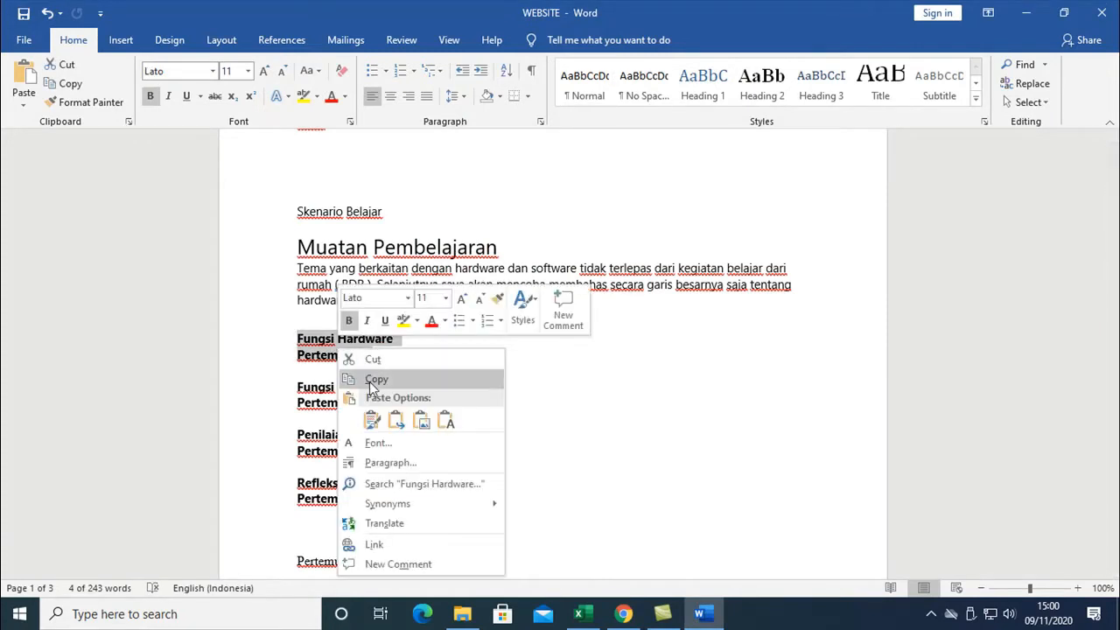
pyautogui.click(376, 379)
# - Switch back to Google Sites in Chrome and paste the copied lines into the first column's caption, removing the trailing blank line
pyautogui.click(622, 615)
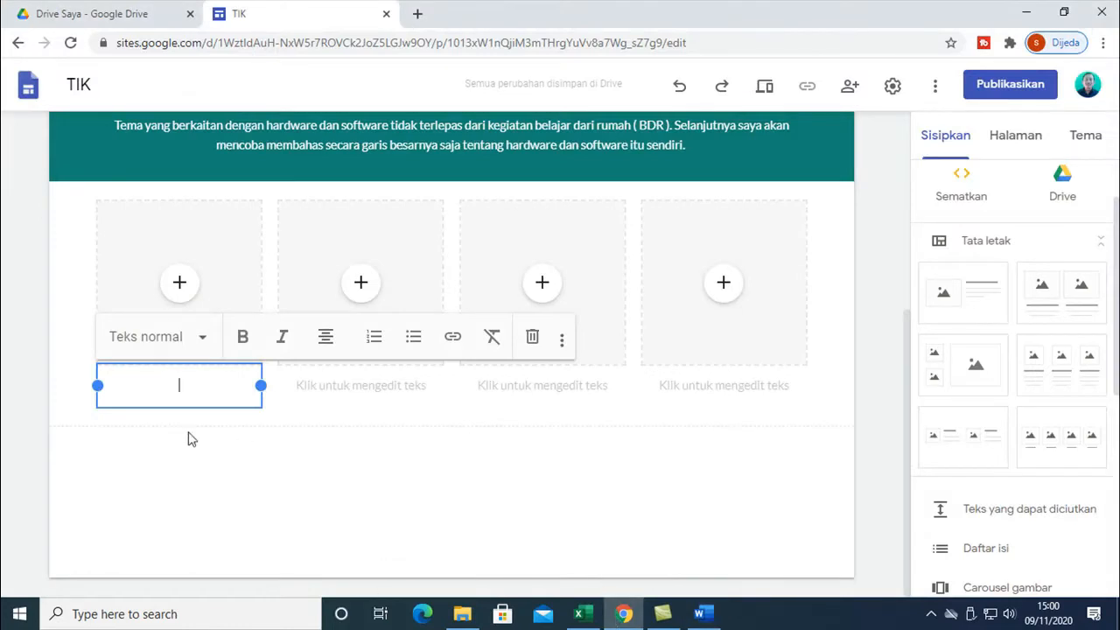
pyautogui.rightClick(180, 385)
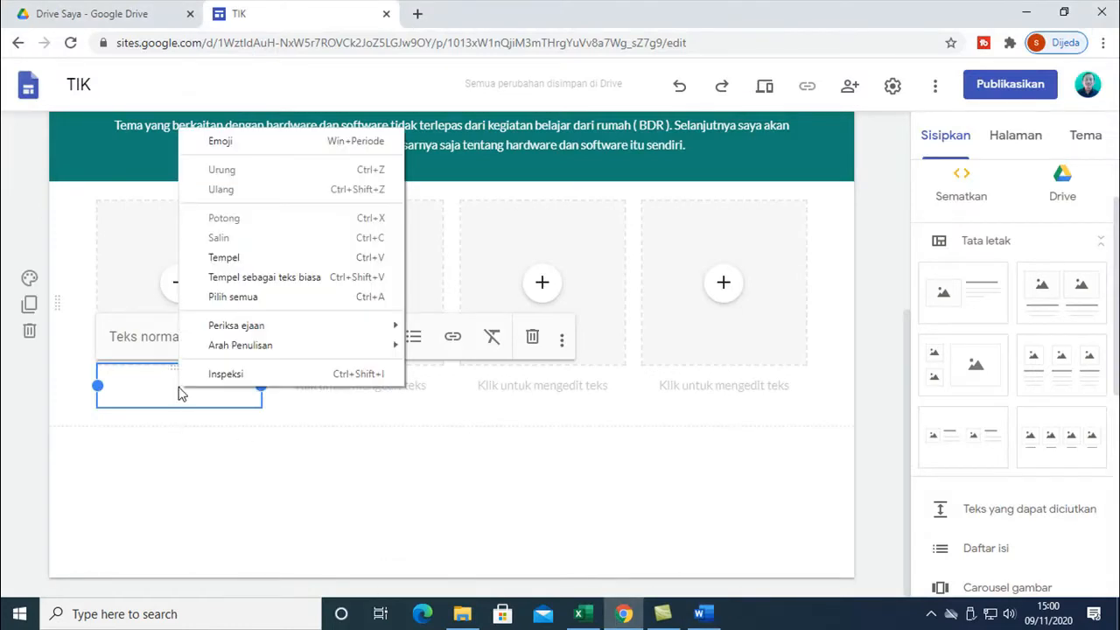
pyautogui.click(240, 257)
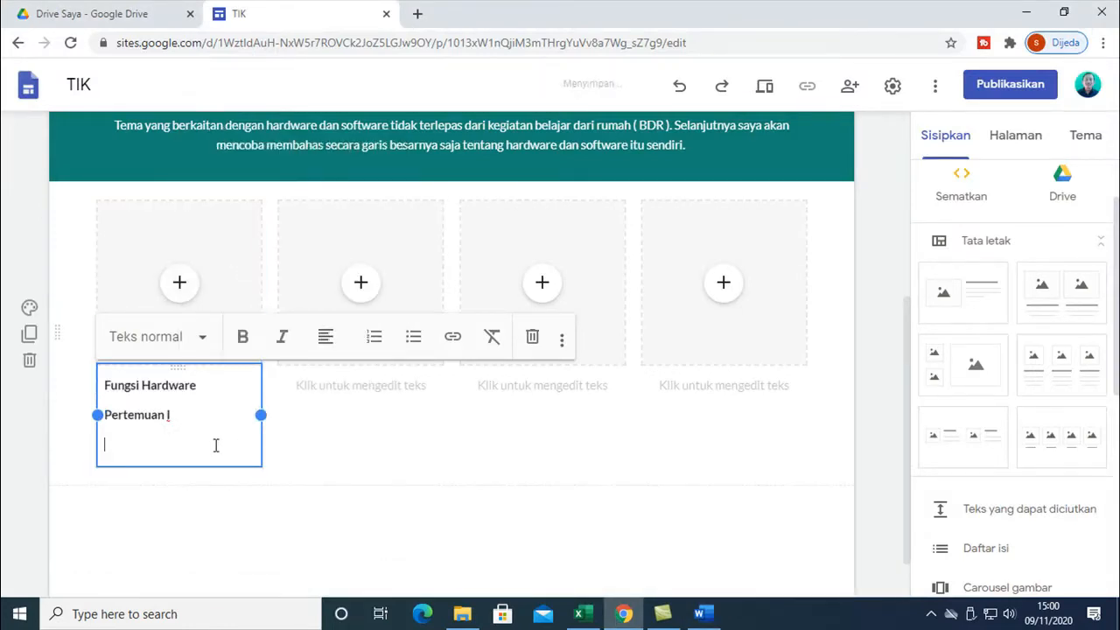
pyautogui.press('BackSpace')
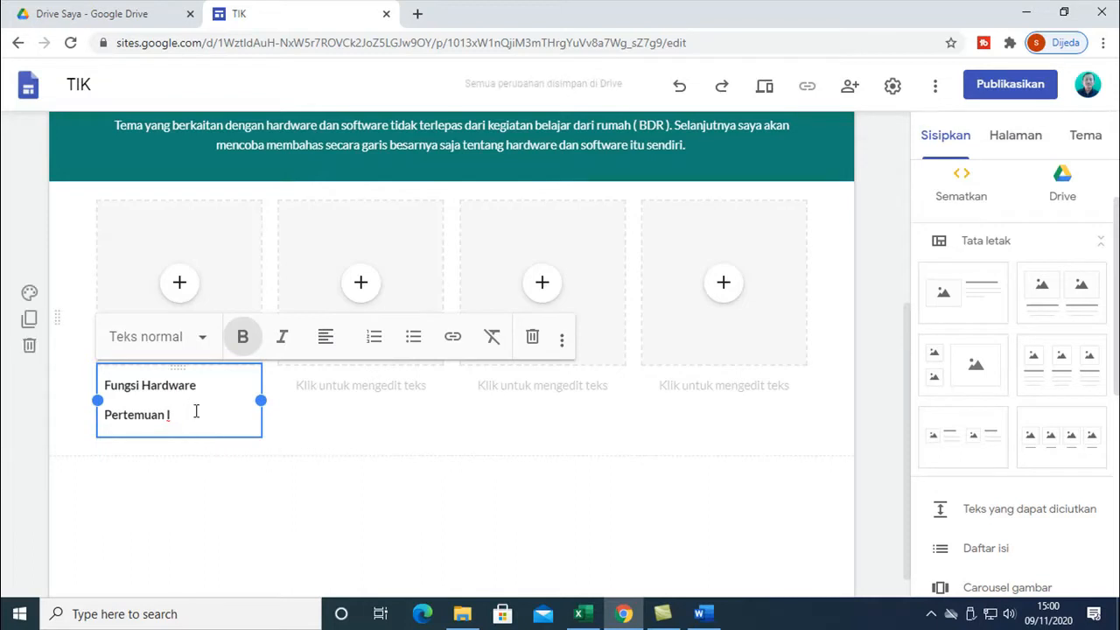
# - Centre-align both lines of the "Fungsi Hardware" and "Pertemuan I" caption
pyautogui.moveTo(196, 414); pyautogui.dragTo(96, 385)
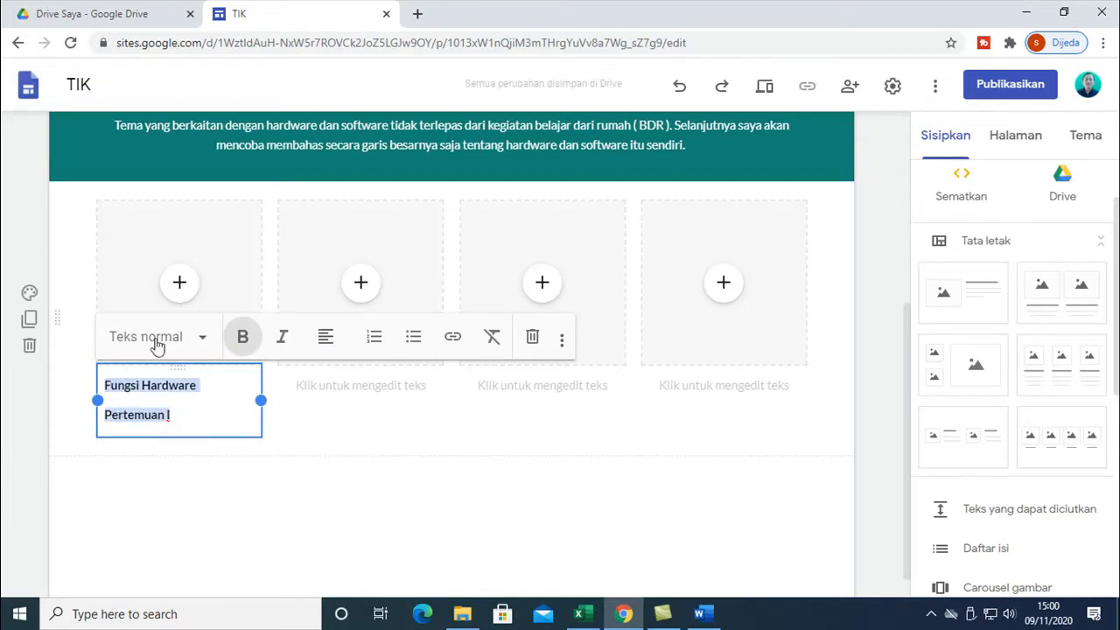
pyautogui.click(328, 342)
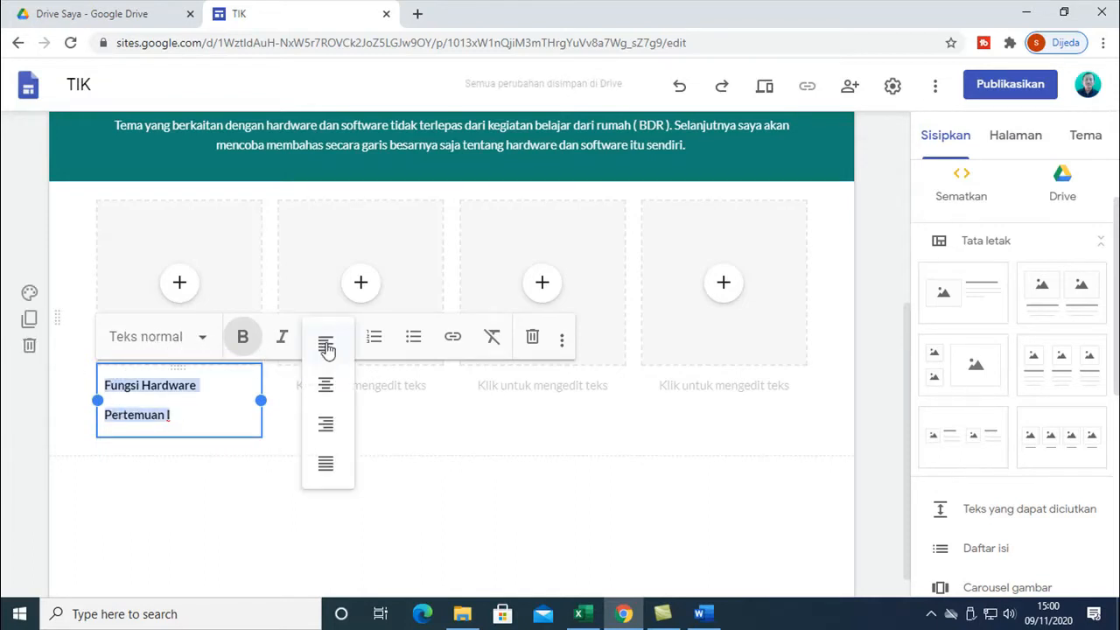
pyautogui.click(332, 427)
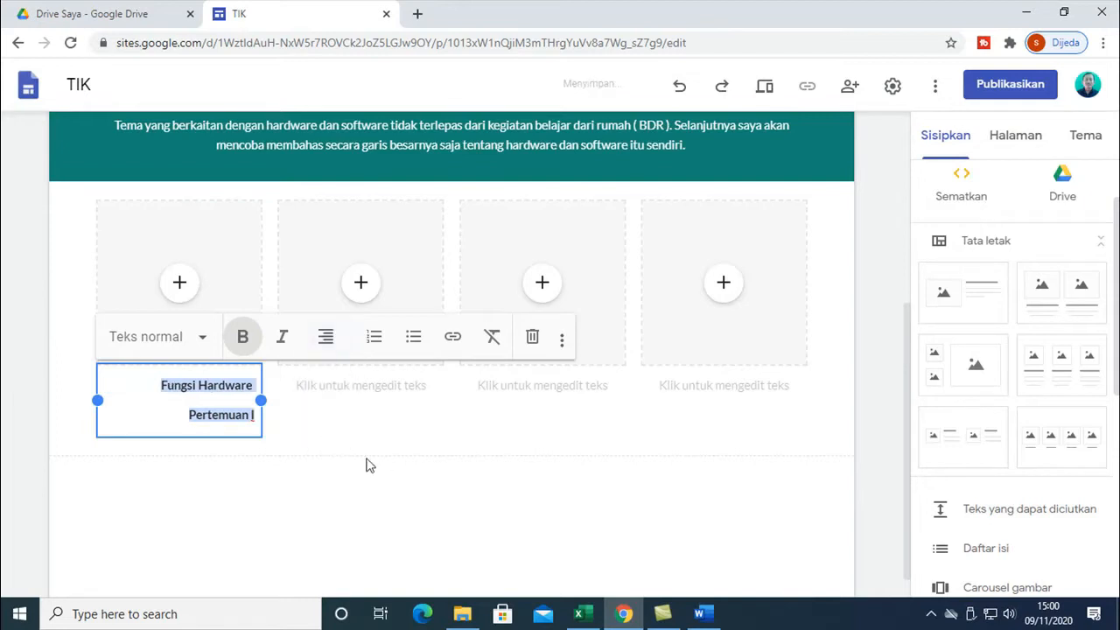
pyautogui.click(326, 340)
pyautogui.click(325, 382)
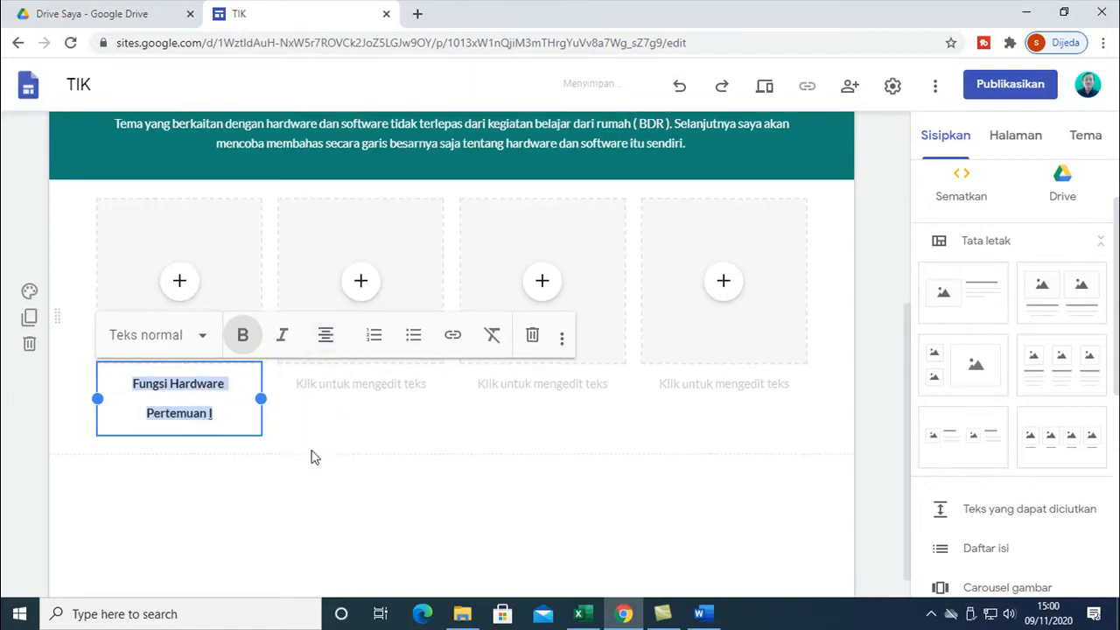
pyautogui.click(306, 469)
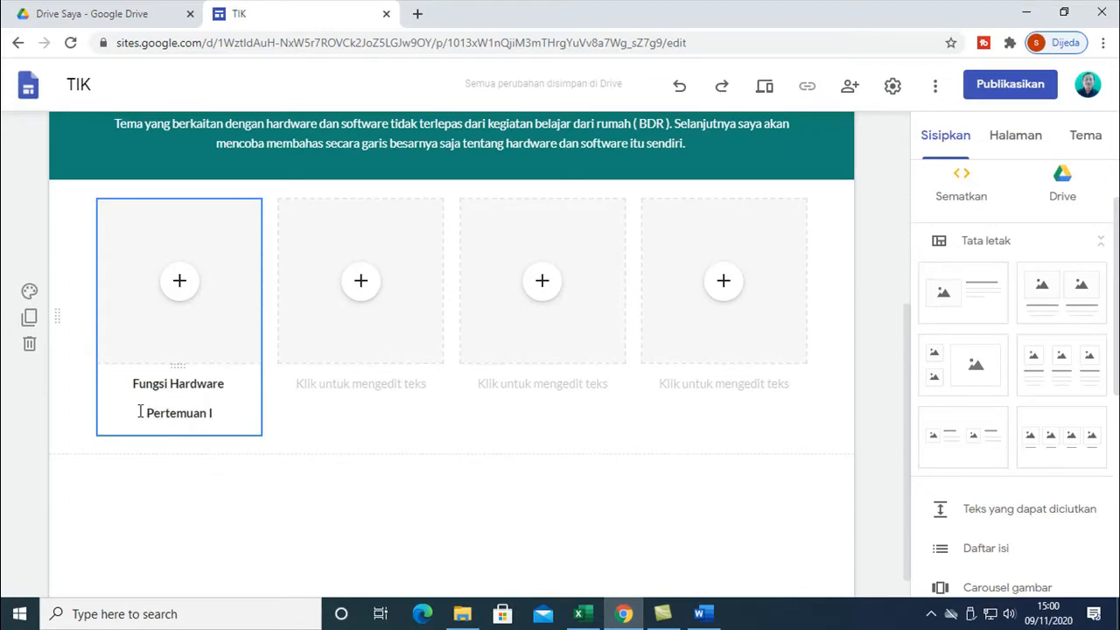
pyautogui.moveTo(140, 412); pyautogui.dragTo(246, 417)
pyautogui.click(305, 492)
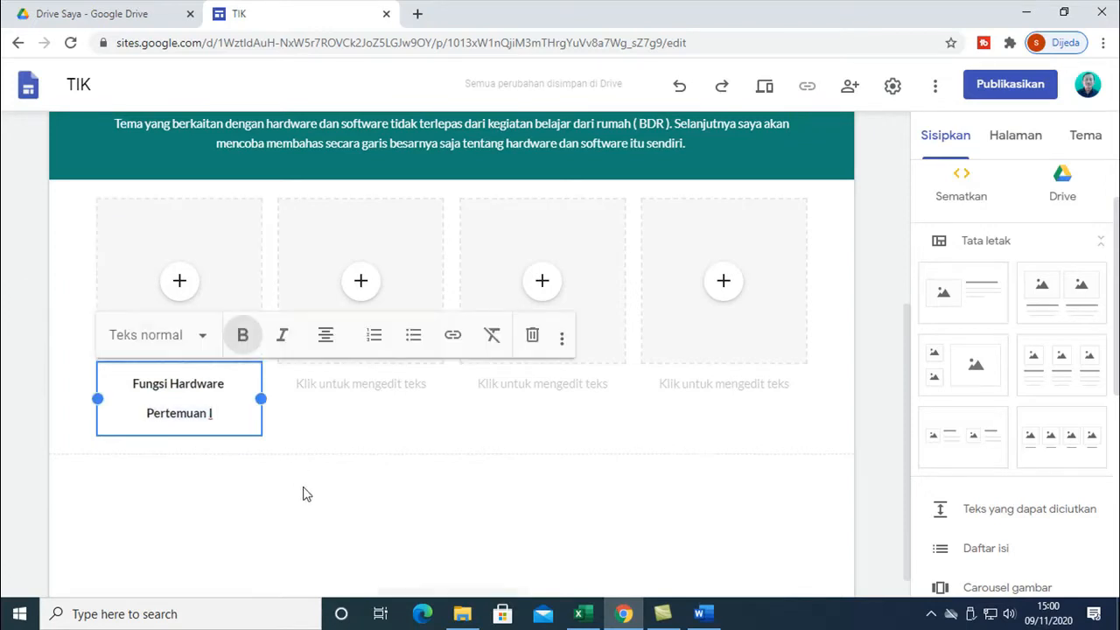
pyautogui.click(196, 390)
pyautogui.click(397, 447)
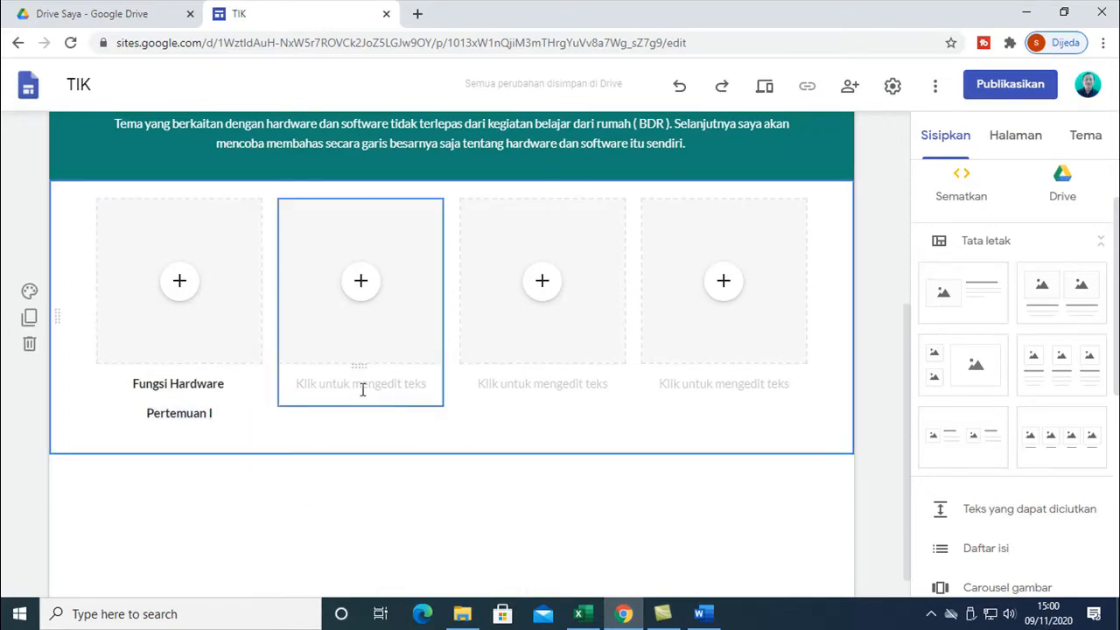
# - Start editing the second column's caption, switch to Word, and copy the lines "Fungsi Software" and "Pertemuan II"
pyautogui.click(362, 388)
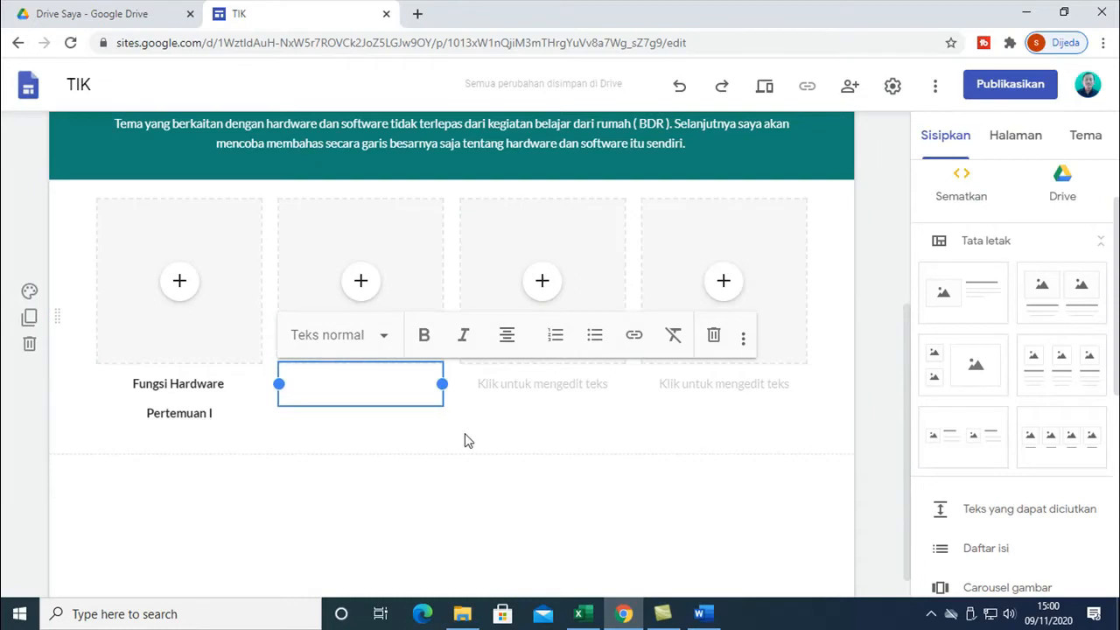
pyautogui.click(700, 614)
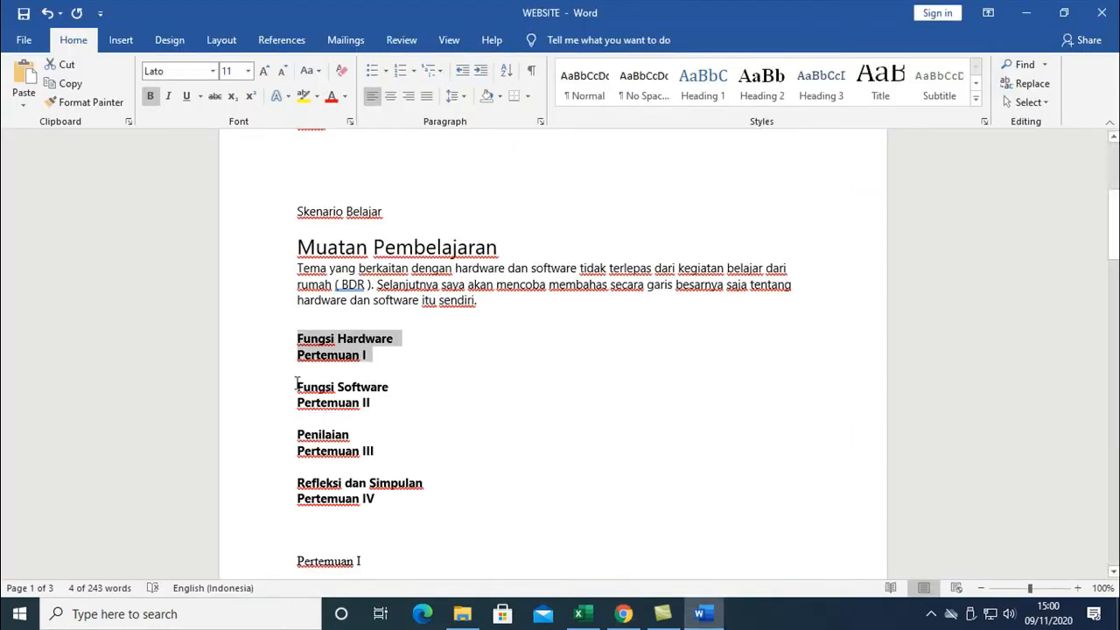
pyautogui.moveTo(296, 385); pyautogui.dragTo(364, 401)
pyautogui.rightClick(329, 401)
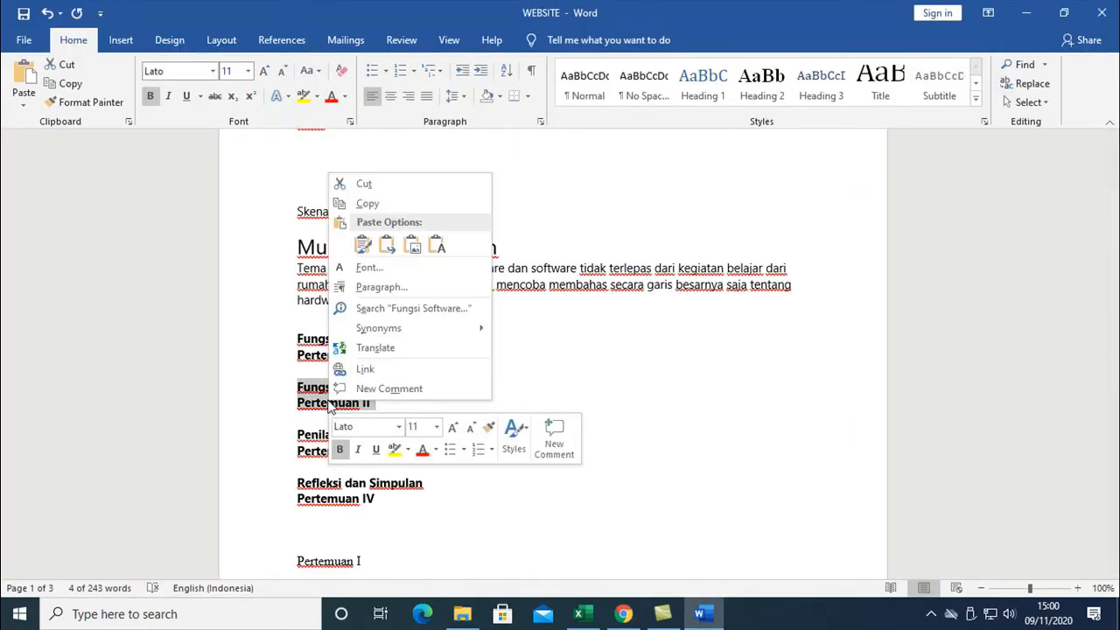
pyautogui.click(365, 203)
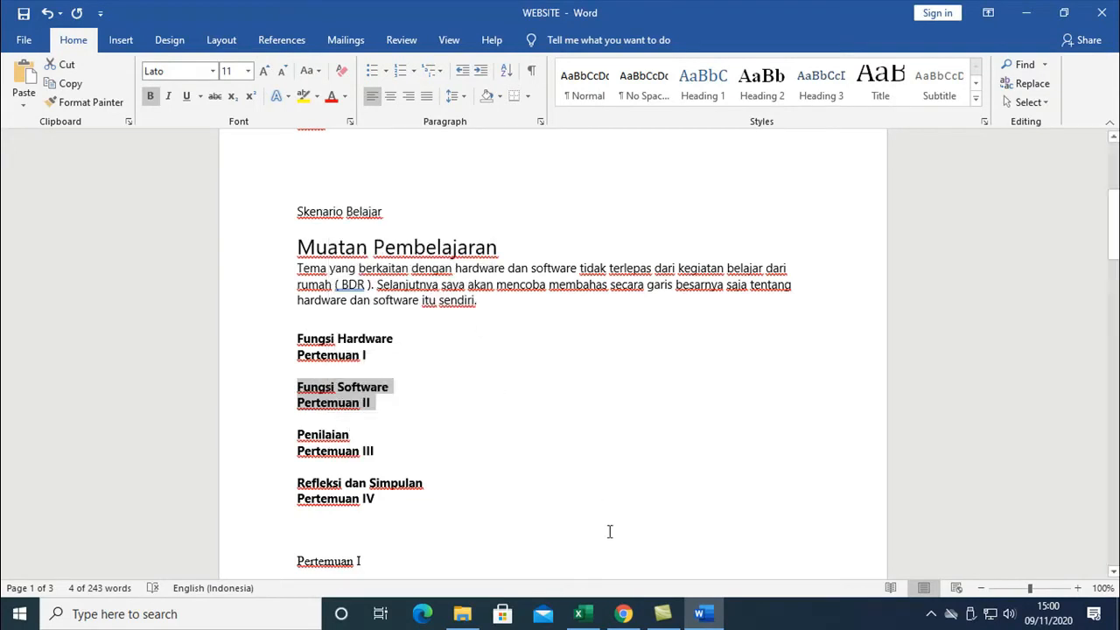
# - Return to Google Sites in Chrome and paste the copied lines into the second column's caption, removing the trailing blank line
pyautogui.click(623, 614)
pyautogui.rightClick(370, 390)
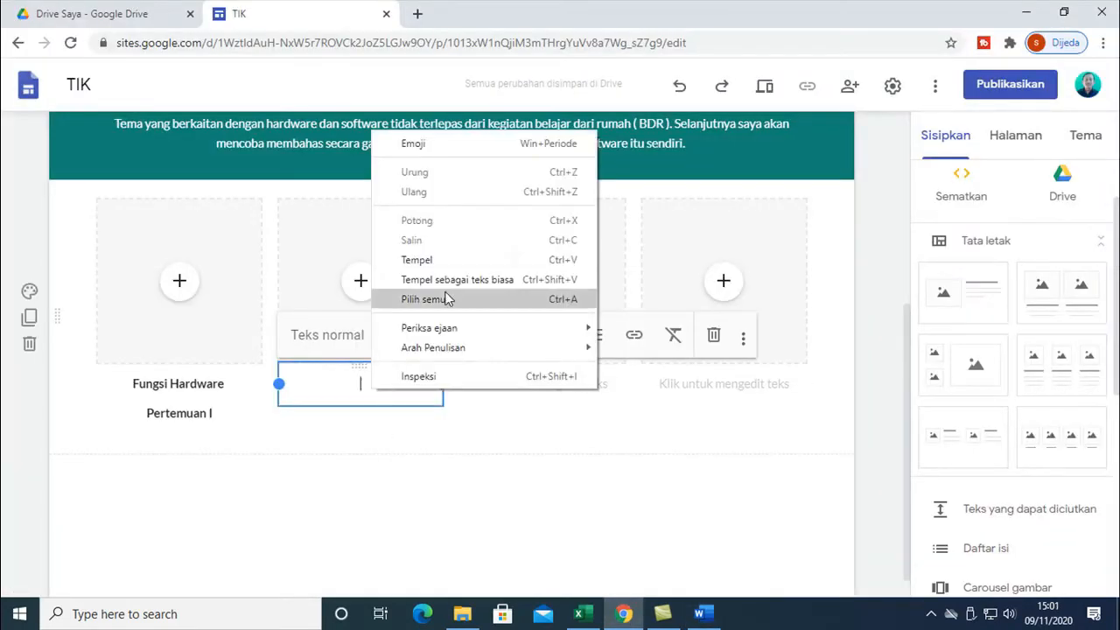
pyautogui.click(432, 258)
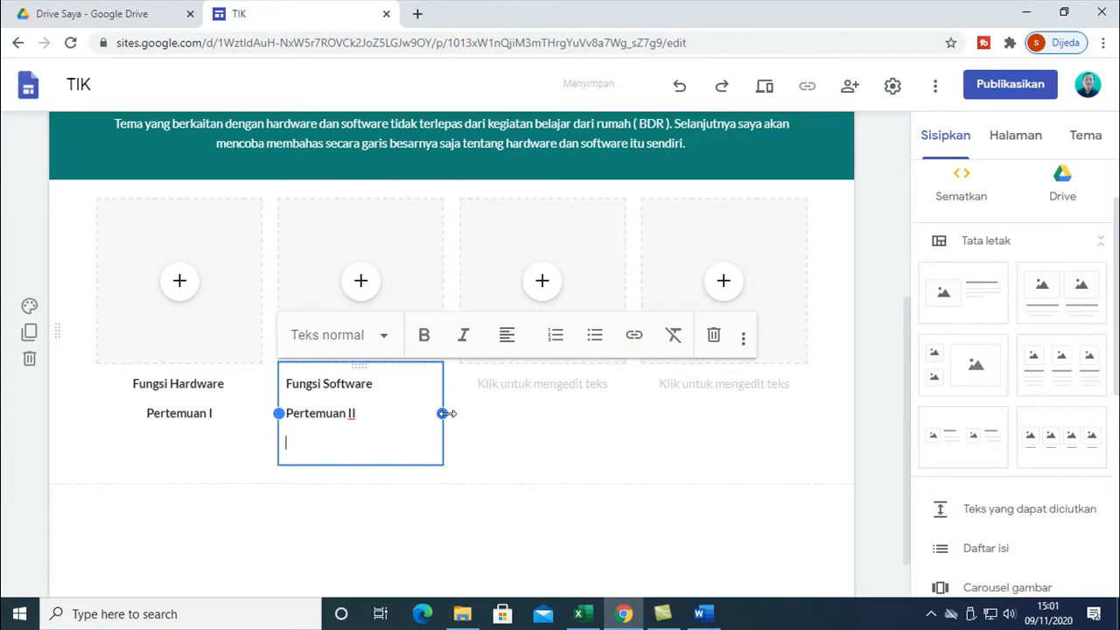
pyautogui.press('BackSpace')
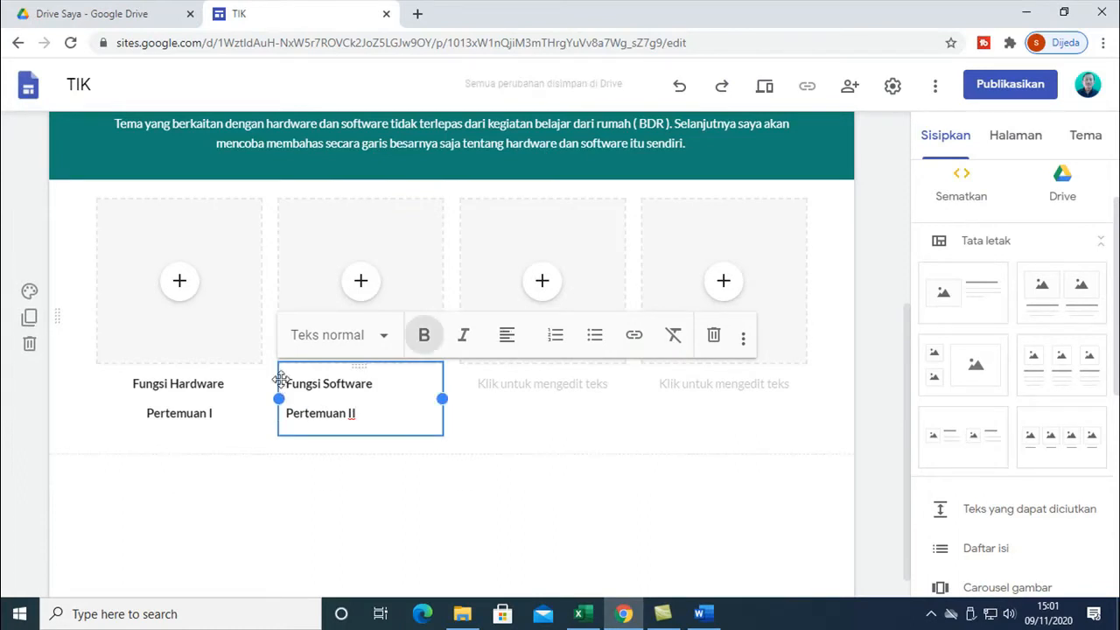
# - Centre-align both lines of the "Fungsi Software" and "Pertemuan II" caption
pyautogui.moveTo(288, 385); pyautogui.dragTo(372, 420)
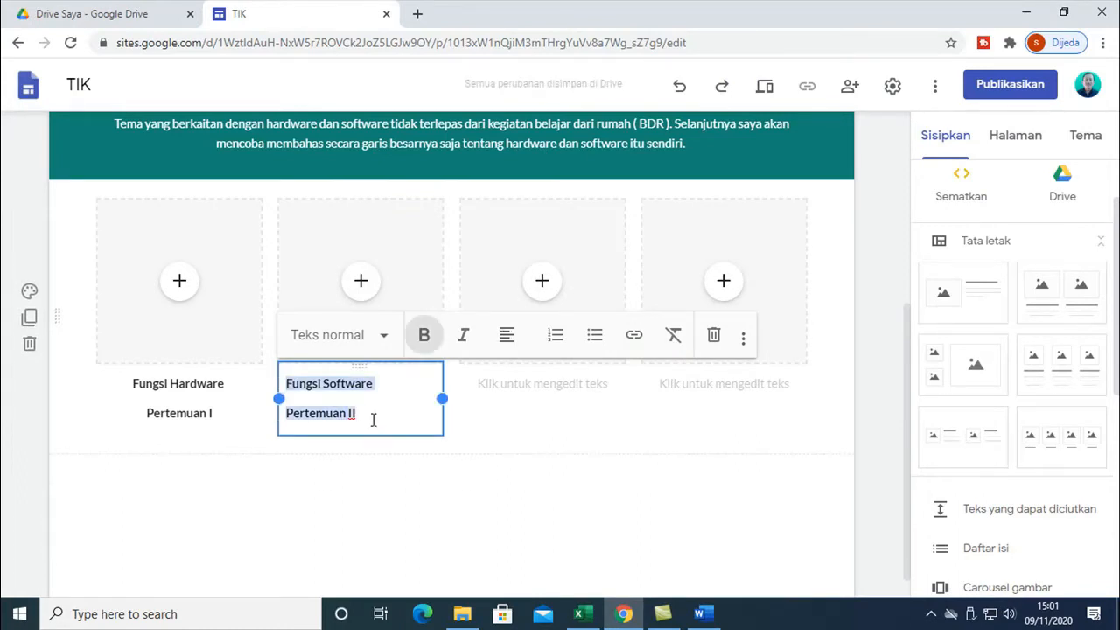
pyautogui.click(507, 337)
pyautogui.click(511, 383)
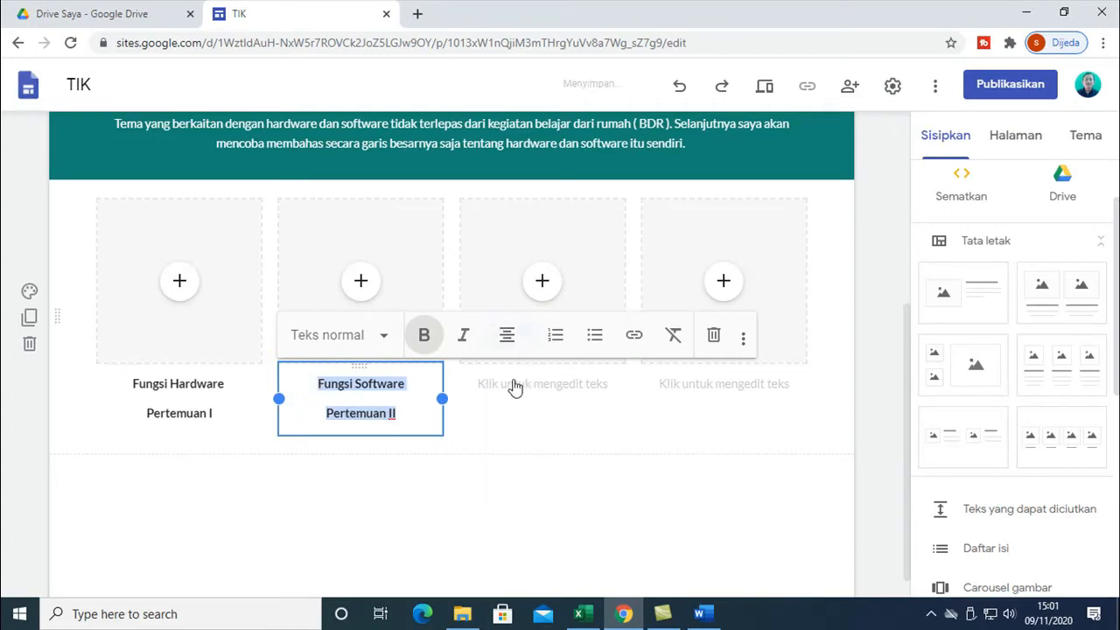
# - Start editing the third column's caption, switch to Word, and copy the lines "Penilaian" and "Pertemuan III"
pyautogui.click(527, 392)
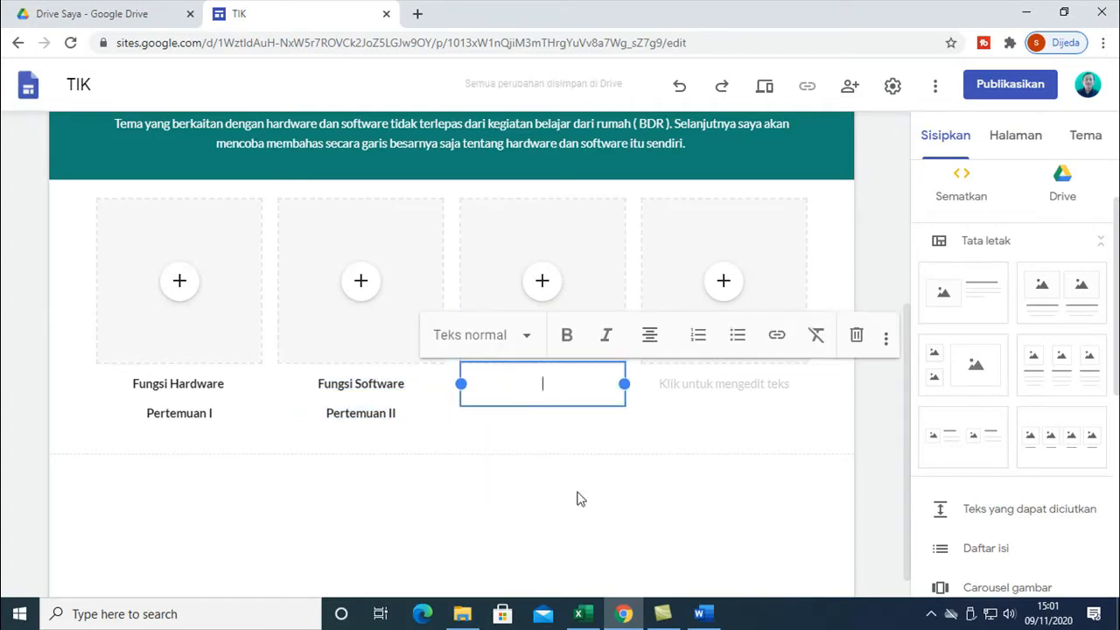
pyautogui.click(704, 615)
pyautogui.scroll(-1, 522, 434)
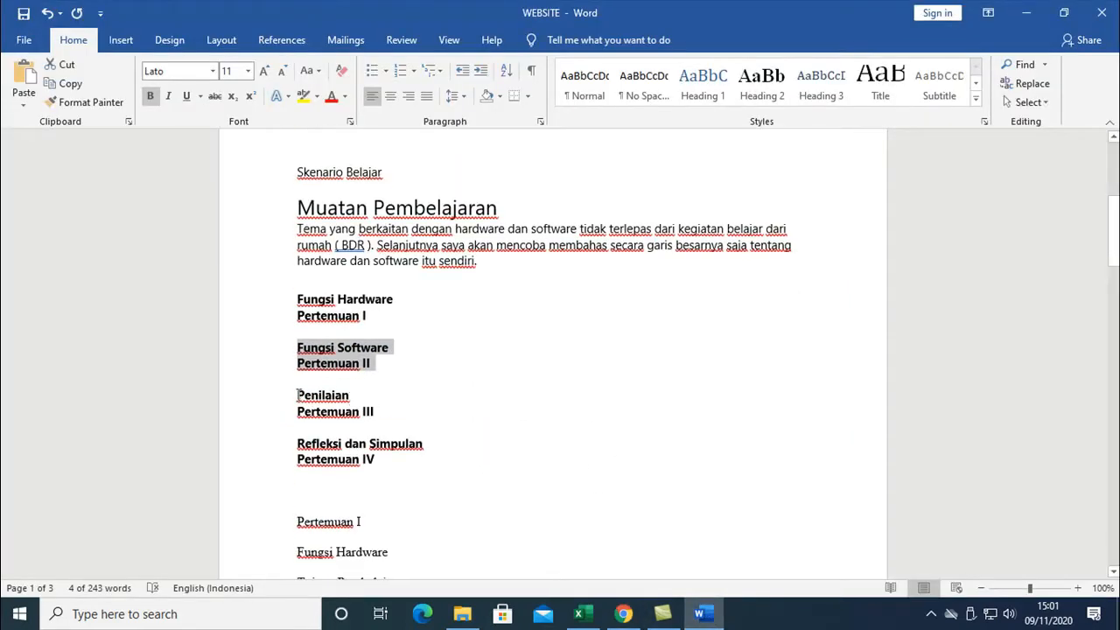
pyautogui.moveTo(297, 395); pyautogui.dragTo(399, 407)
pyautogui.rightClick(312, 411)
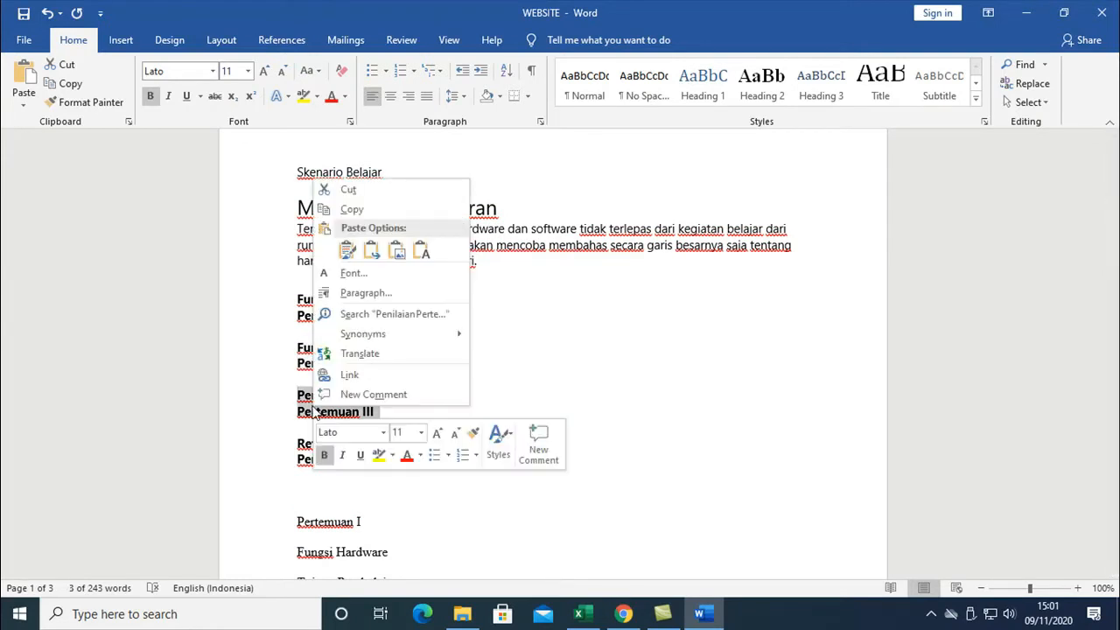
pyautogui.click(353, 211)
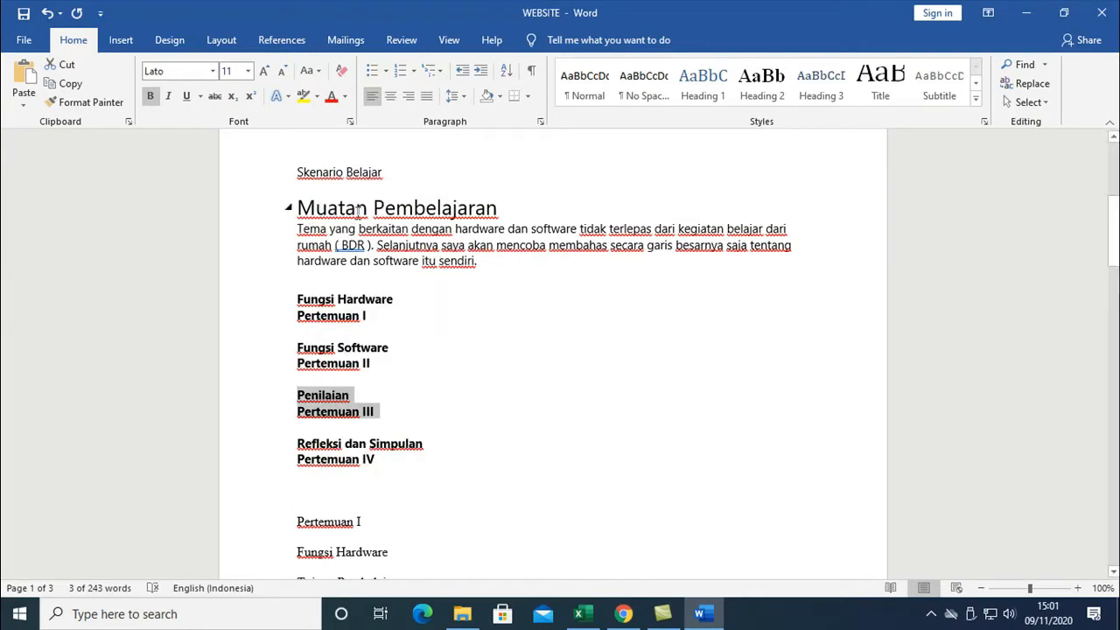
# - Return to Google Sites in Chrome and paste the copied lines into the third column's caption, removing the trailing blank line
pyautogui.click(623, 612)
pyautogui.rightClick(543, 383)
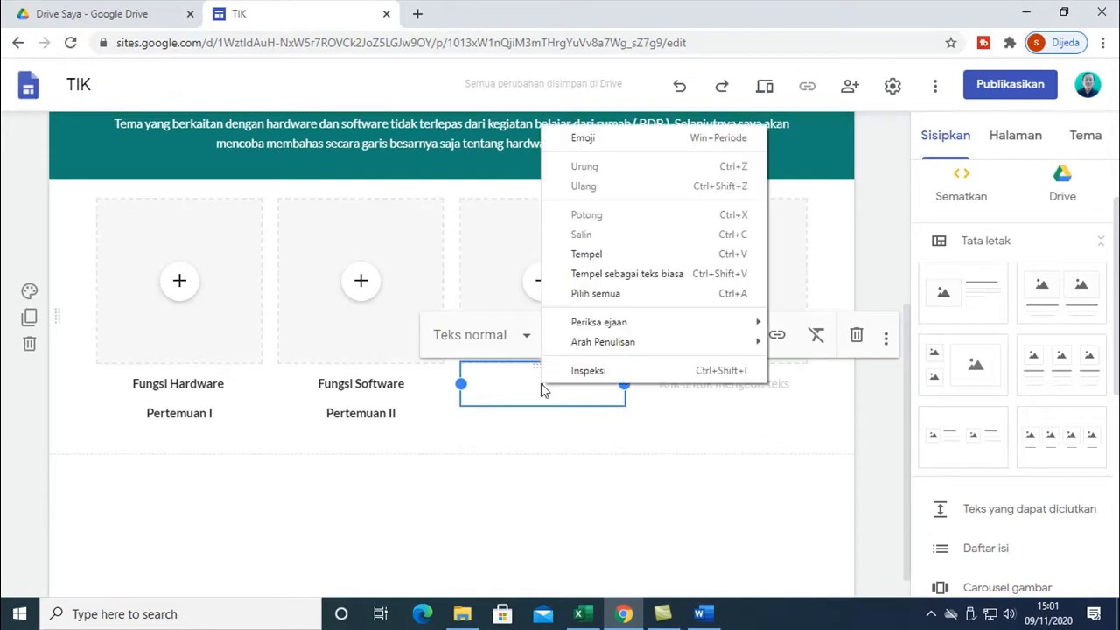
pyautogui.click(586, 254)
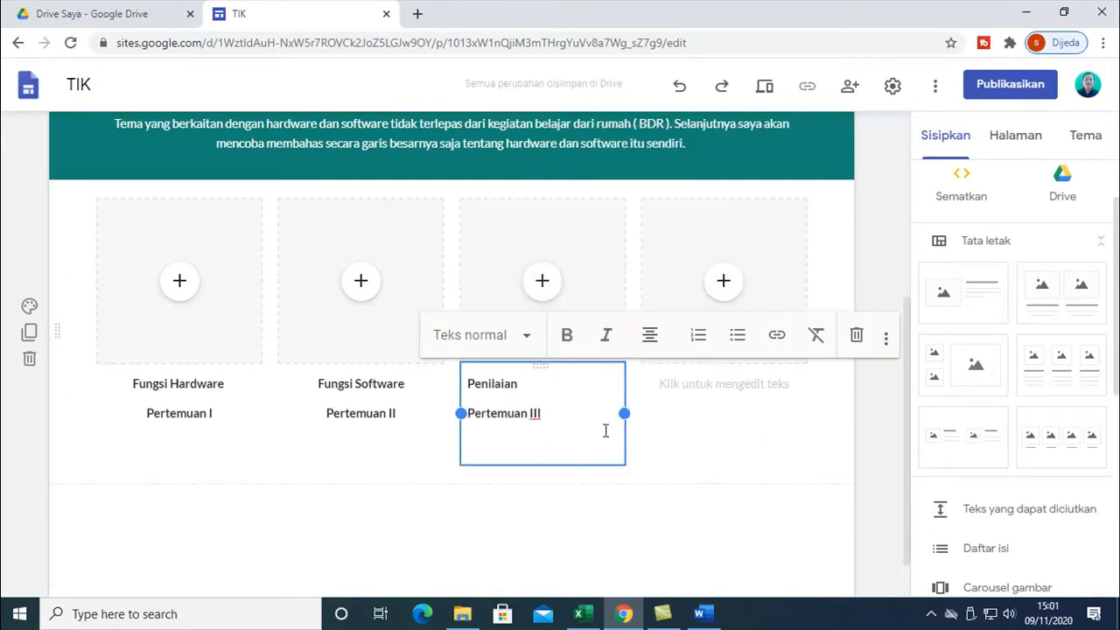
pyautogui.press('BackSpace')
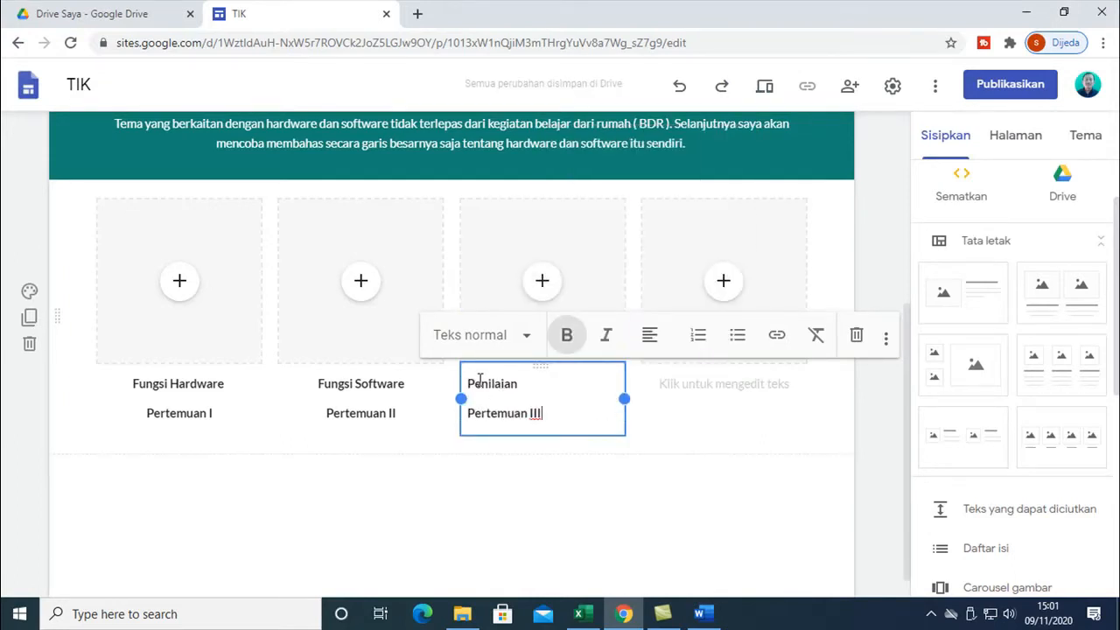
# - Centre-align both lines of the "Penilaian" and "Pertemuan III" caption
pyautogui.moveTo(470, 383); pyautogui.dragTo(540, 404)
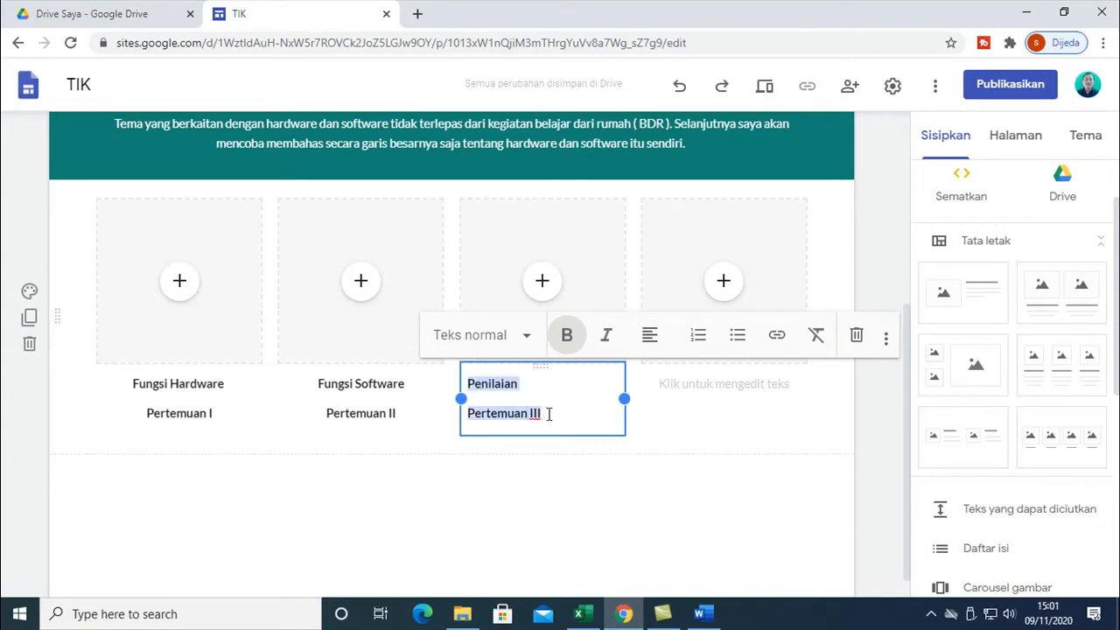
pyautogui.click(650, 336)
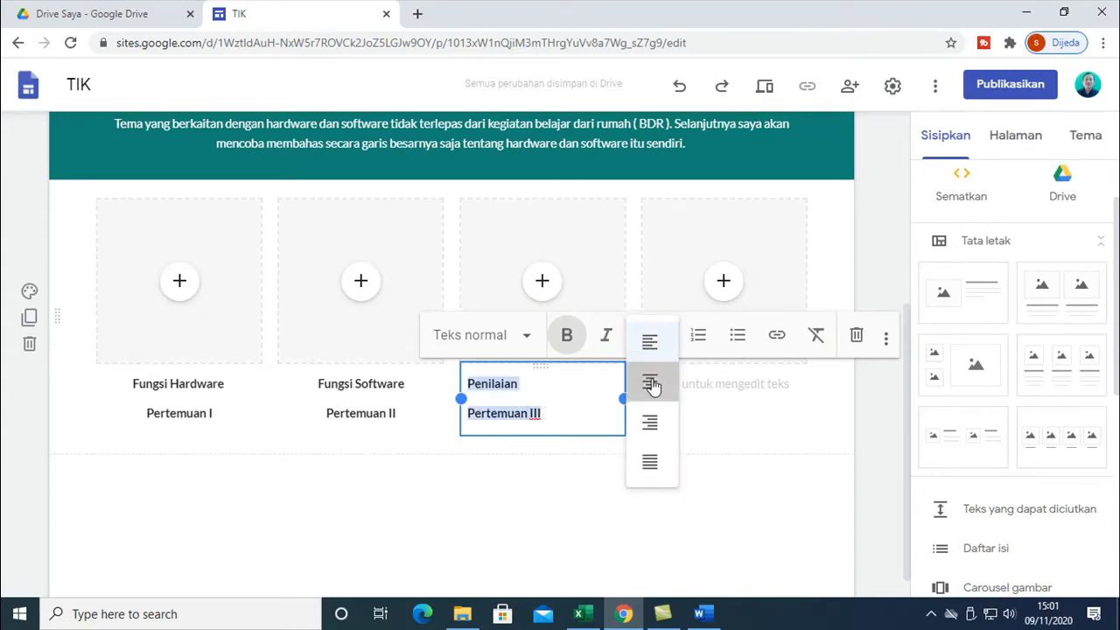
pyautogui.click(651, 385)
# - Start editing the fourth column's caption, switch to Word, and copy the lines "Refleksi dan Simpulan" and "Pertemuan IV"
pyautogui.click(710, 390)
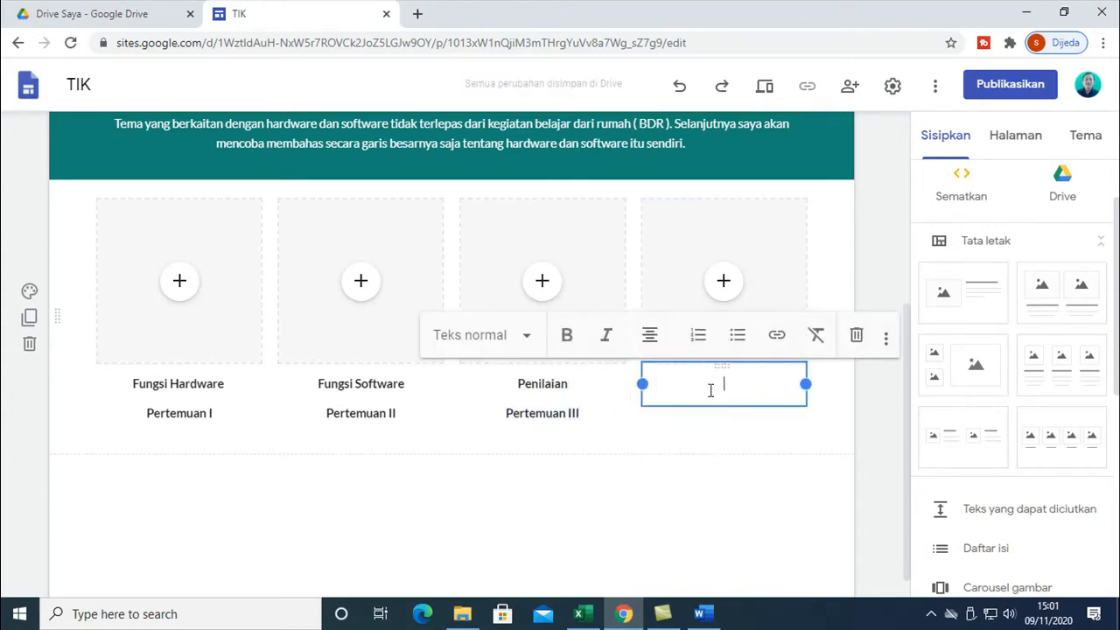
pyautogui.click(699, 613)
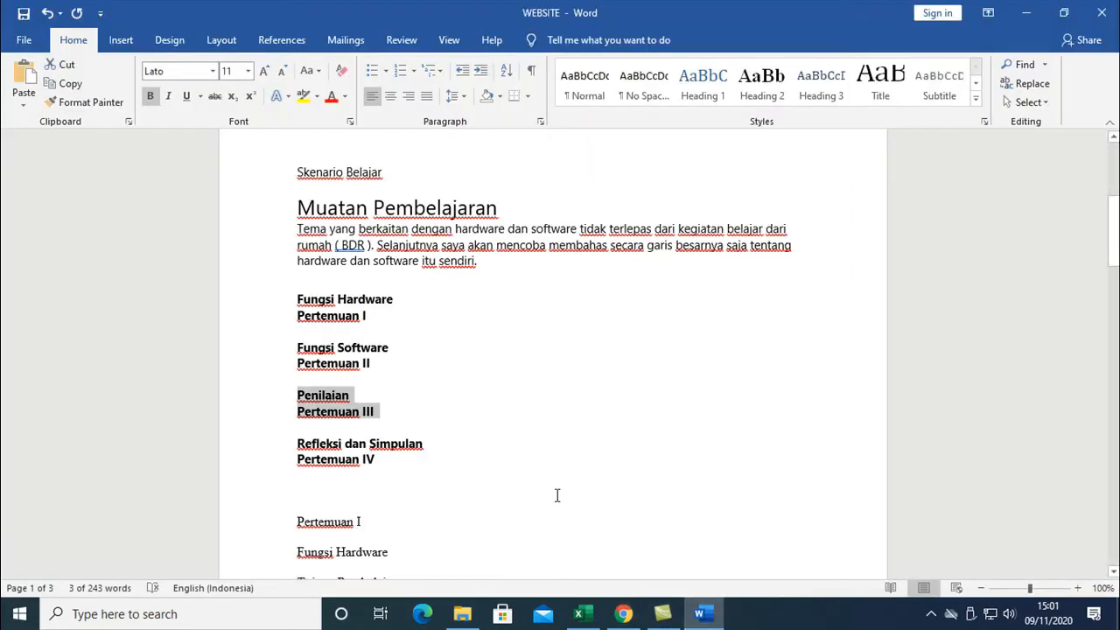
pyautogui.moveTo(298, 440); pyautogui.dragTo(378, 462)
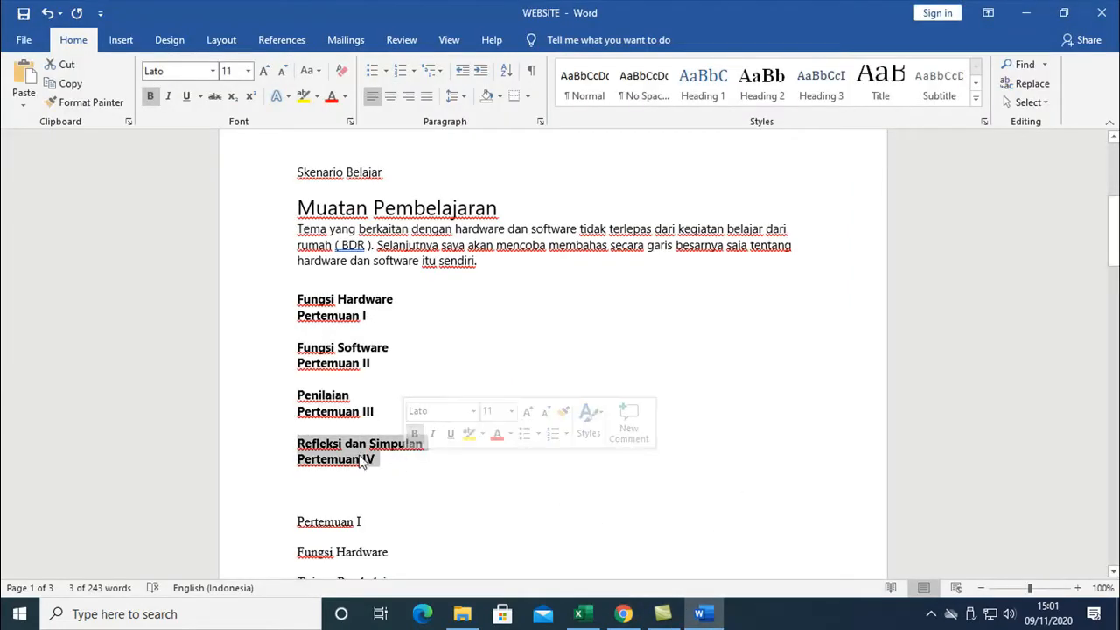
pyautogui.rightClick(367, 458)
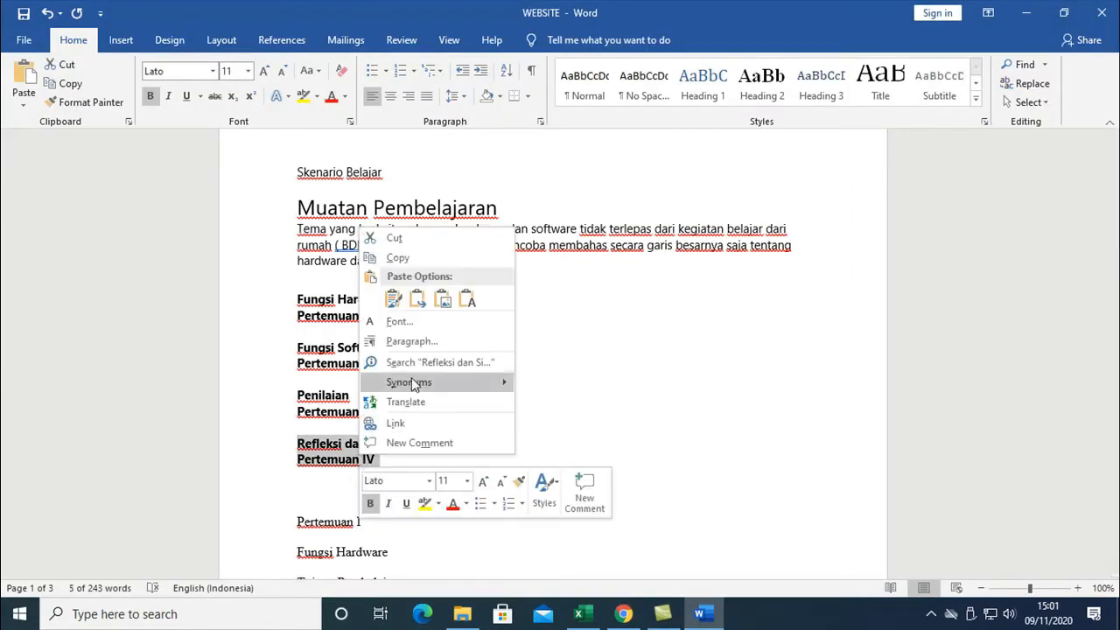
pyautogui.click(400, 257)
# - Return to Google Sites in Chrome and paste the copied lines into the fourth column's caption, removing the trailing blank line
pyautogui.click(624, 615)
pyautogui.rightClick(698, 392)
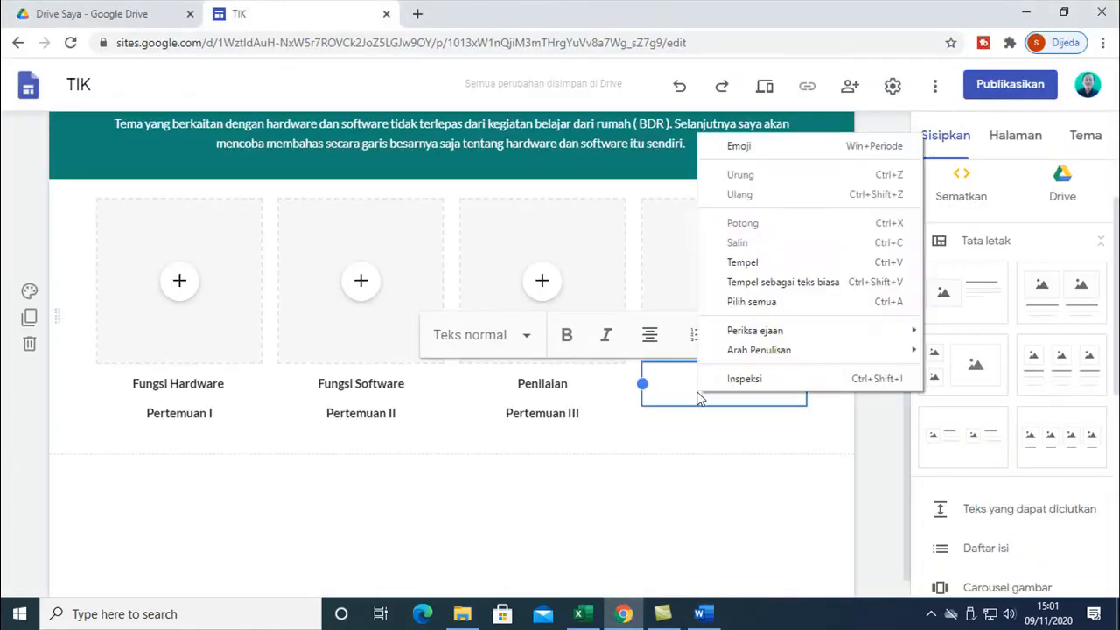
pyautogui.click(760, 265)
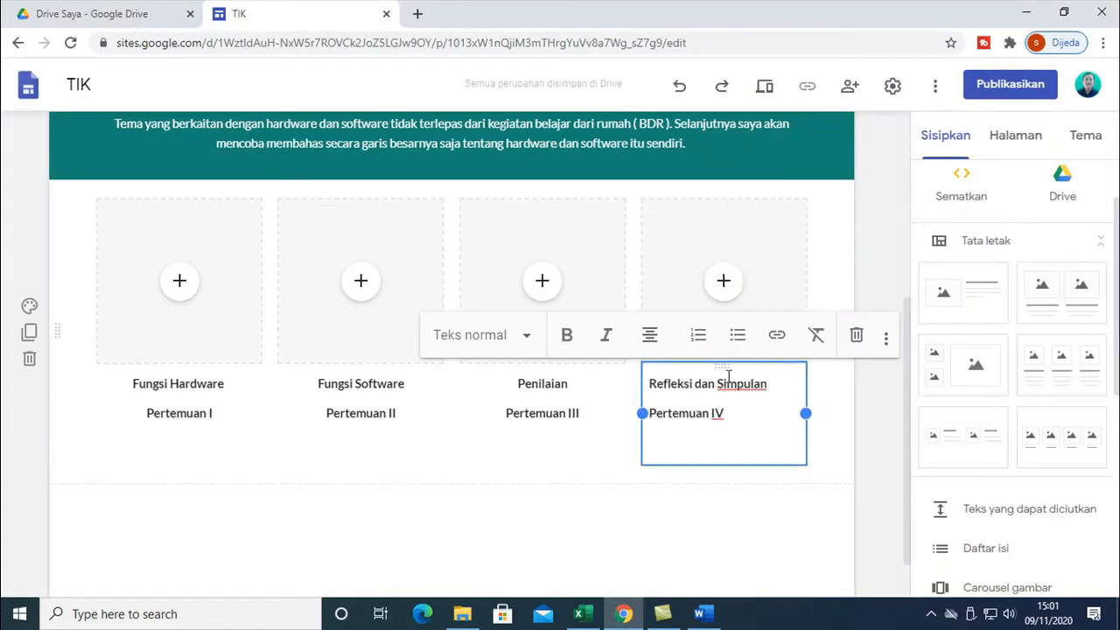
pyautogui.press('BackSpace')
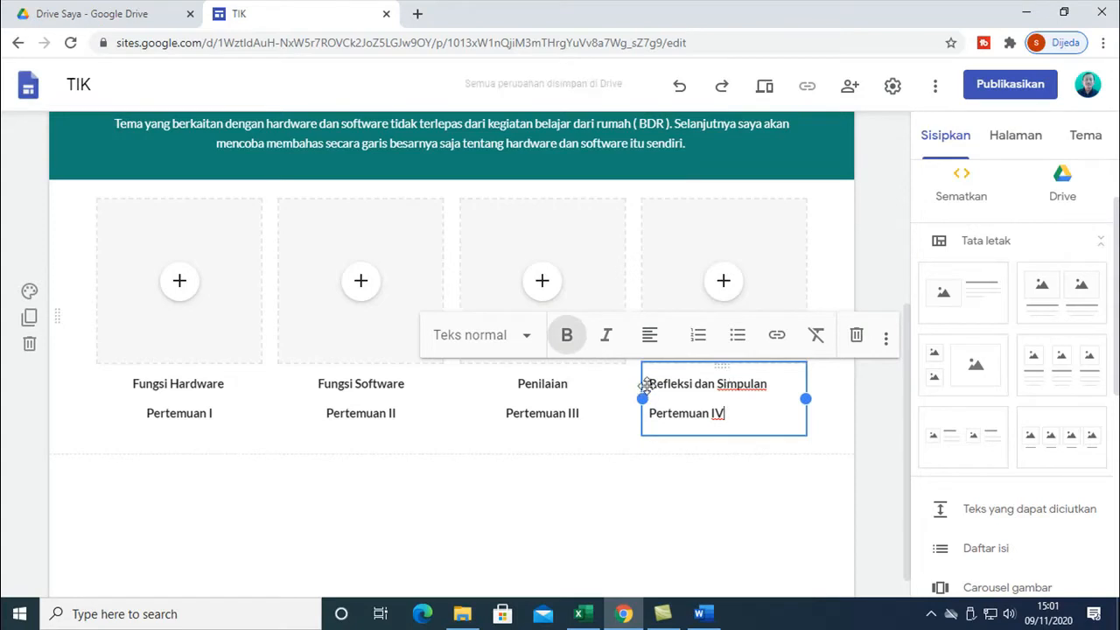
# - Centre-align both lines of the "Refleksi dan Simpulan" and "Pertemuan IV" caption and deselect the text box
pyautogui.moveTo(651, 383); pyautogui.dragTo(739, 405)
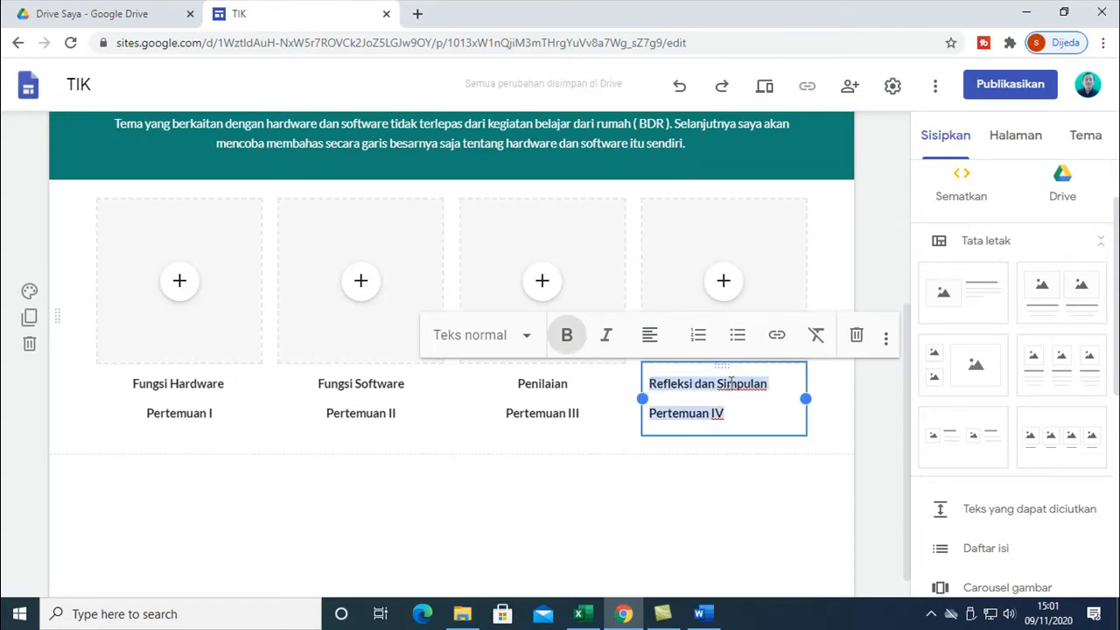
pyautogui.click(650, 334)
pyautogui.click(655, 383)
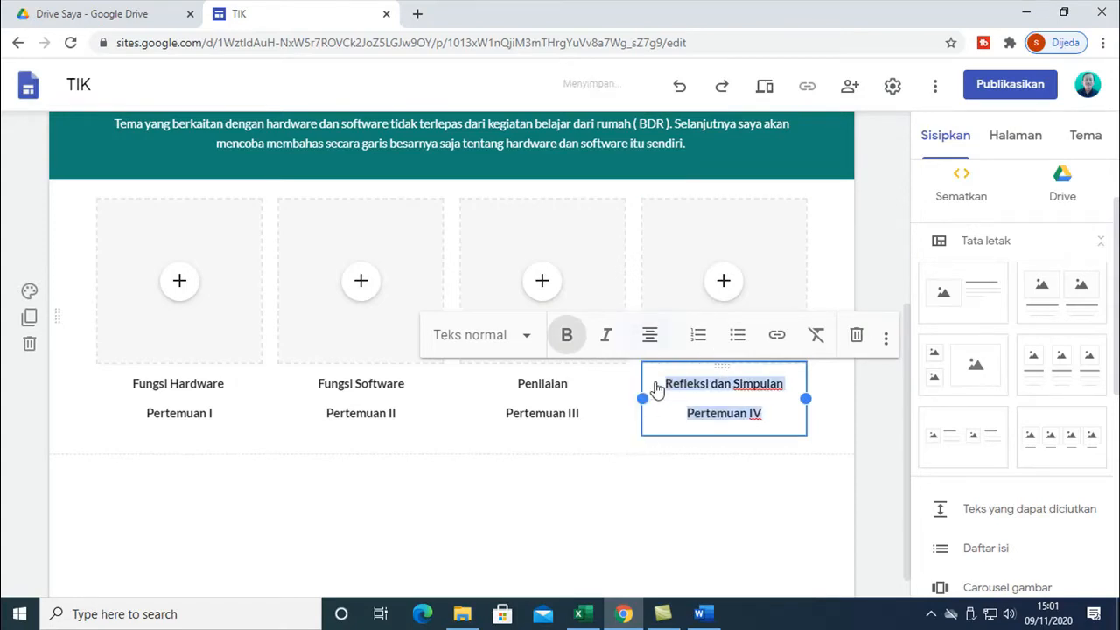
pyautogui.click(695, 478)
# - Make the "Fungsi Hardware" line in the first column's caption bold and check the formatting of "Fungsi Software"
pyautogui.click(131, 389)
pyautogui.moveTo(131, 390); pyautogui.dragTo(253, 383)
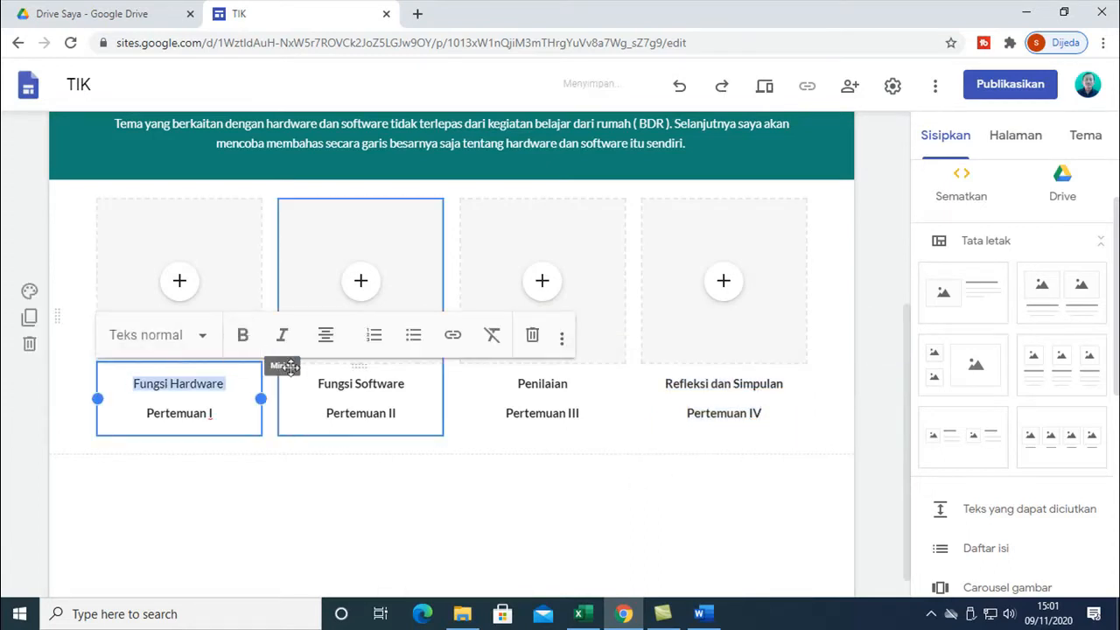
pyautogui.click(243, 335)
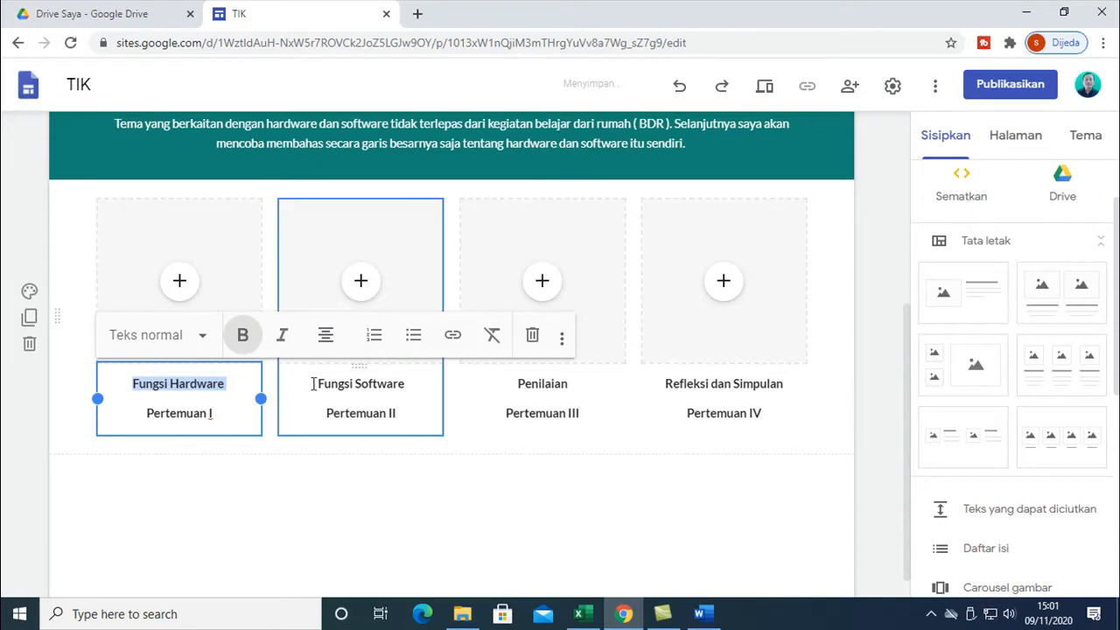
pyautogui.moveTo(313, 384); pyautogui.dragTo(410, 392)
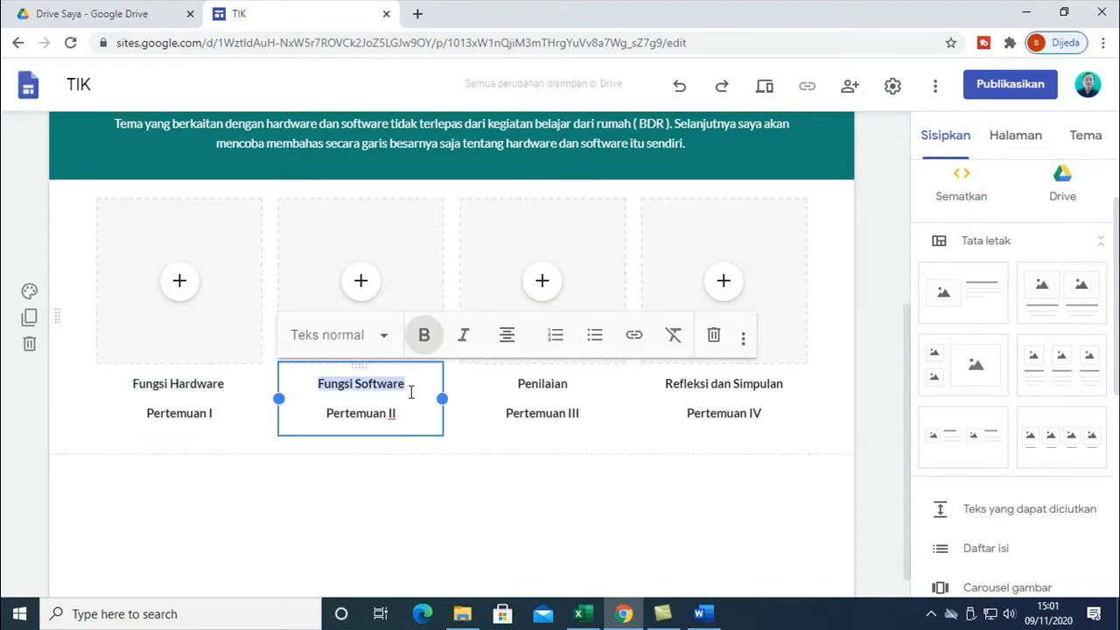
pyautogui.click(483, 473)
# - Choose an image for the first column's placeholder by searching Google Images for "hardware komputer"
pyautogui.scroll(1, 446, 505)
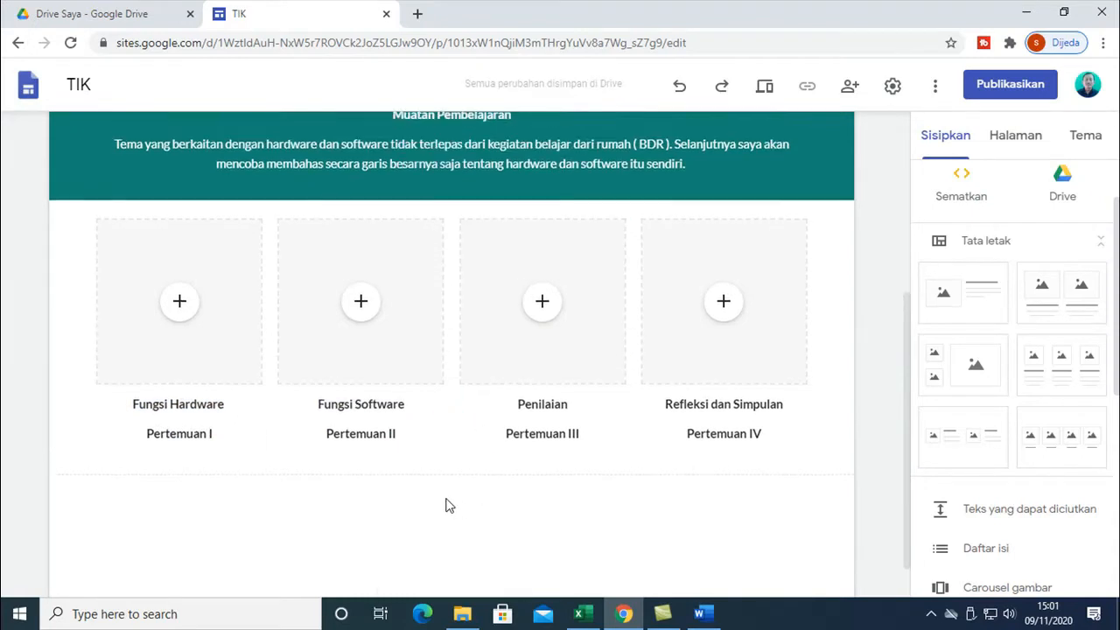
pyautogui.click(180, 369)
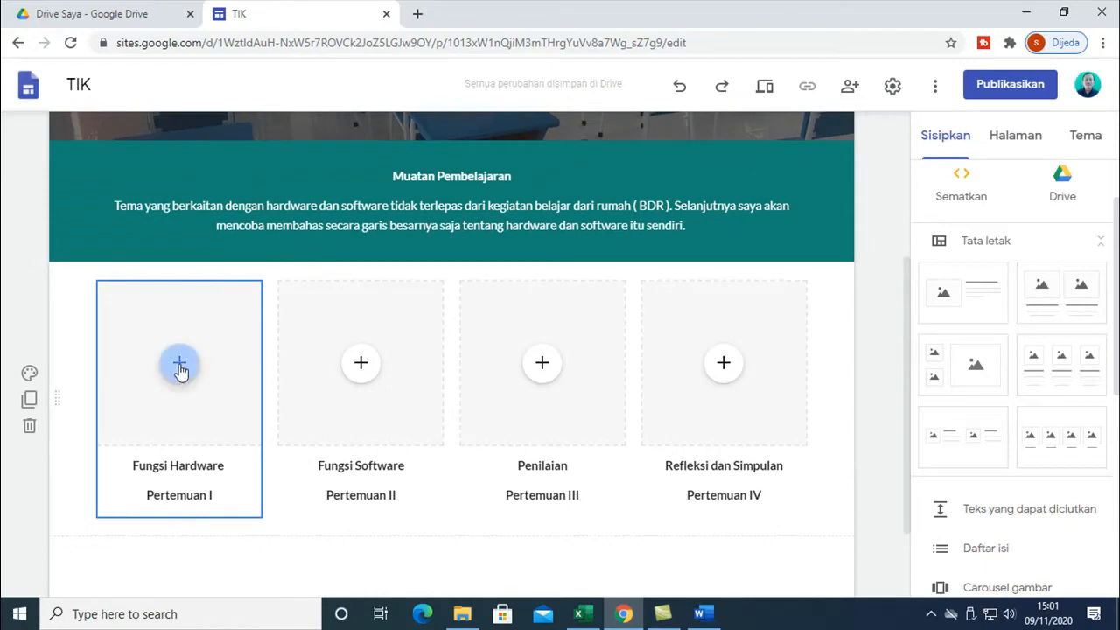
pyautogui.click(180, 366)
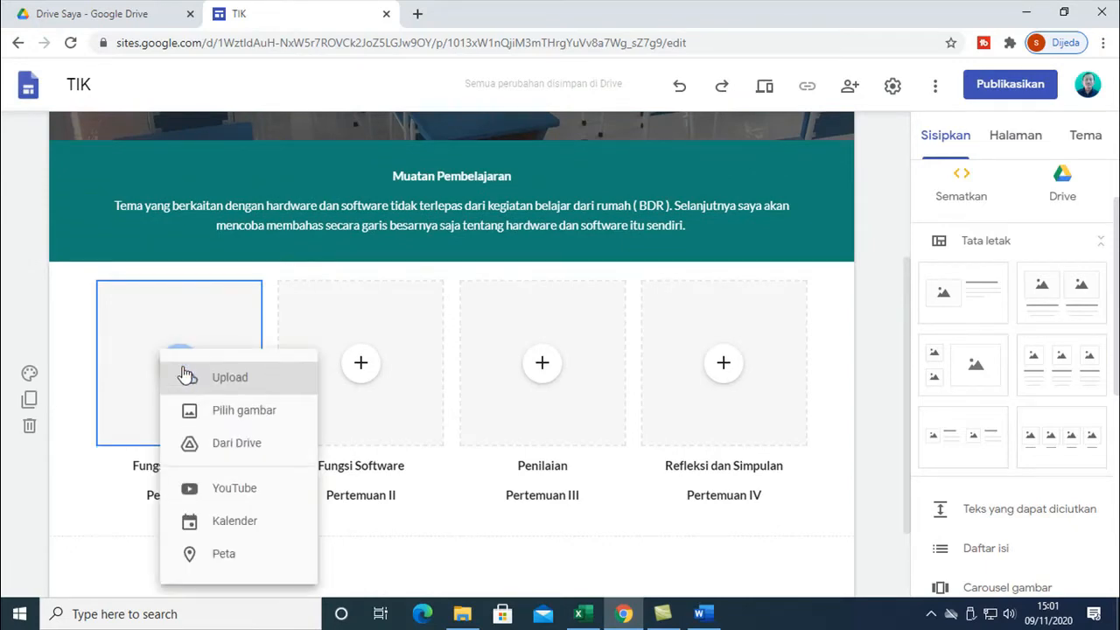
pyautogui.click(225, 418)
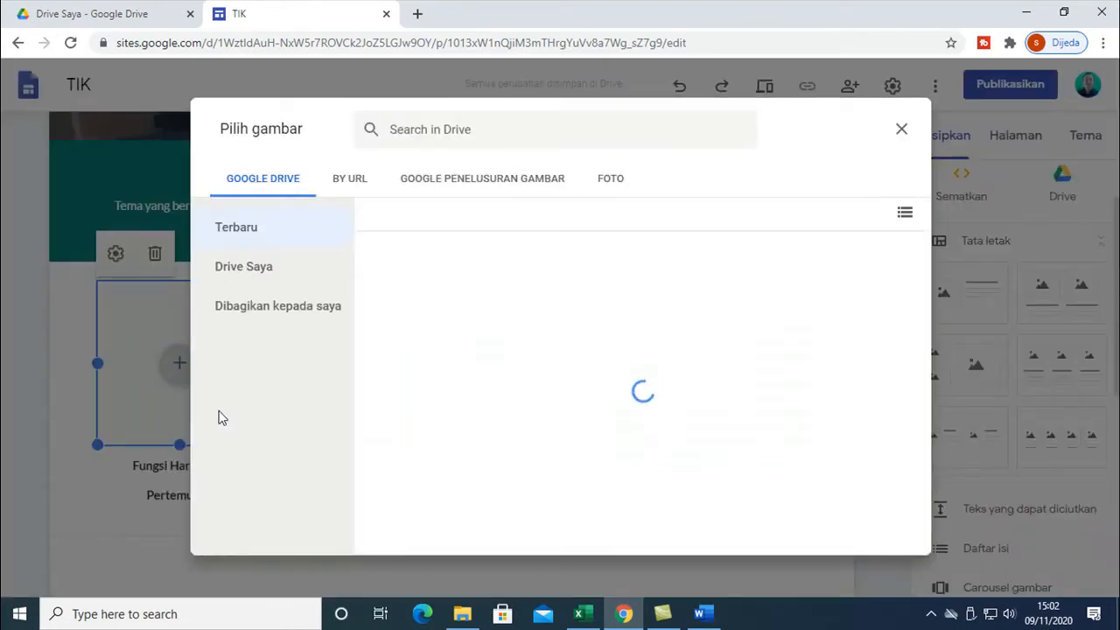
pyautogui.click(448, 180)
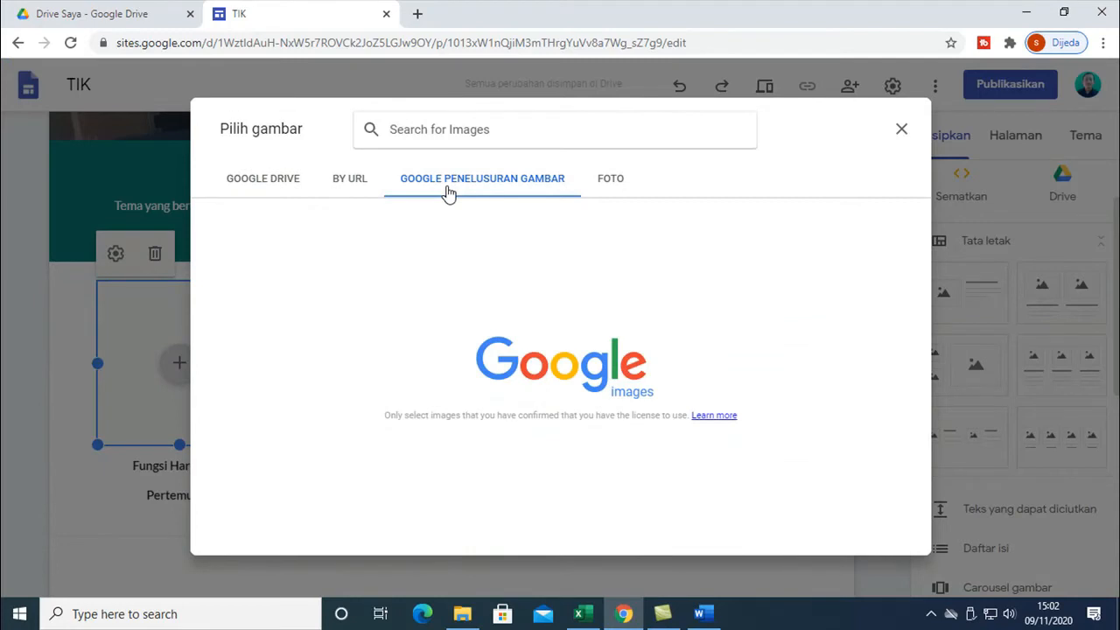
pyautogui.write('hardware')
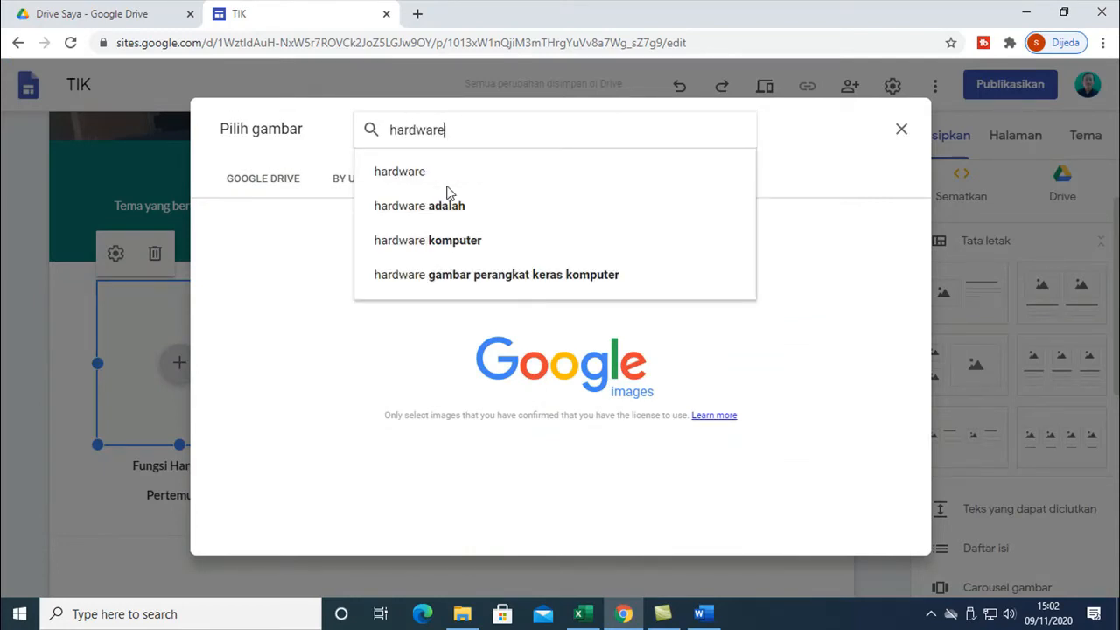
pyautogui.click(423, 250)
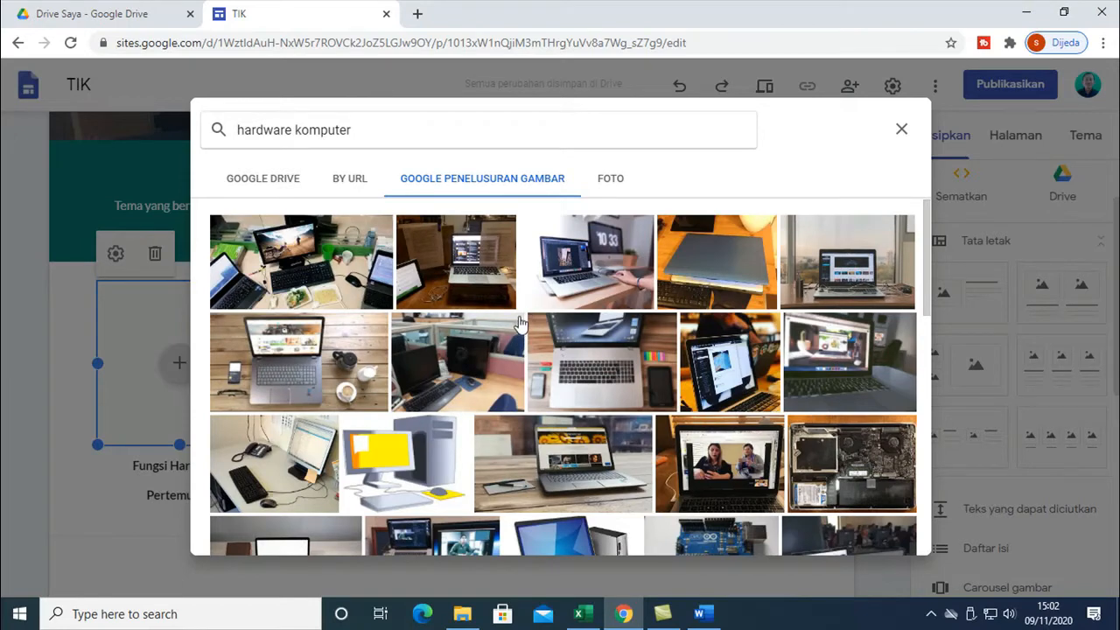
# - Browse the image results and insert the desktop computer with blue screen, tower and keyboard into the first column
pyautogui.scroll(-1, 519, 324)
pyautogui.scroll(-1, 520, 324)
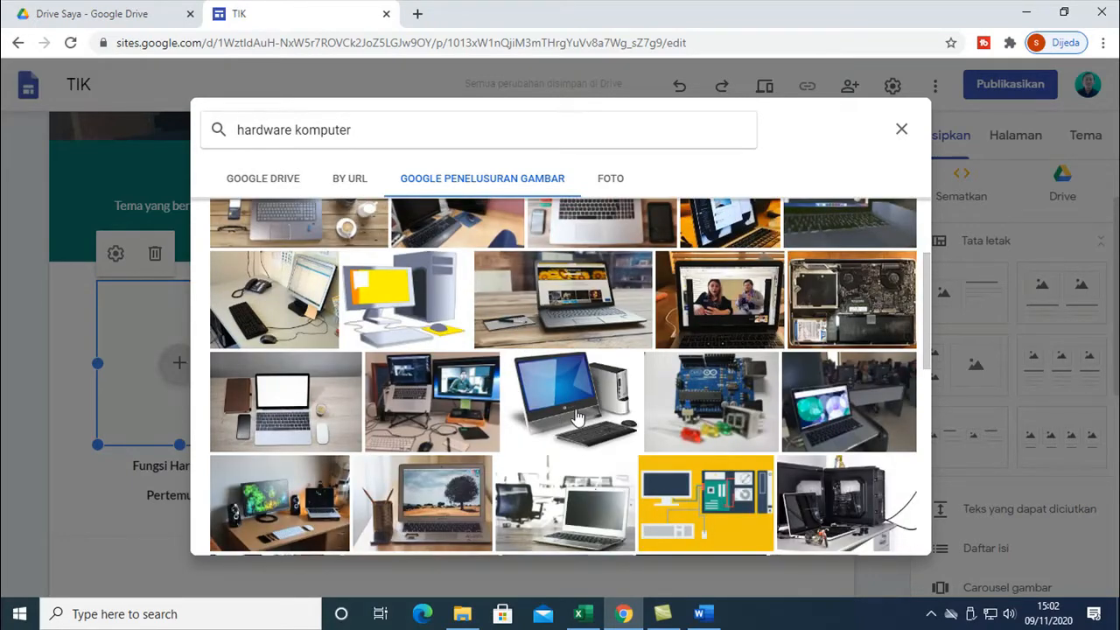
pyautogui.scroll(-1, 577, 419)
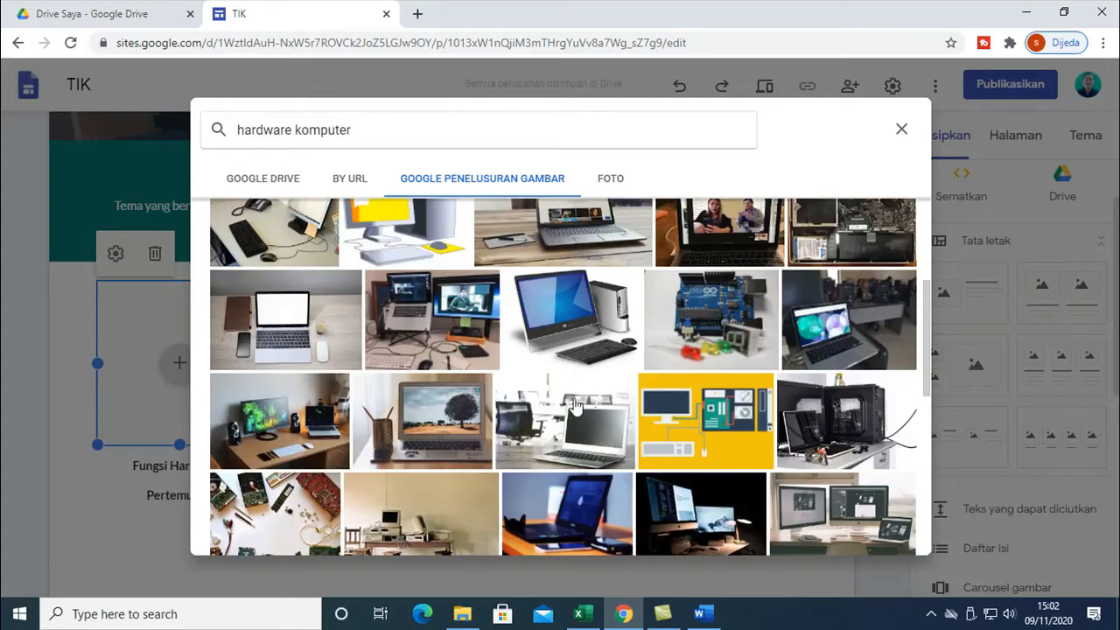
pyautogui.click(577, 344)
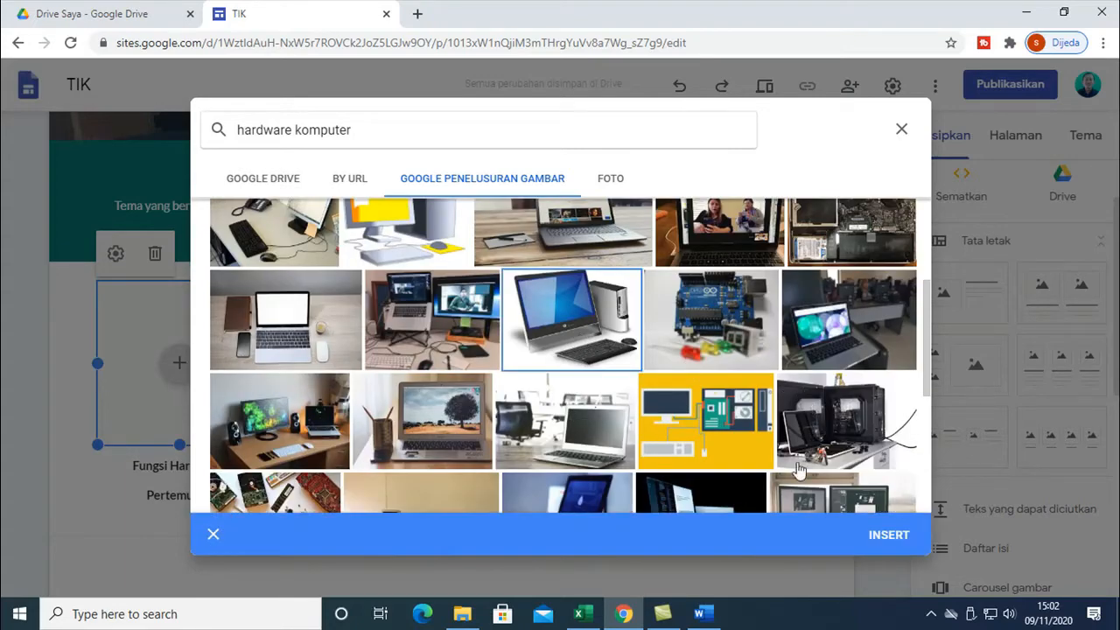
pyautogui.scroll(-2, 723, 461)
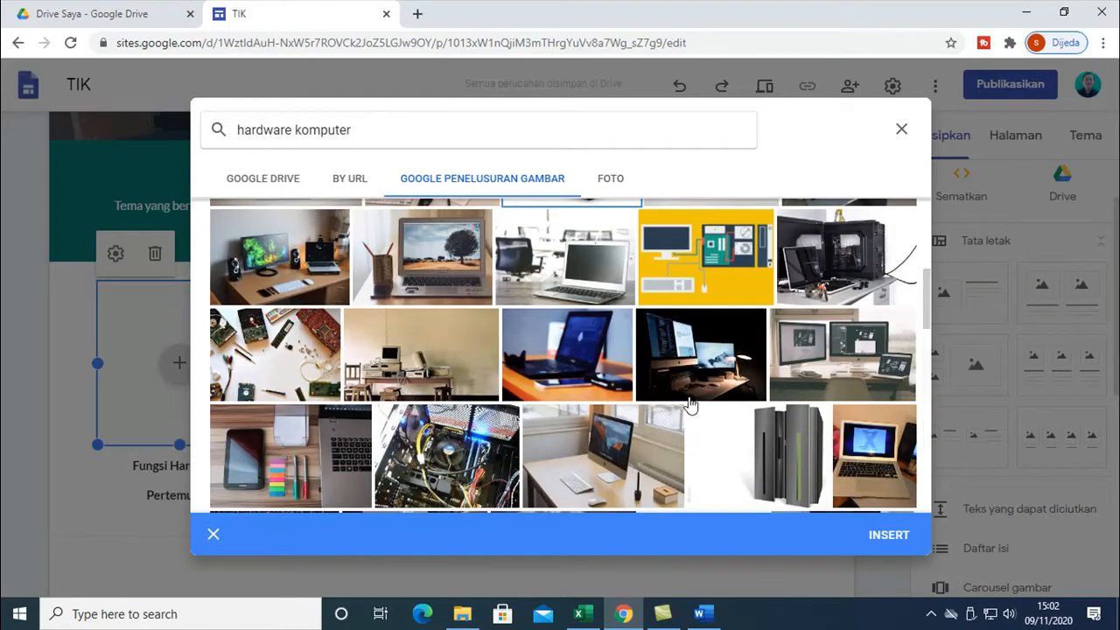
pyautogui.scroll(-3, 691, 402)
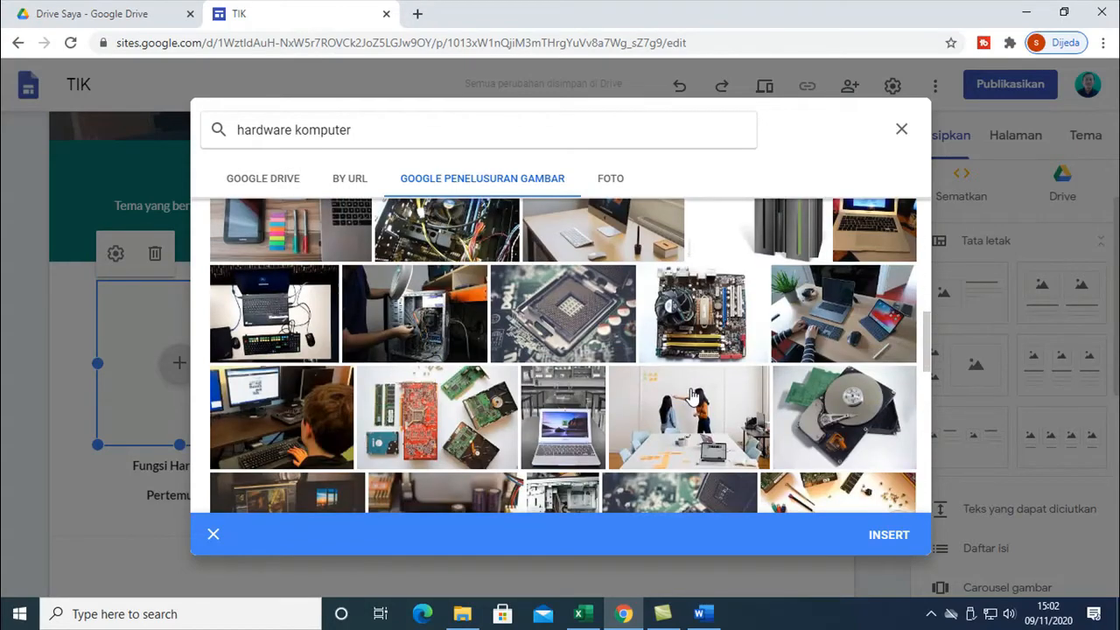
pyautogui.scroll(-2, 696, 372)
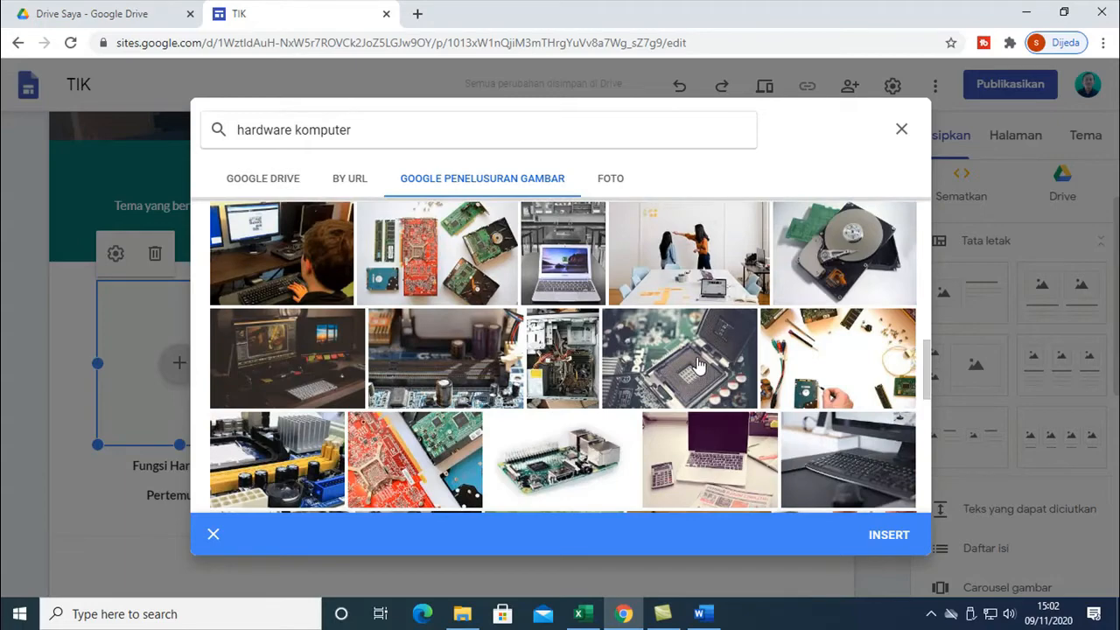
pyautogui.scroll(5, 698, 365)
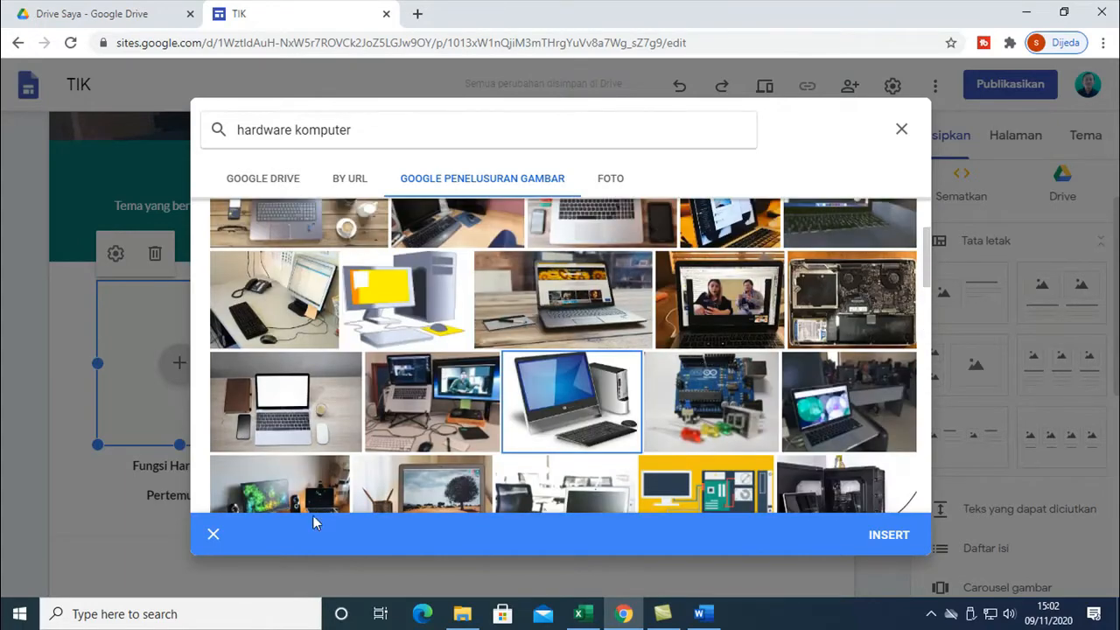
pyautogui.click(872, 541)
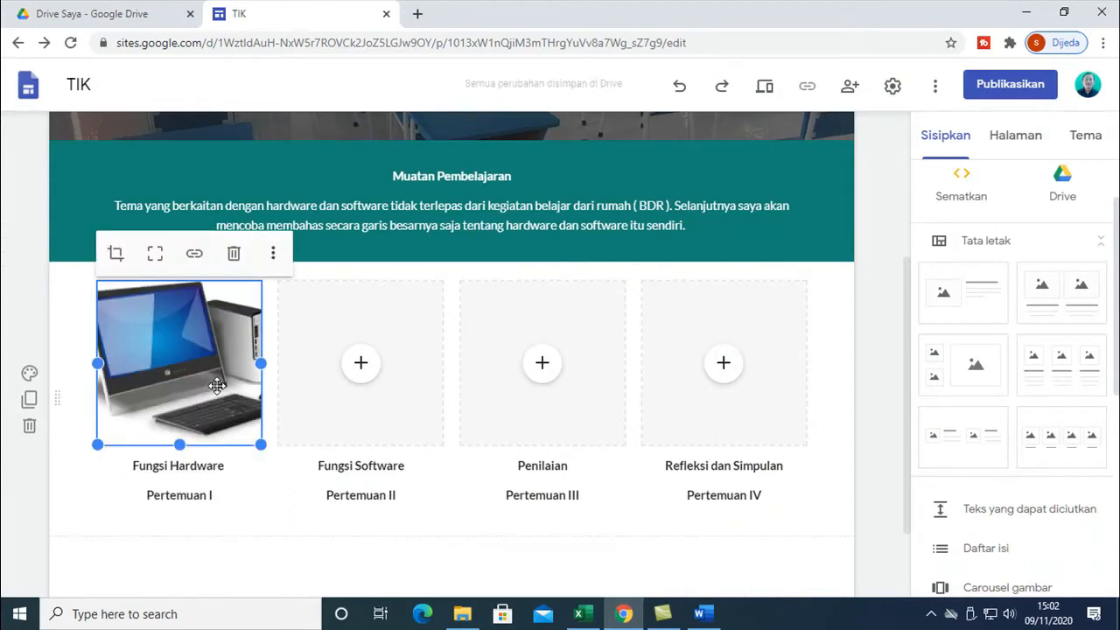
# - Uncrop the computer picture above the "Fungsi Hardware" caption in the first column
pyautogui.click(259, 545)
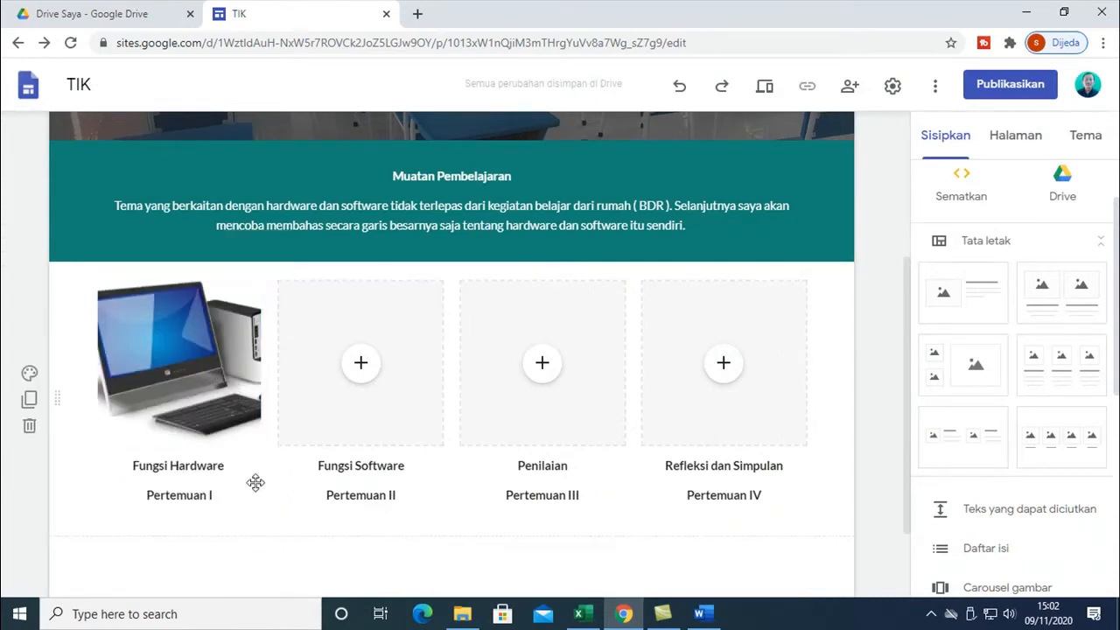
pyautogui.click(210, 391)
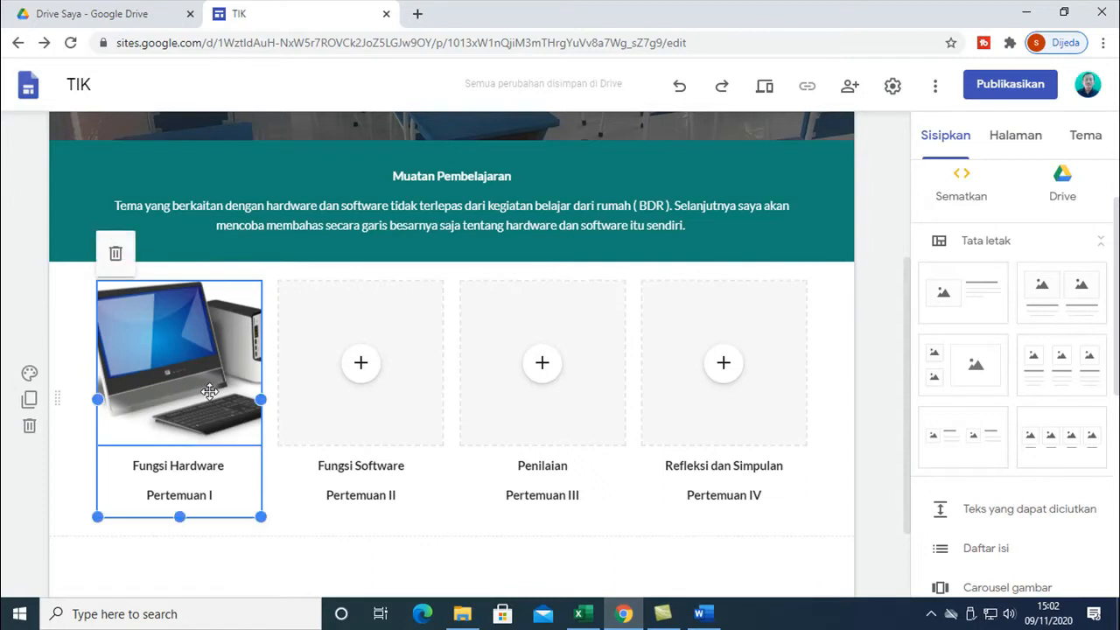
pyautogui.click(192, 346)
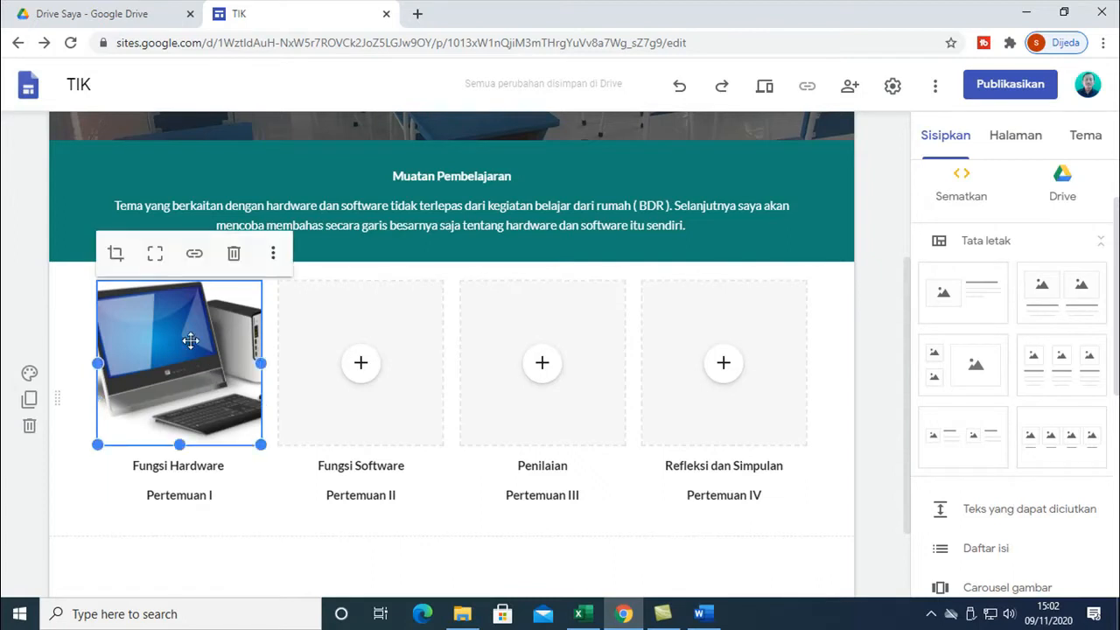
pyautogui.click(155, 258)
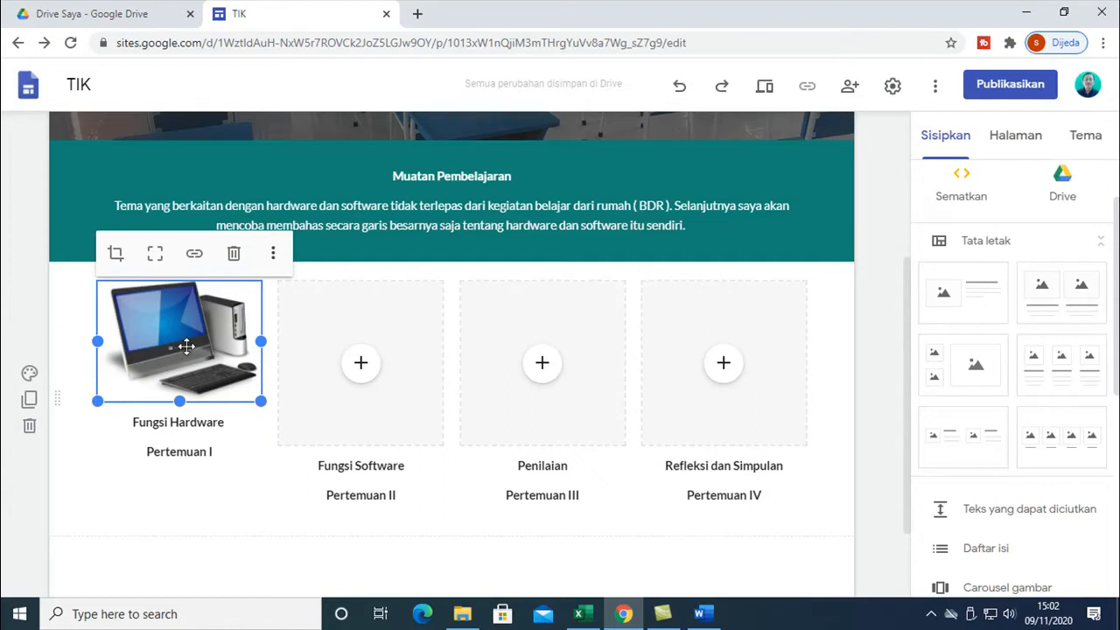
# - Choose an image for the second column's placeholder by searching Google Images for "software"
pyautogui.click(368, 368)
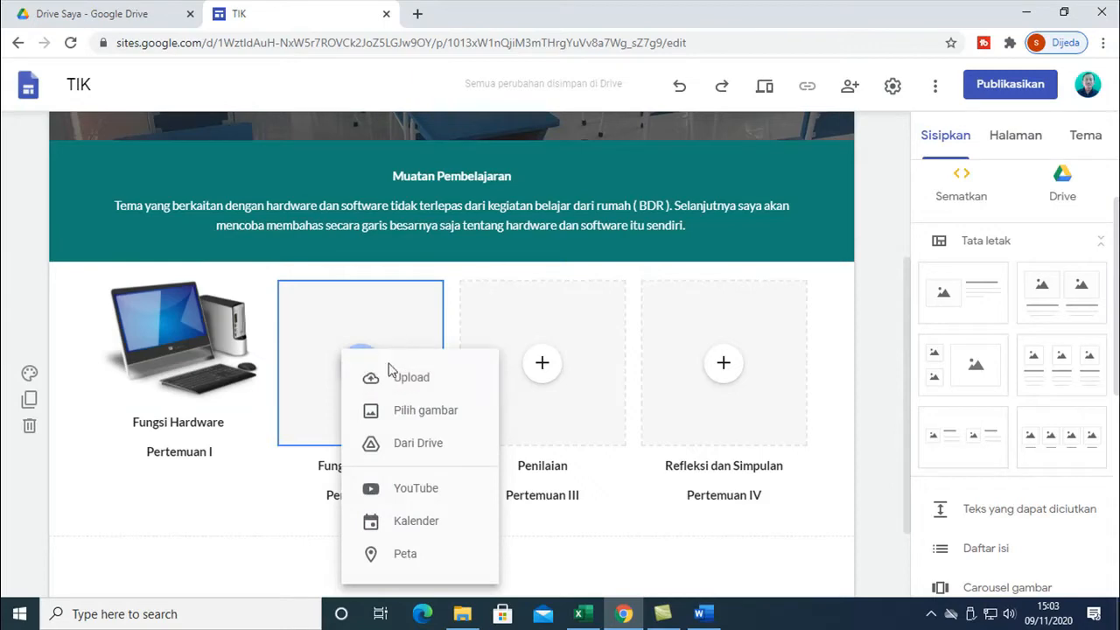
pyautogui.click(421, 422)
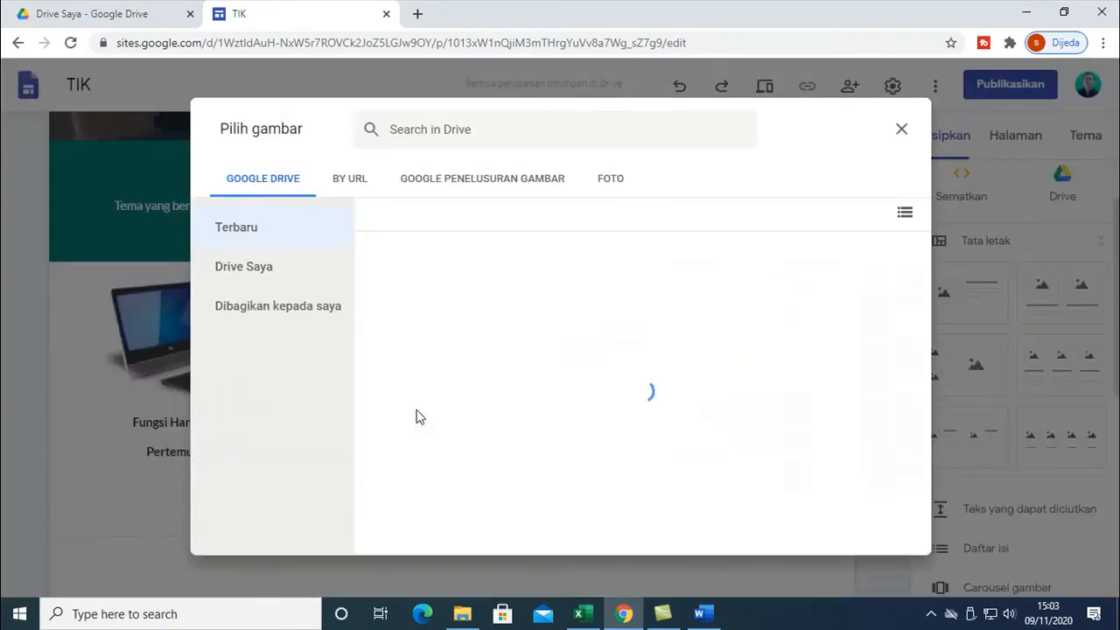
pyautogui.click(455, 188)
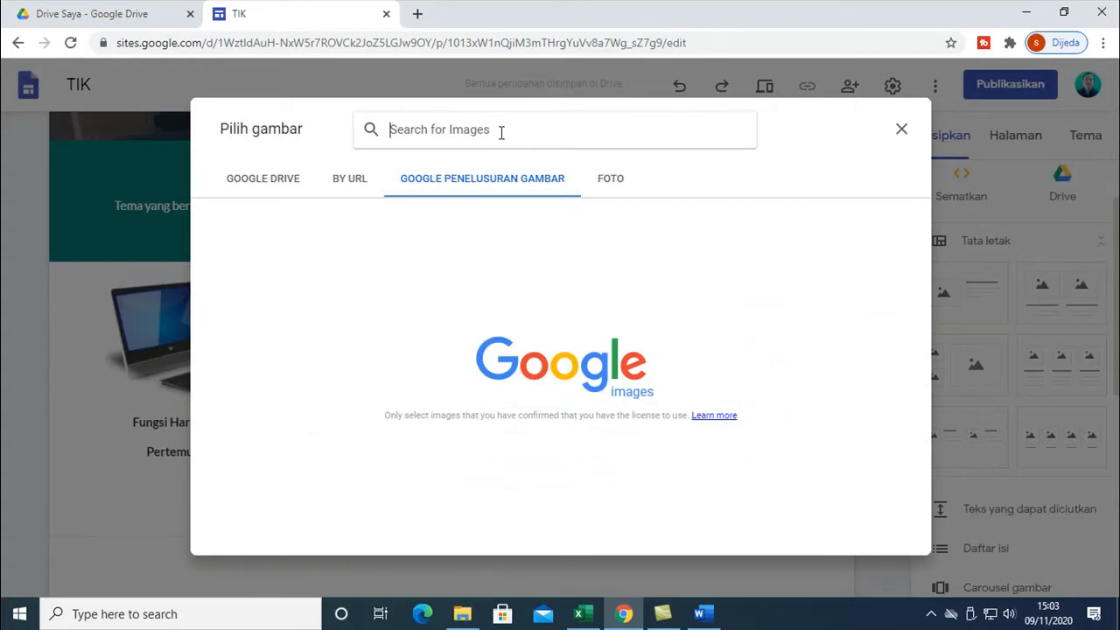
pyautogui.write('soft')
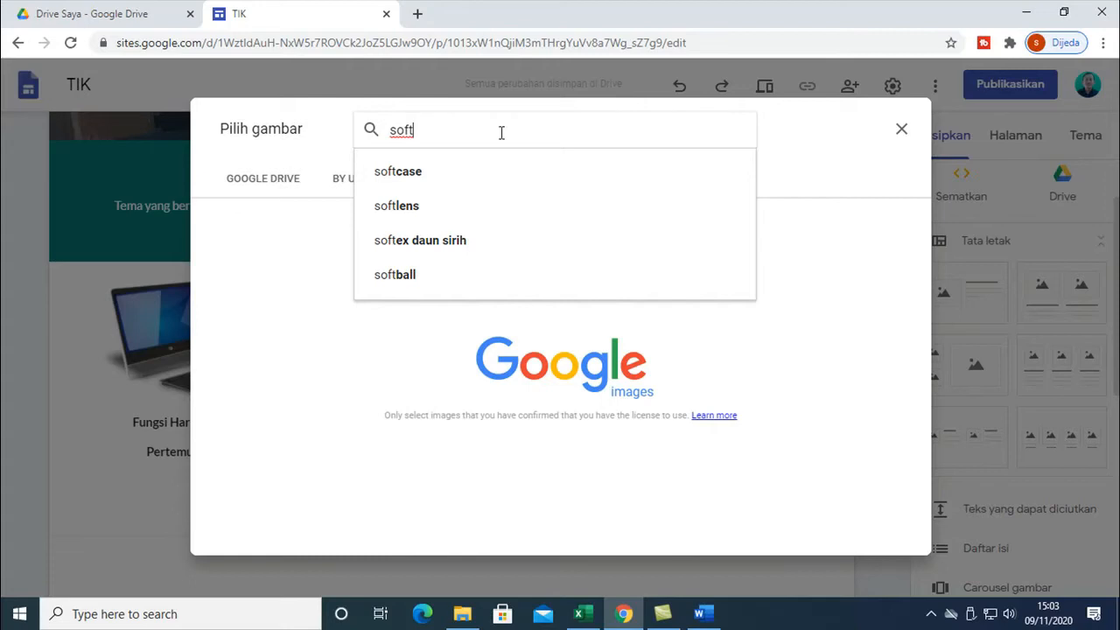
pyautogui.write('ware')
pyautogui.press('Return')
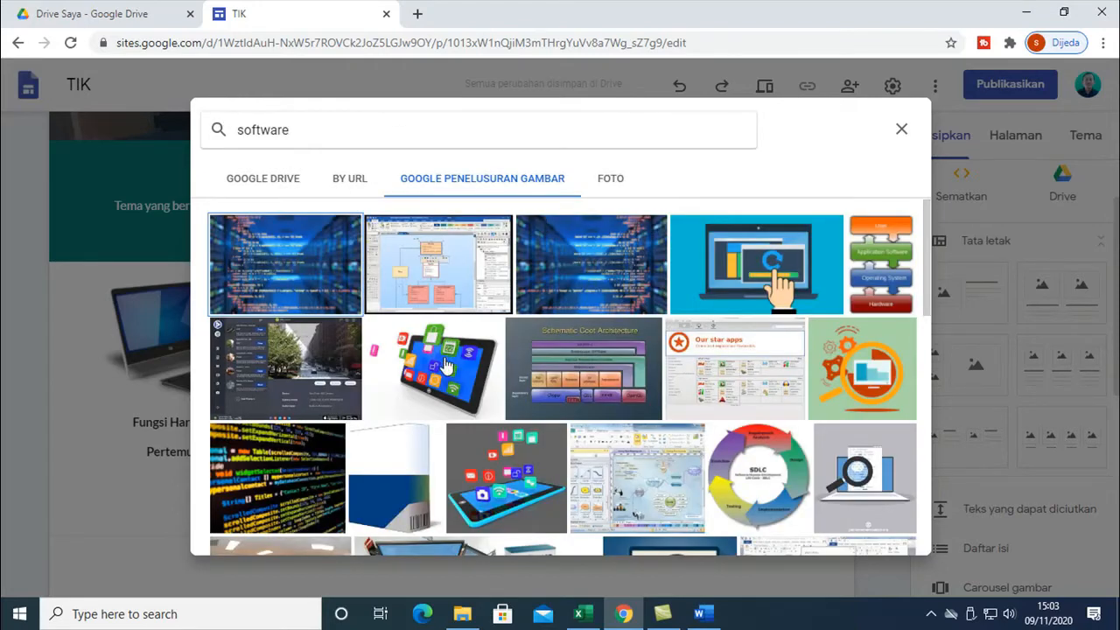
# - Insert the picture of the tablet with floating app icons into the second column and uncrop it
pyautogui.click(447, 366)
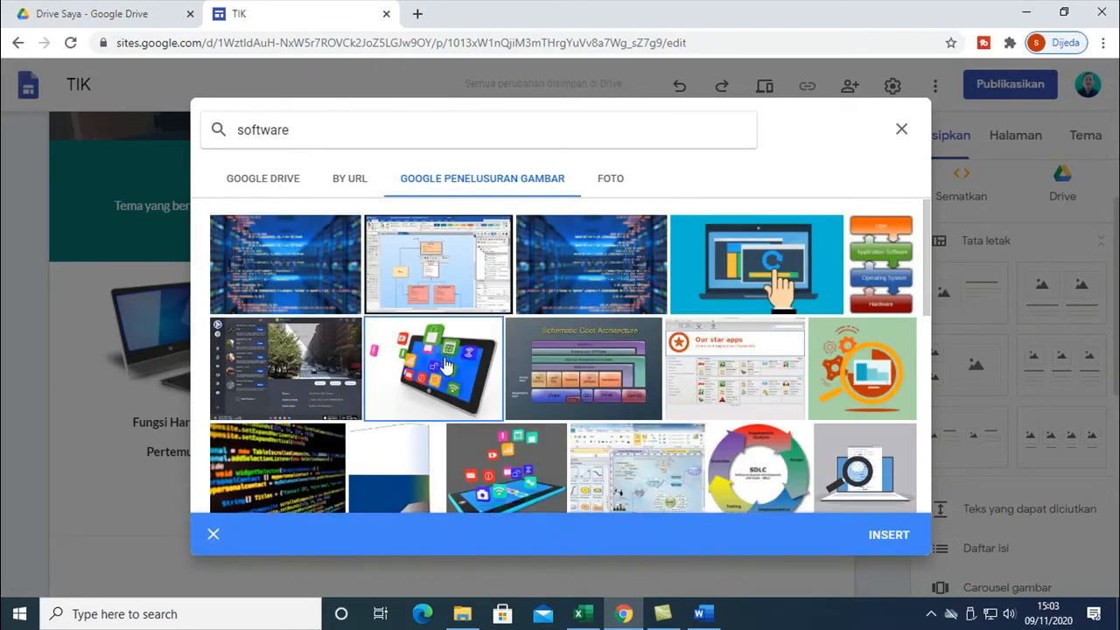
pyautogui.click(890, 536)
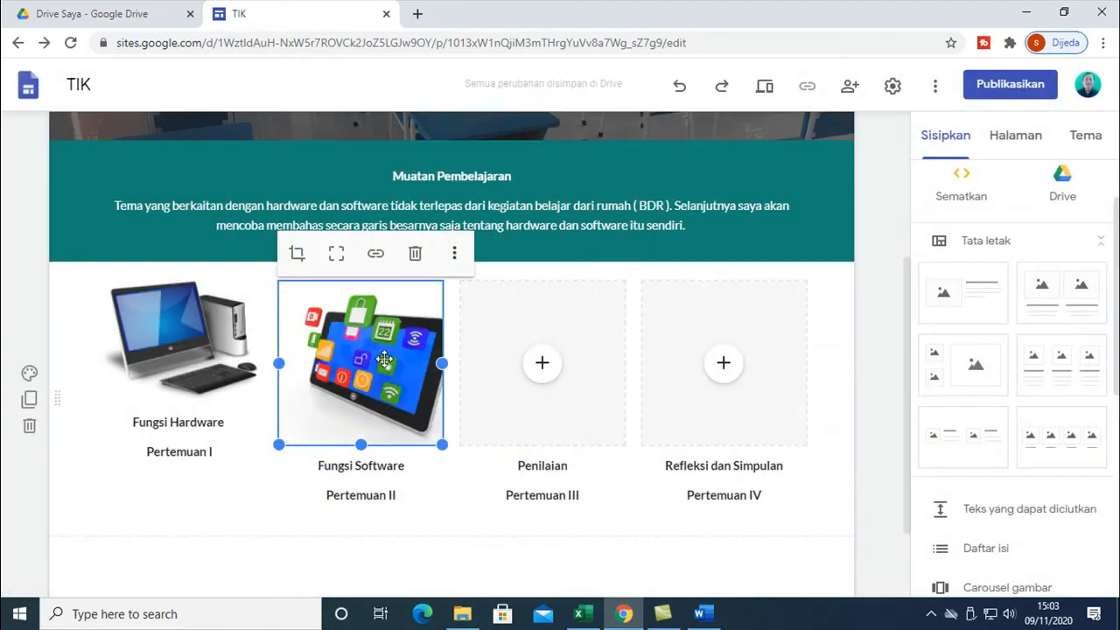
pyautogui.click(336, 253)
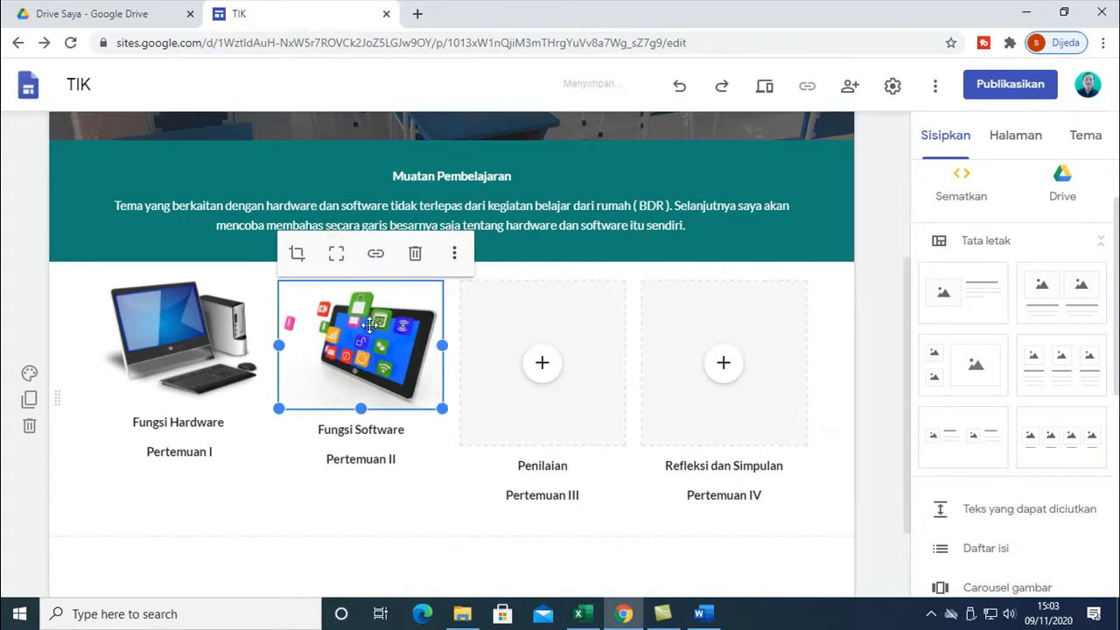
pyautogui.click(382, 501)
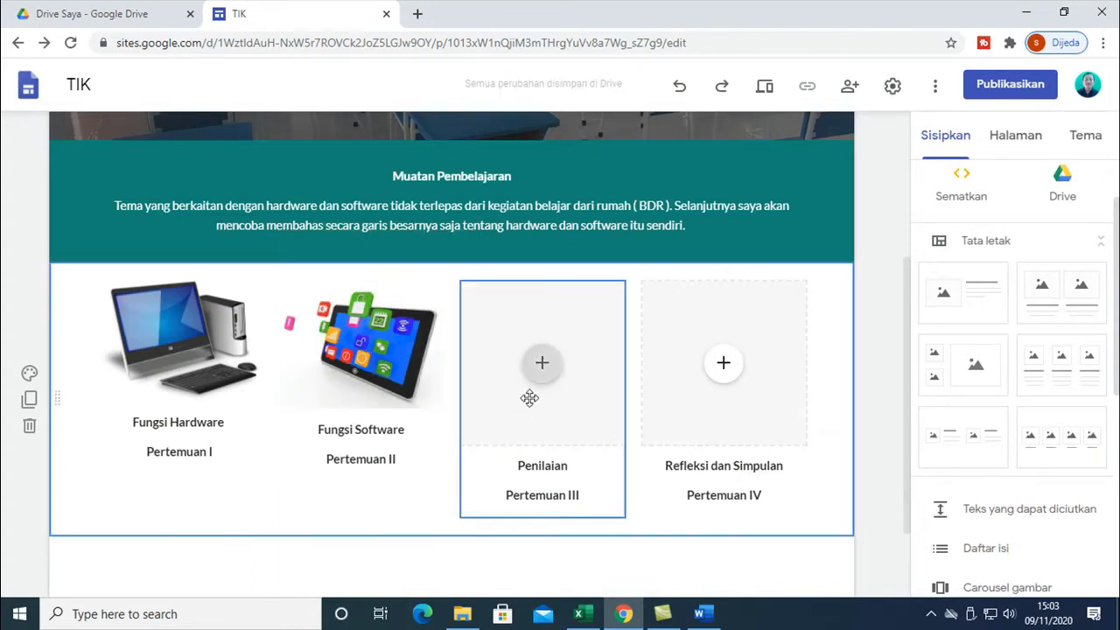
pyautogui.click(554, 387)
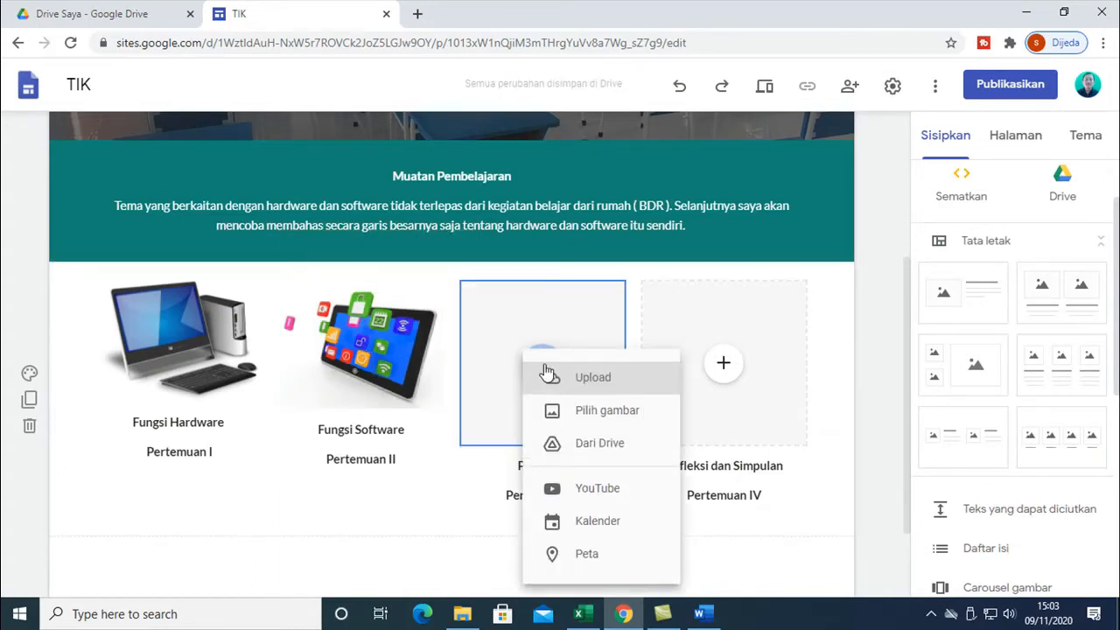
pyautogui.click(578, 412)
pyautogui.click(482, 182)
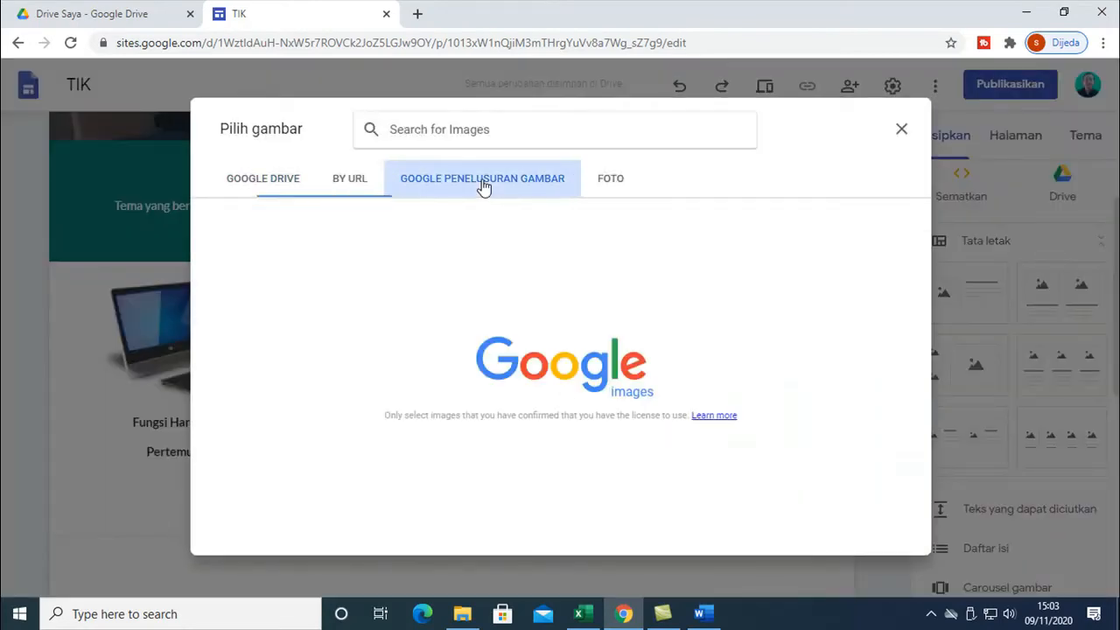
pyautogui.click(903, 131)
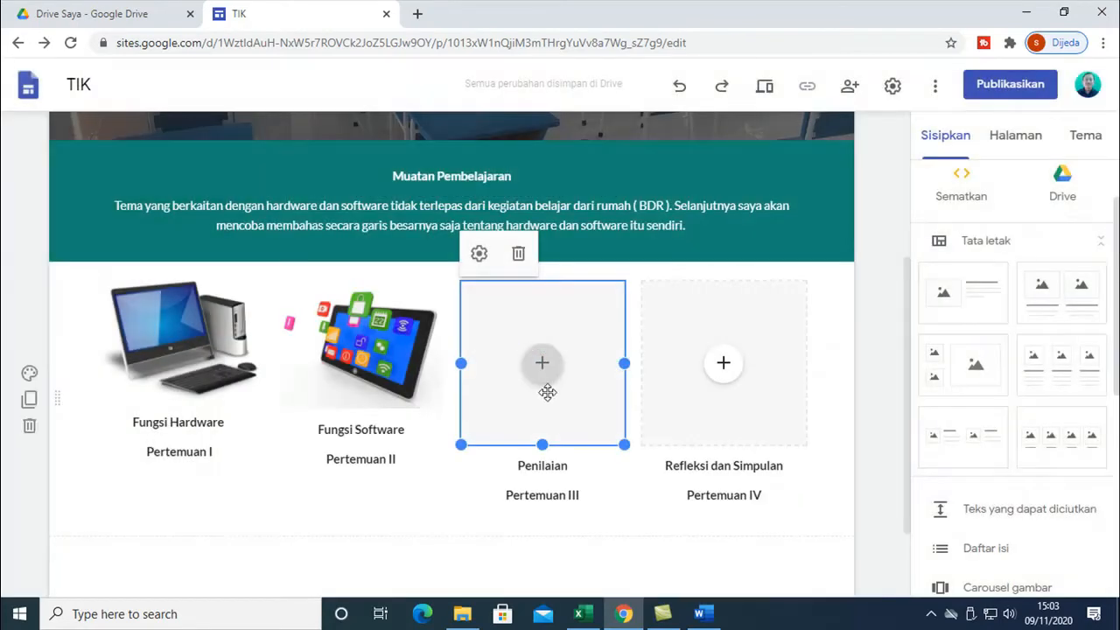
# - Choose an image for the third column's placeholder by searching Google Images for "penilaian"
pyautogui.click(541, 365)
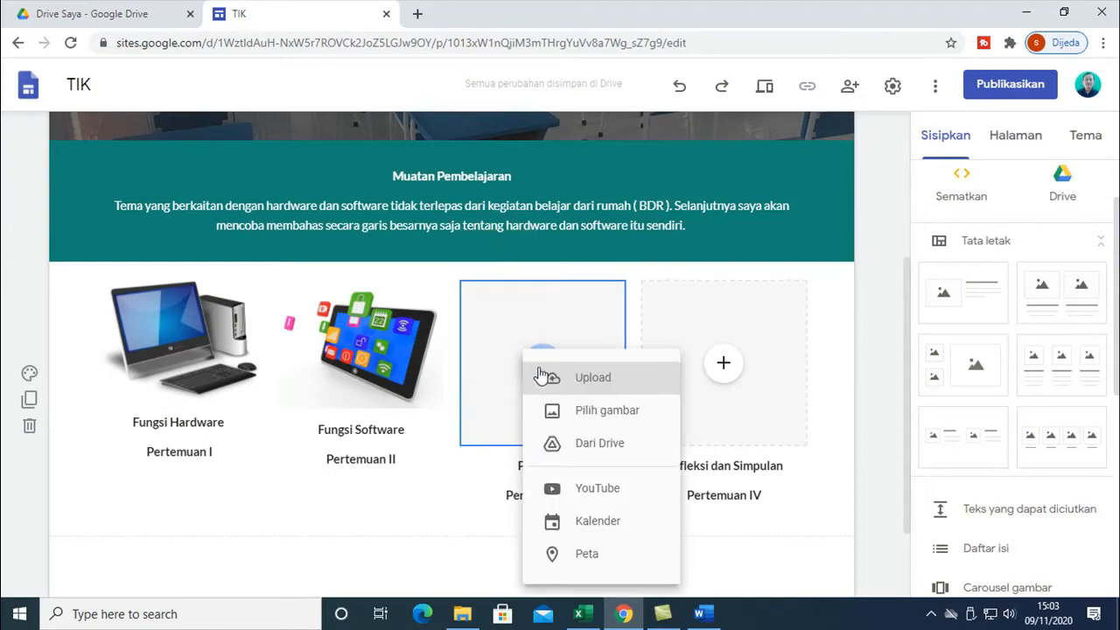
pyautogui.click(586, 411)
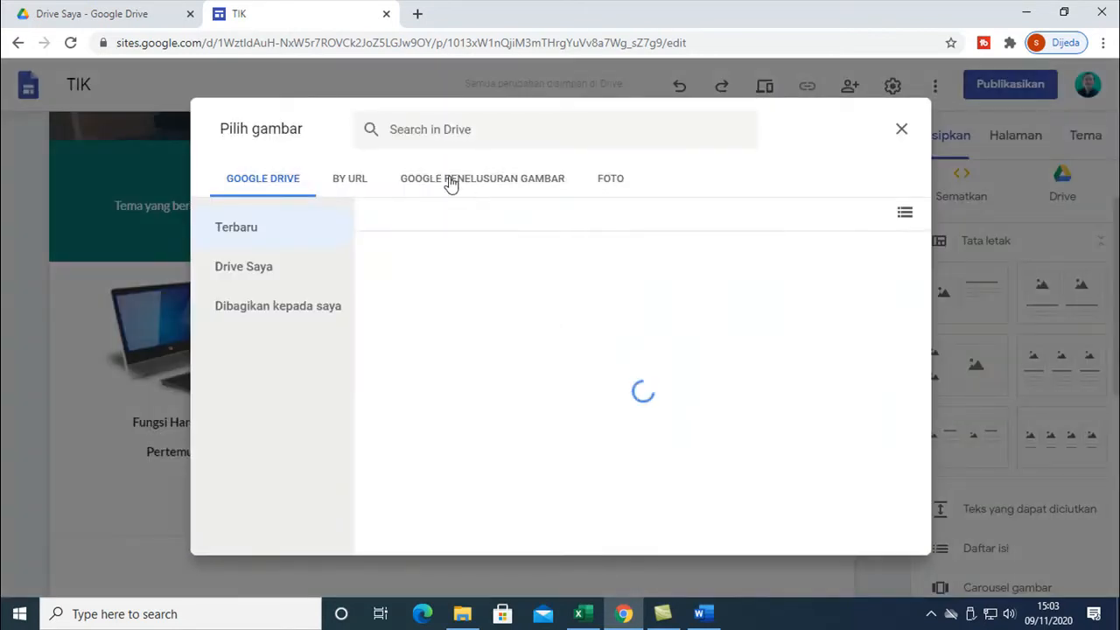
pyautogui.click(450, 182)
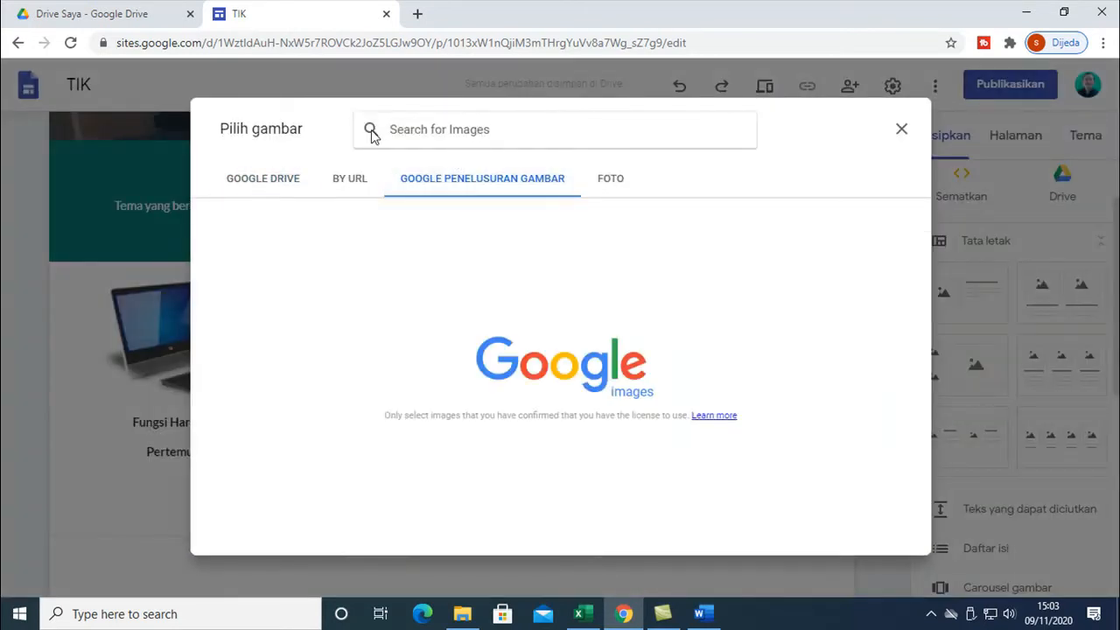
pyautogui.write('pen')
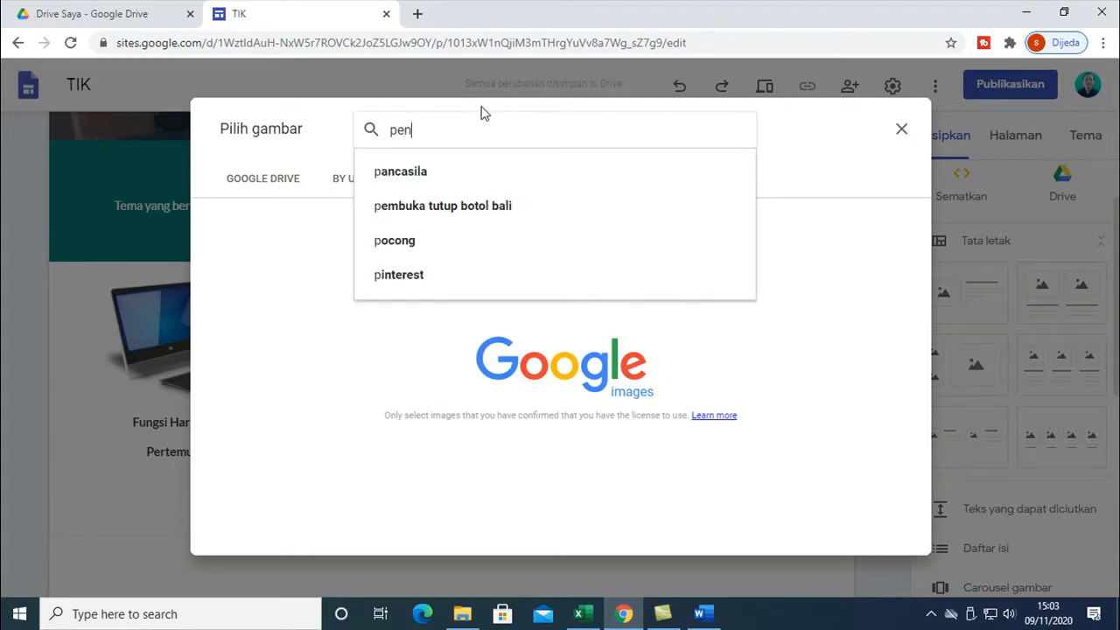
pyautogui.write('ilaian')
pyautogui.press('Return')
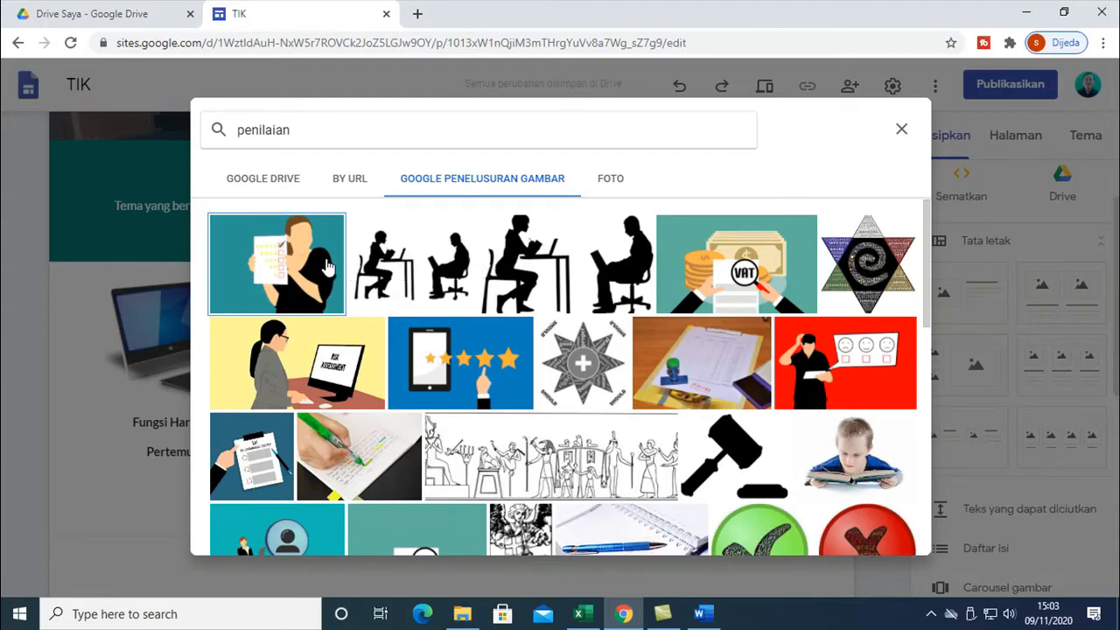
# - Insert the picture of a hand ticking boxes beside smiley faces into the third column and uncrop it
pyautogui.scroll(-2, 326, 267)
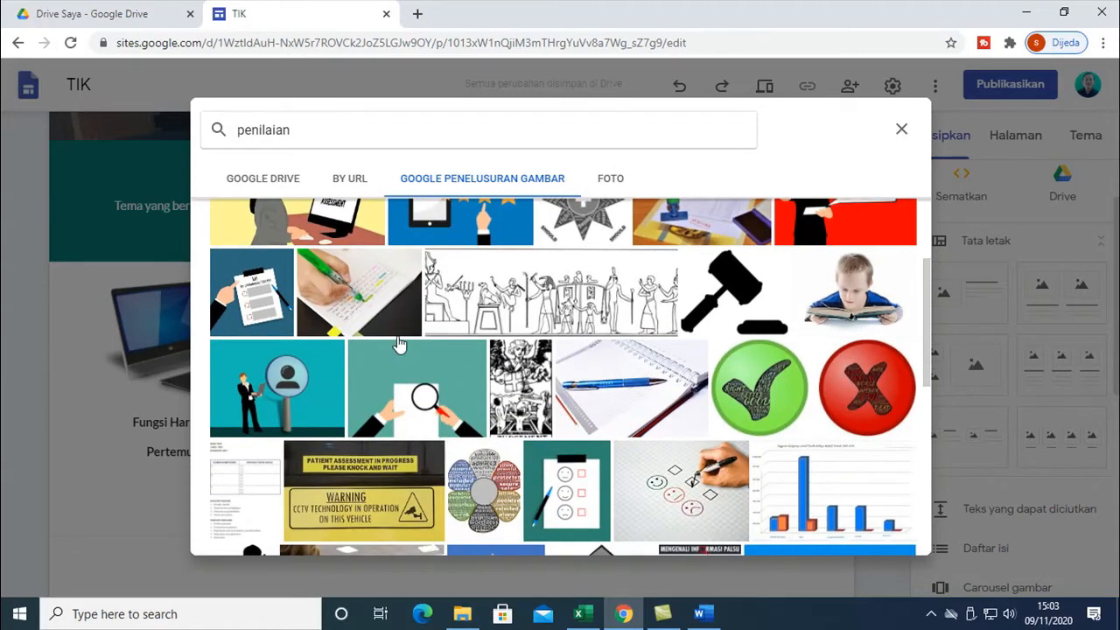
pyautogui.scroll(-1, 399, 341)
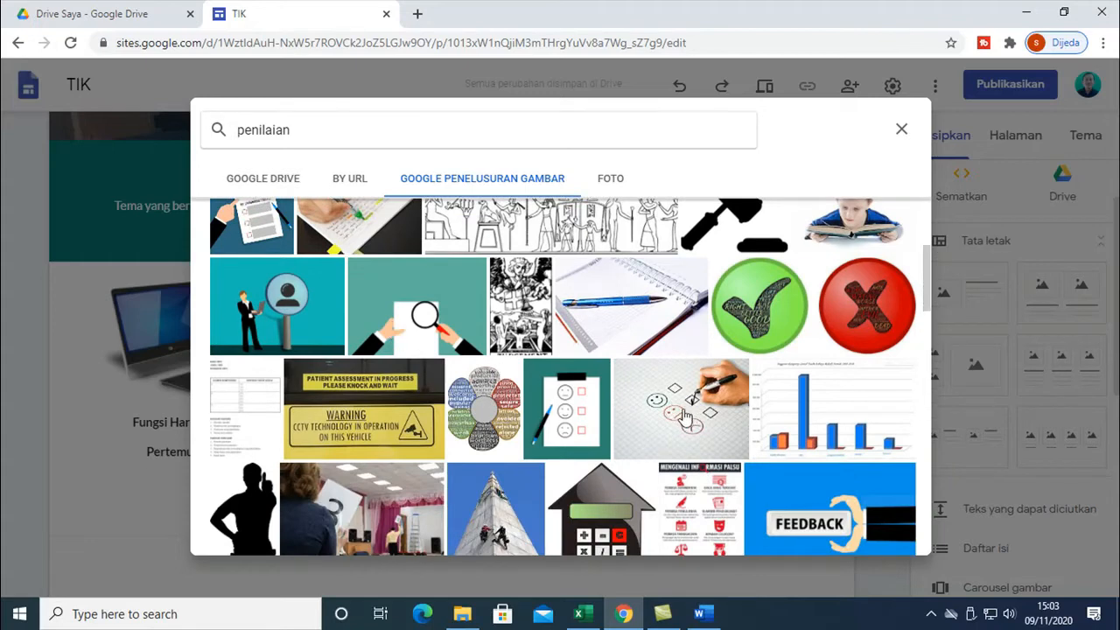
pyautogui.click(686, 418)
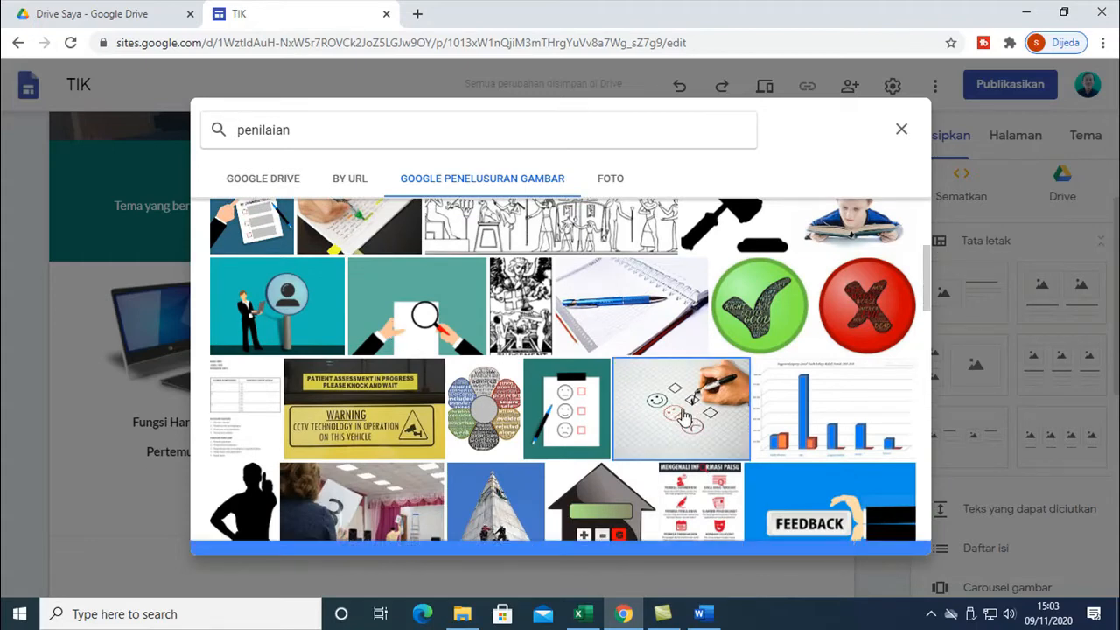
pyautogui.click(874, 537)
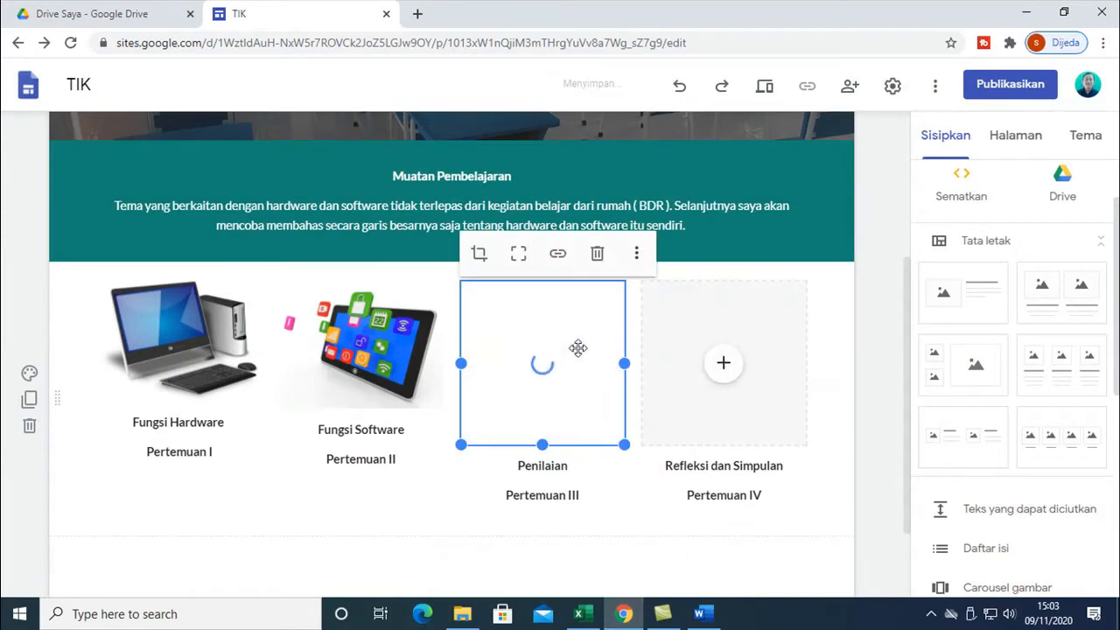
pyautogui.click(525, 262)
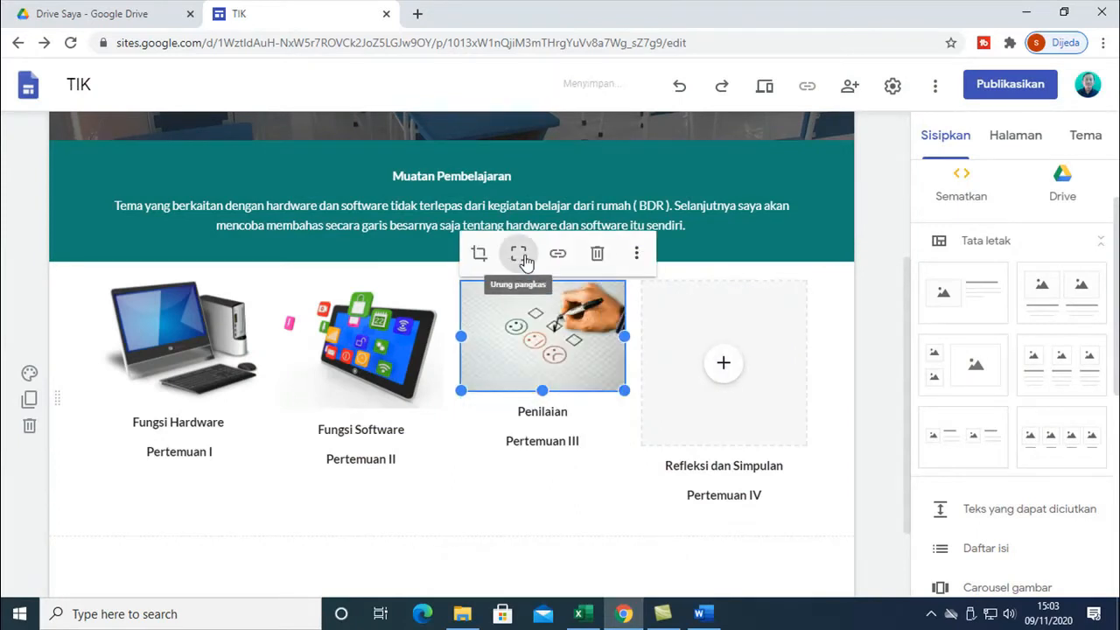
pyautogui.click(544, 503)
# - Choose an image for the fourth column's placeholder by searching Google Images for "simpulan"
pyautogui.click(729, 371)
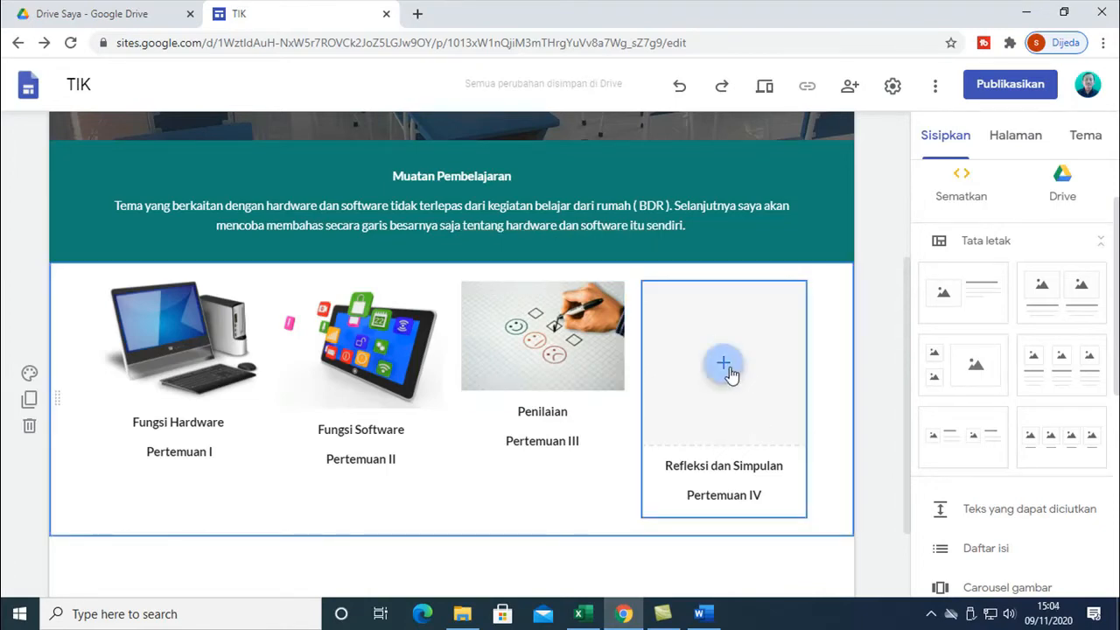
pyautogui.click(724, 369)
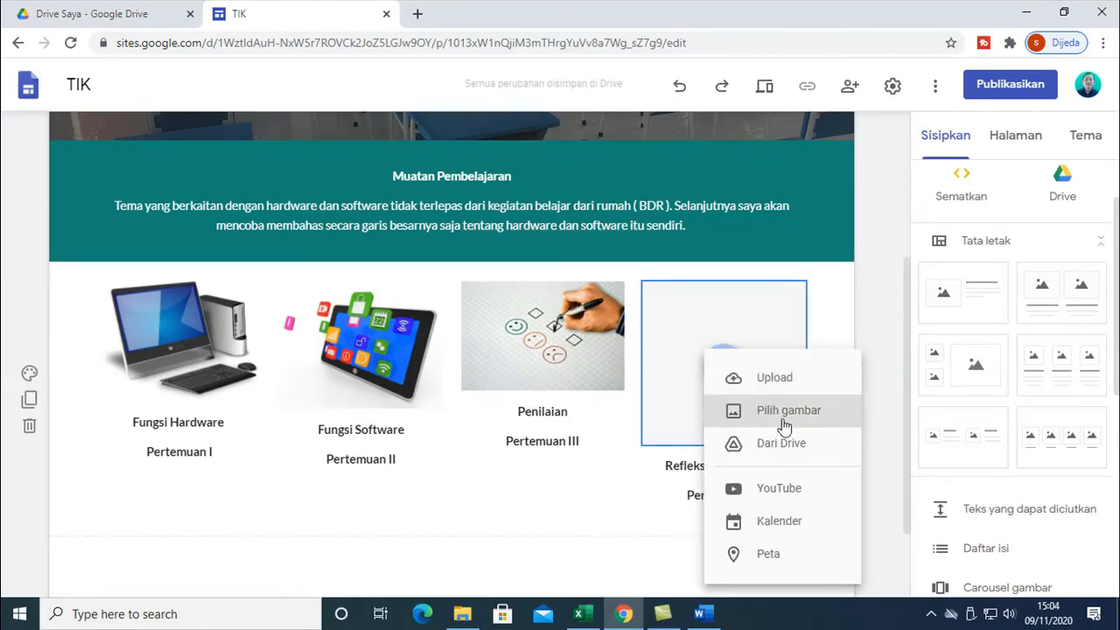
pyautogui.click(784, 420)
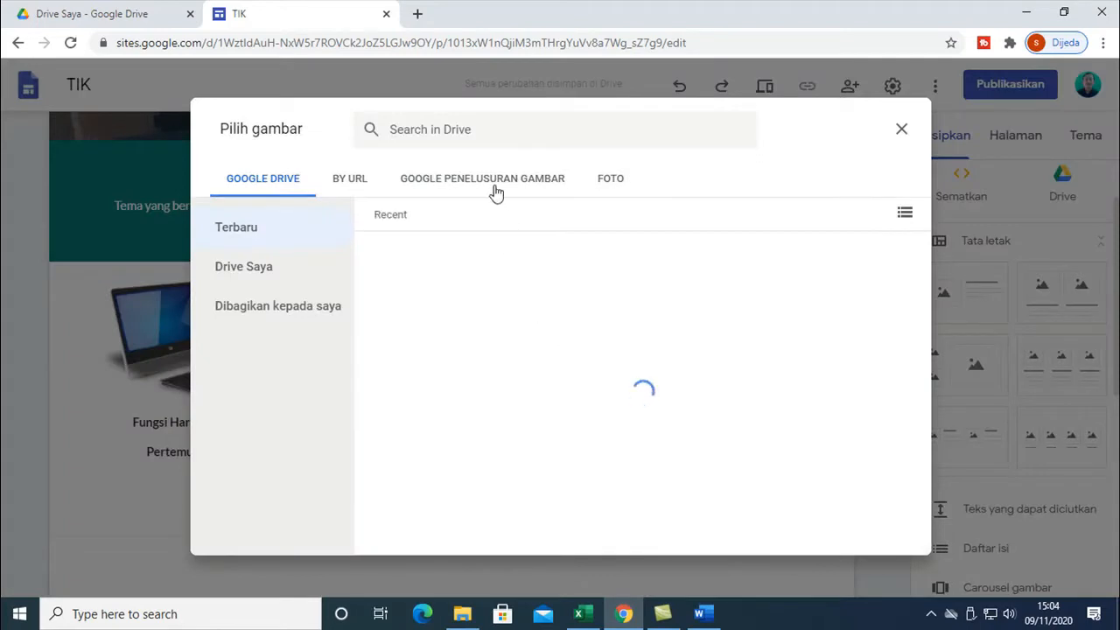
pyautogui.click(496, 192)
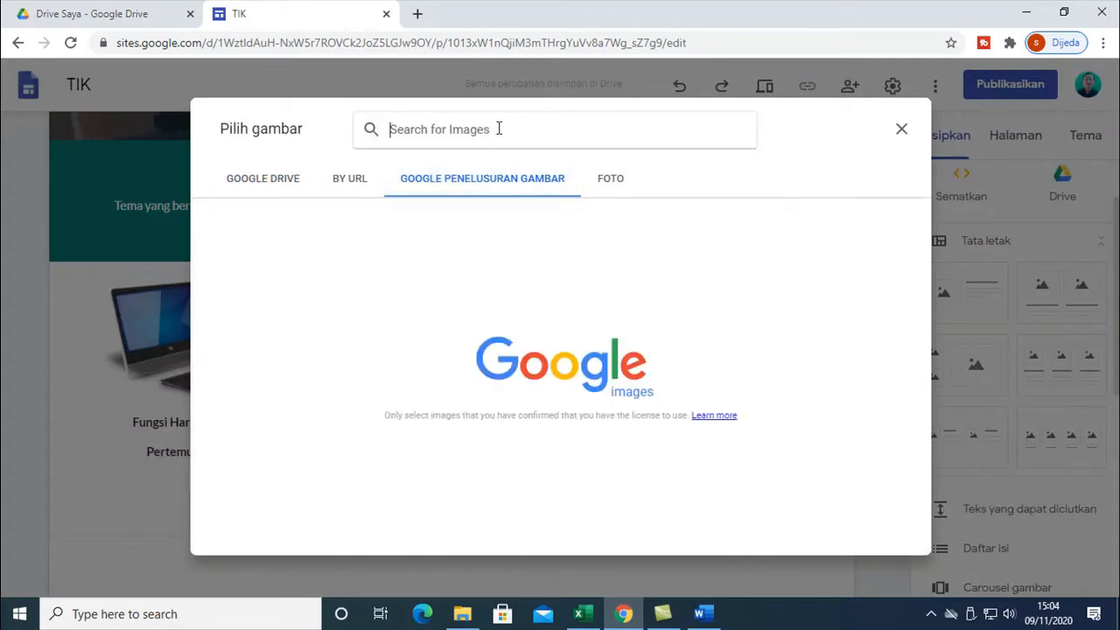
pyautogui.write('simpulan')
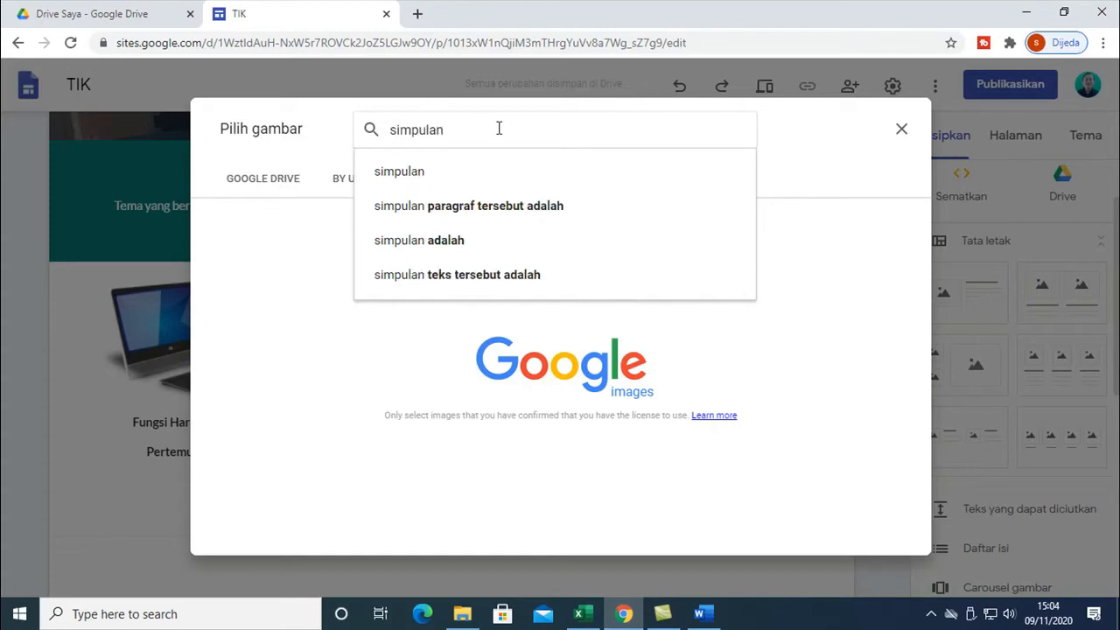
pyautogui.press('Return')
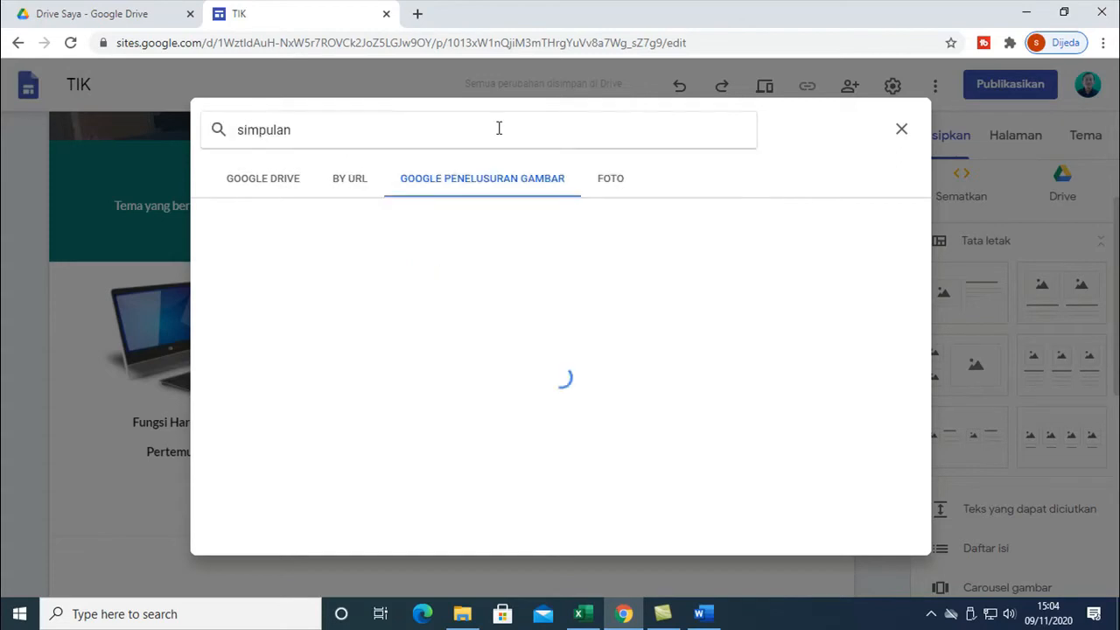
# - Replace the image search term with "report" and run the search for the fourth column's picture
pyautogui.moveTo(378, 134); pyautogui.dragTo(150, 126)
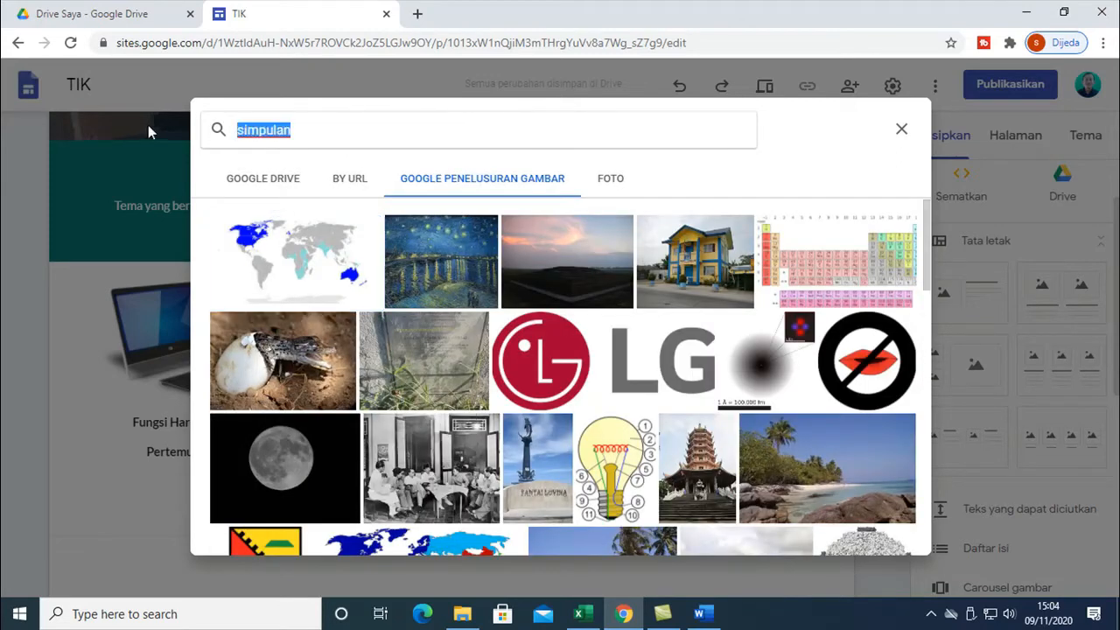
pyautogui.write('report')
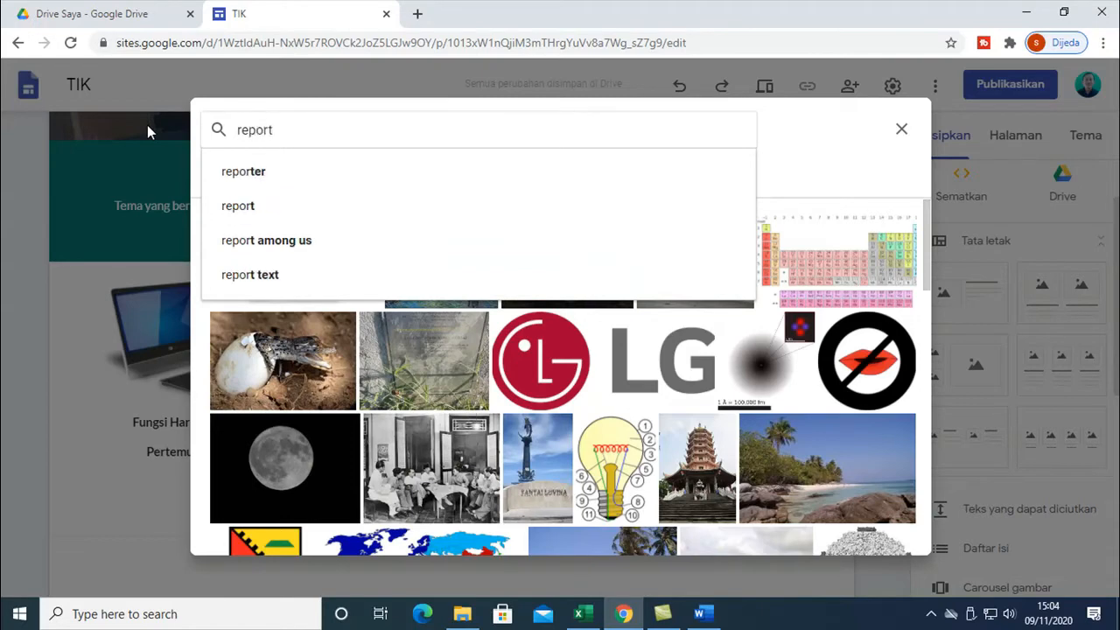
pyautogui.press('Return')
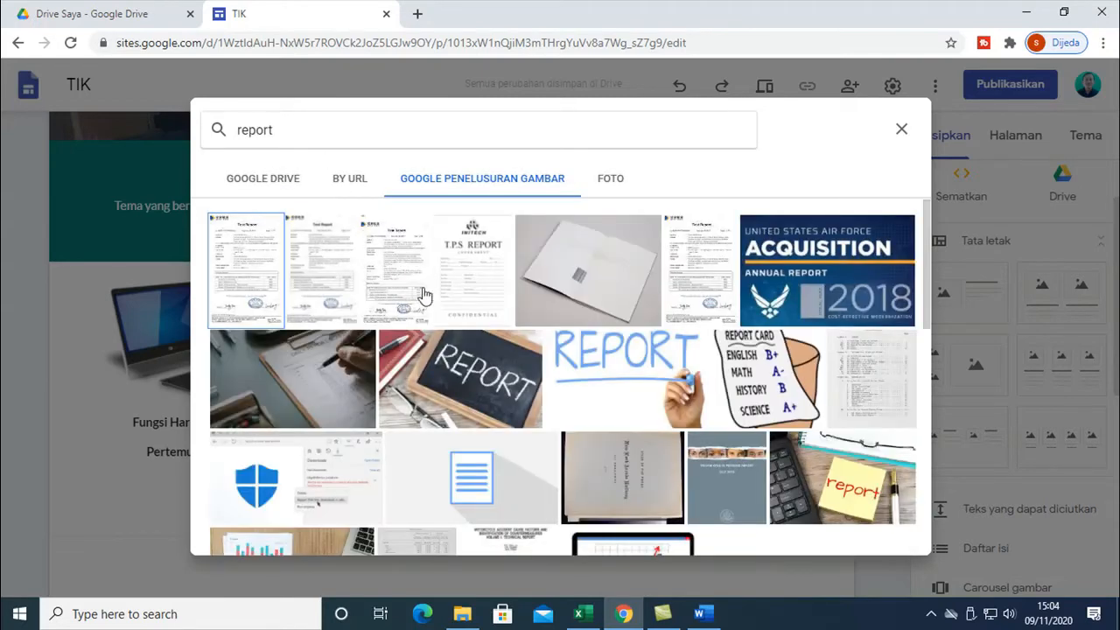
# - Browse the "report" image results and insert the report card picture into the fourth column
pyautogui.click(755, 376)
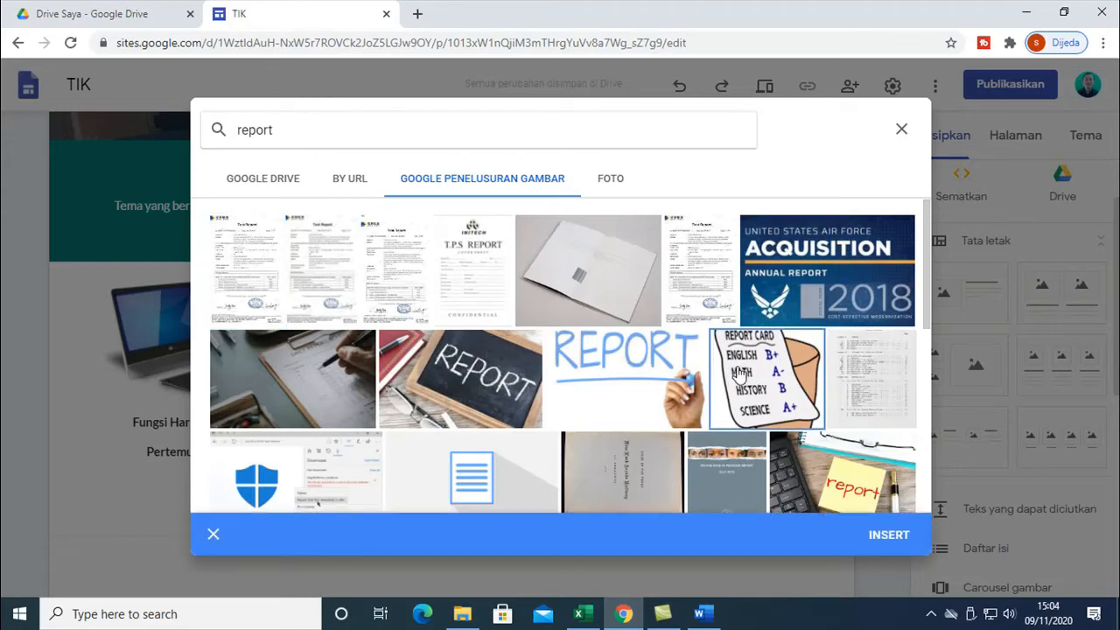
pyautogui.scroll(-2, 742, 372)
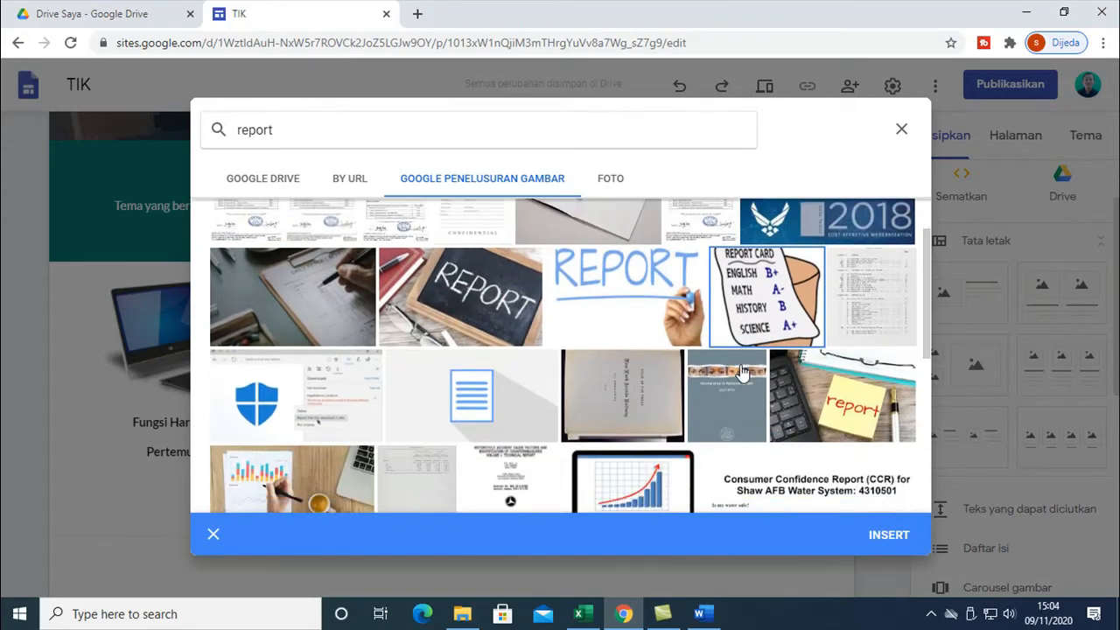
pyautogui.scroll(-3, 725, 378)
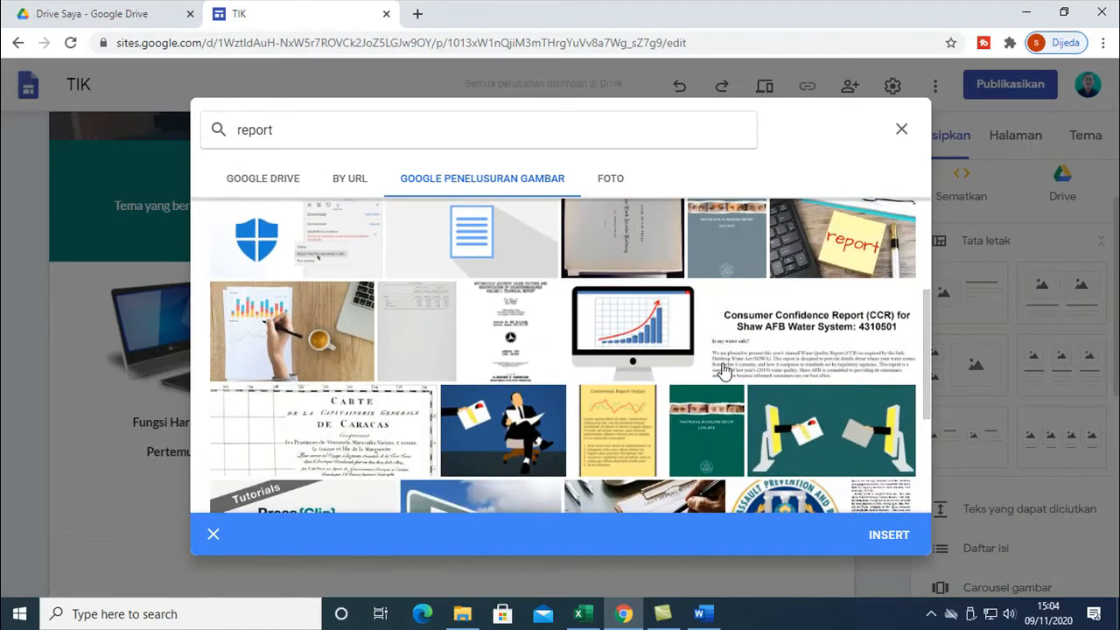
pyautogui.scroll(-1, 725, 372)
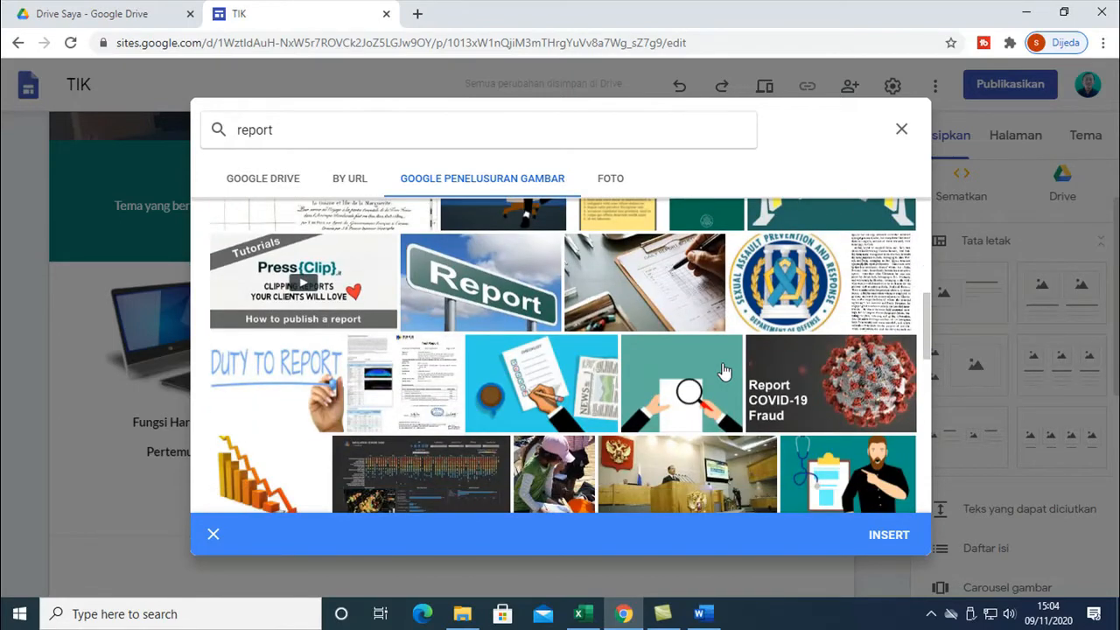
pyautogui.scroll(-1, 725, 372)
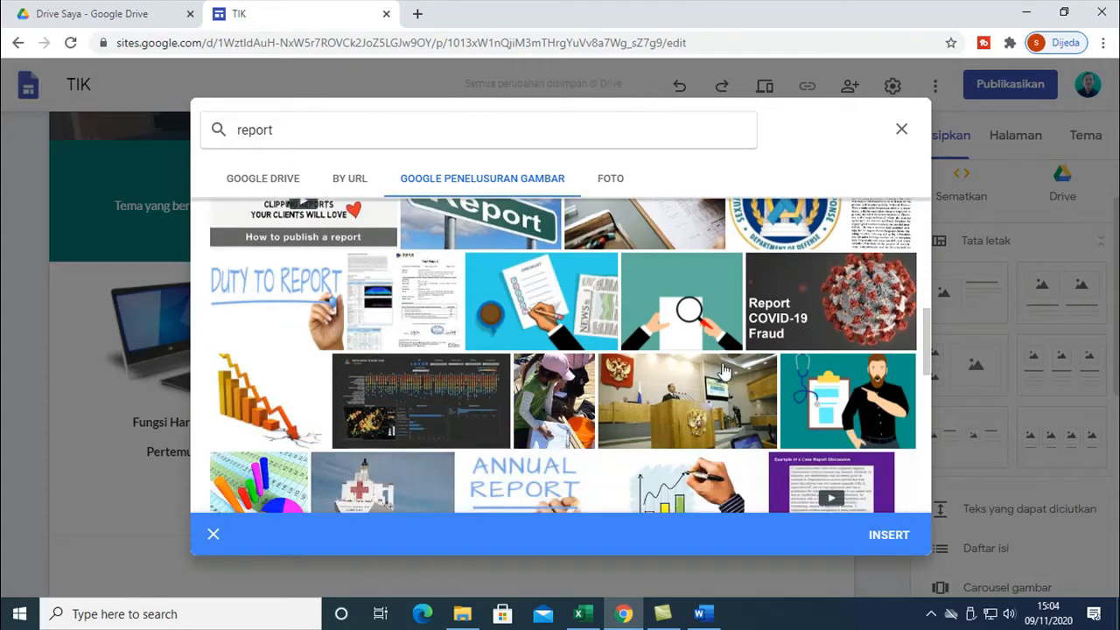
pyautogui.scroll(-2, 725, 372)
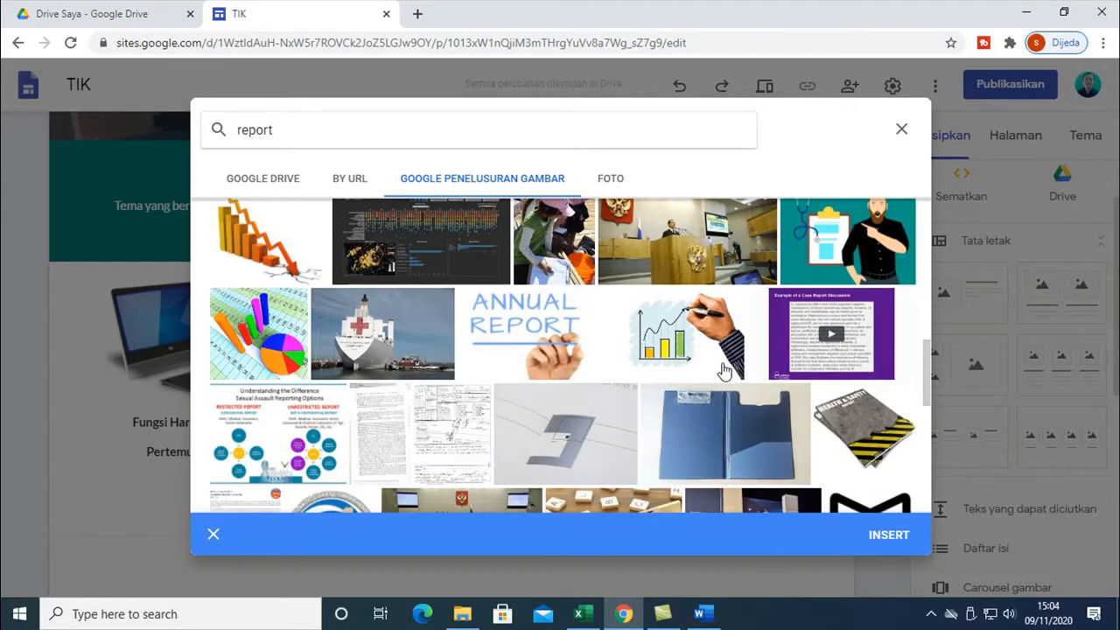
pyautogui.scroll(-3, 725, 366)
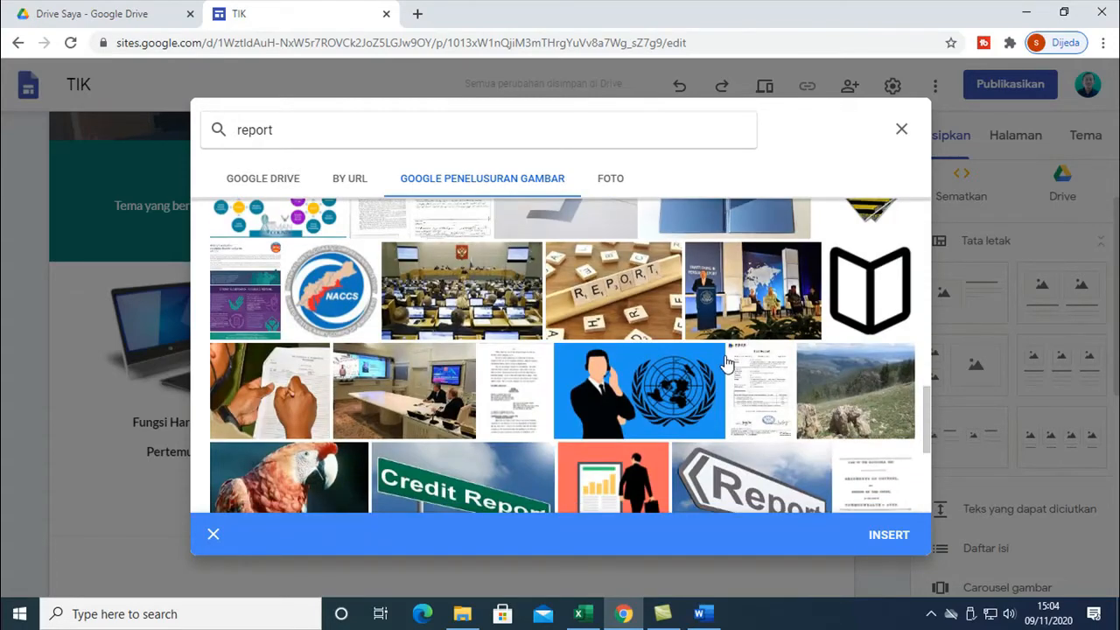
pyautogui.scroll(-2, 725, 363)
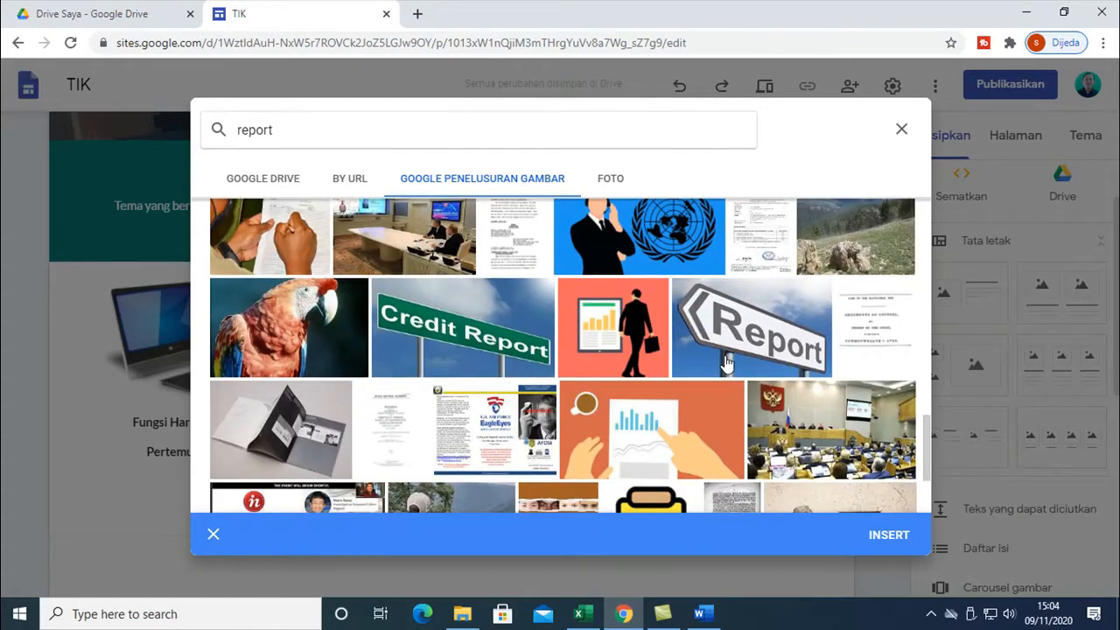
pyautogui.scroll(-2, 725, 362)
pyautogui.scroll(5, 726, 361)
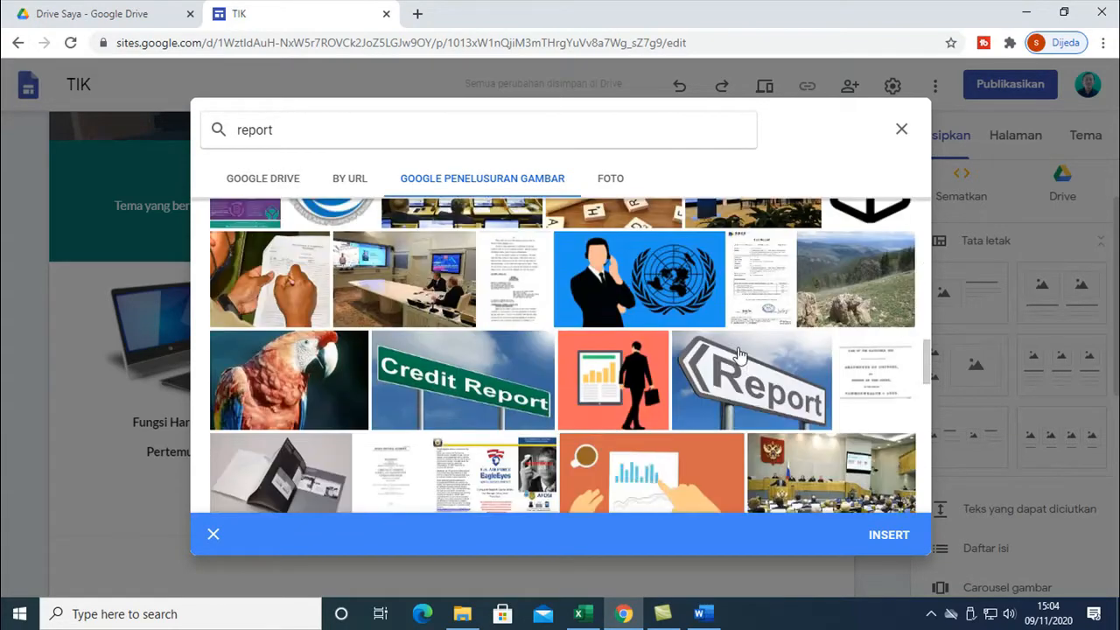
pyautogui.scroll(3, 750, 353)
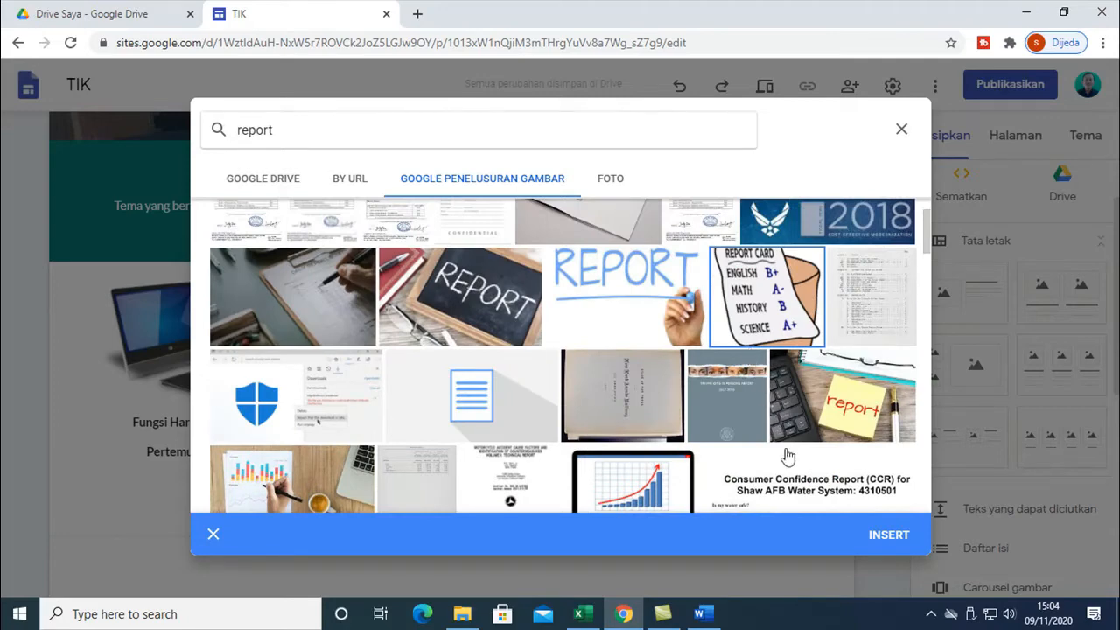
pyautogui.click(889, 536)
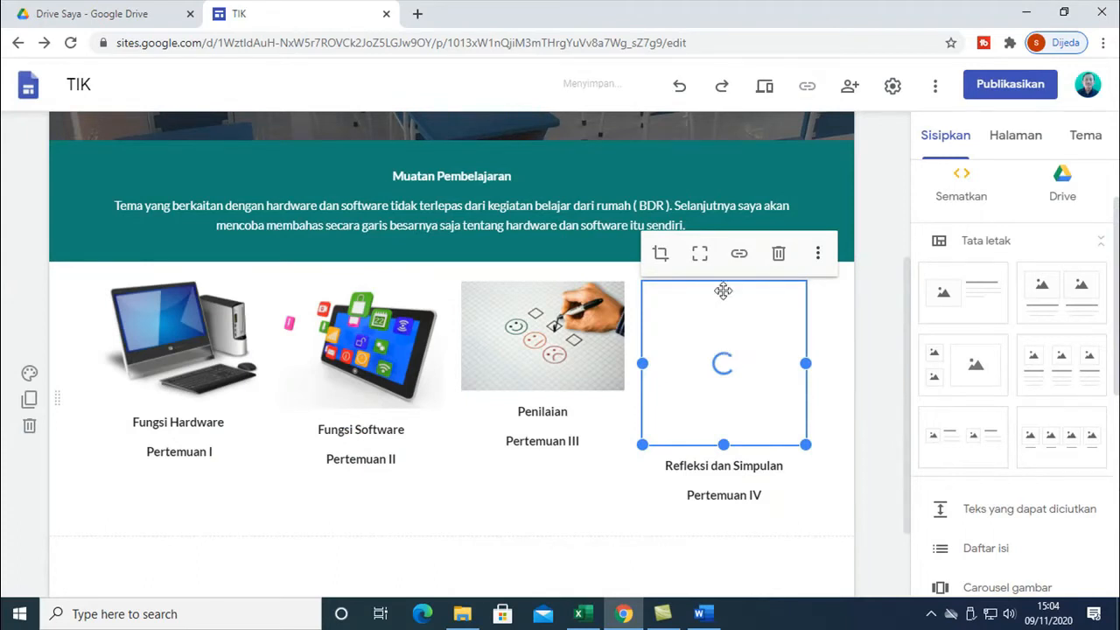
# - Uncrop the report card picture above the Refleksi dan Simpulan caption and deselect it
pyautogui.click(700, 254)
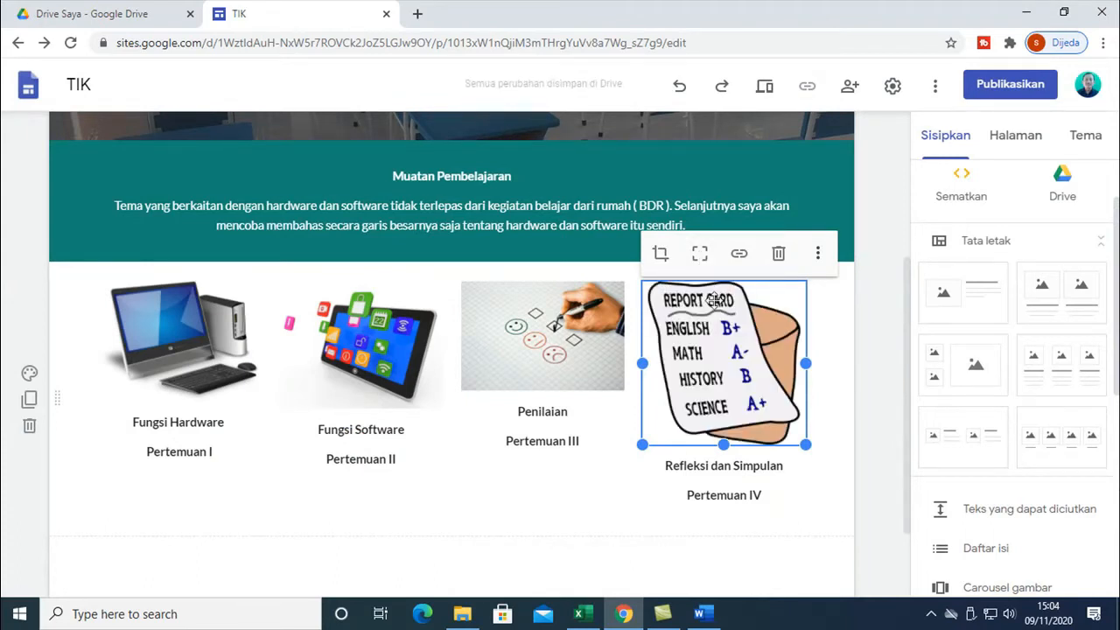
pyautogui.click(701, 256)
pyautogui.click(703, 263)
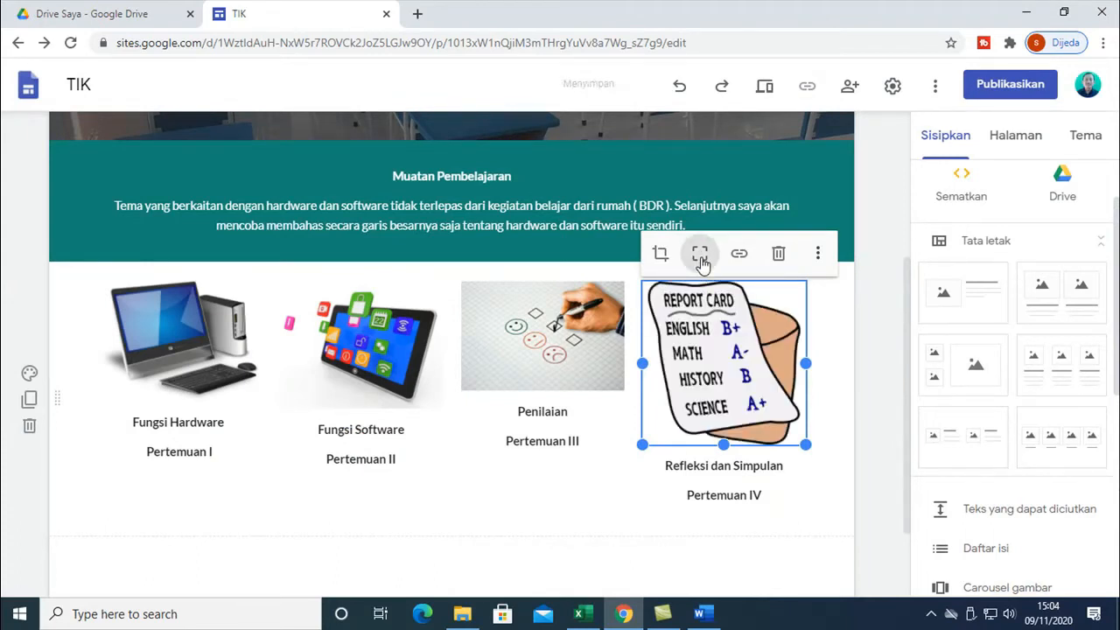
pyautogui.click(603, 503)
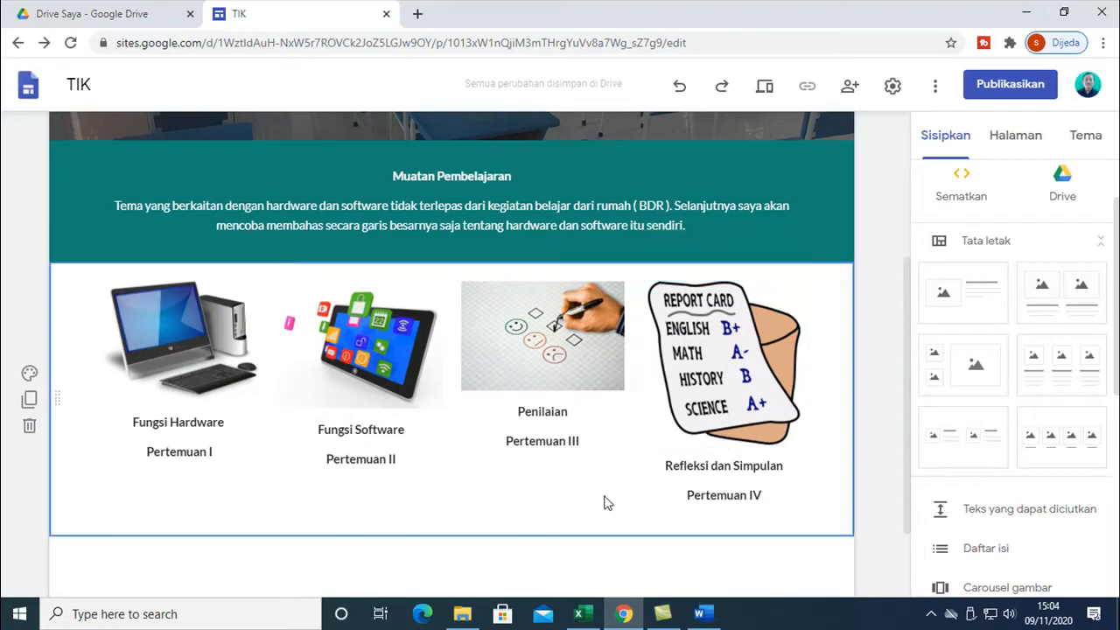
# - Lengthen the Penilaian column's picture and caption group to match the height of the Refleksi dan Simpulan column
pyautogui.click(577, 456)
pyautogui.moveTo(543, 462); pyautogui.dragTo(552, 520)
pyautogui.click(739, 458)
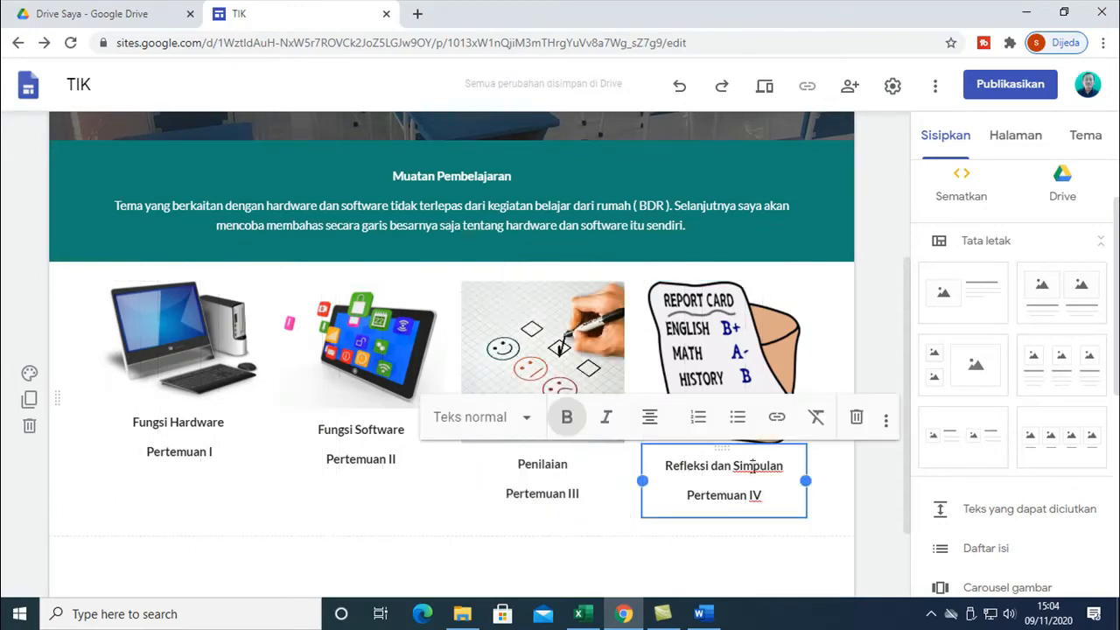
# - Shorten the Penilaian column's group so its picture becomes a low, wide strip
pyautogui.click(415, 410)
pyautogui.click(567, 383)
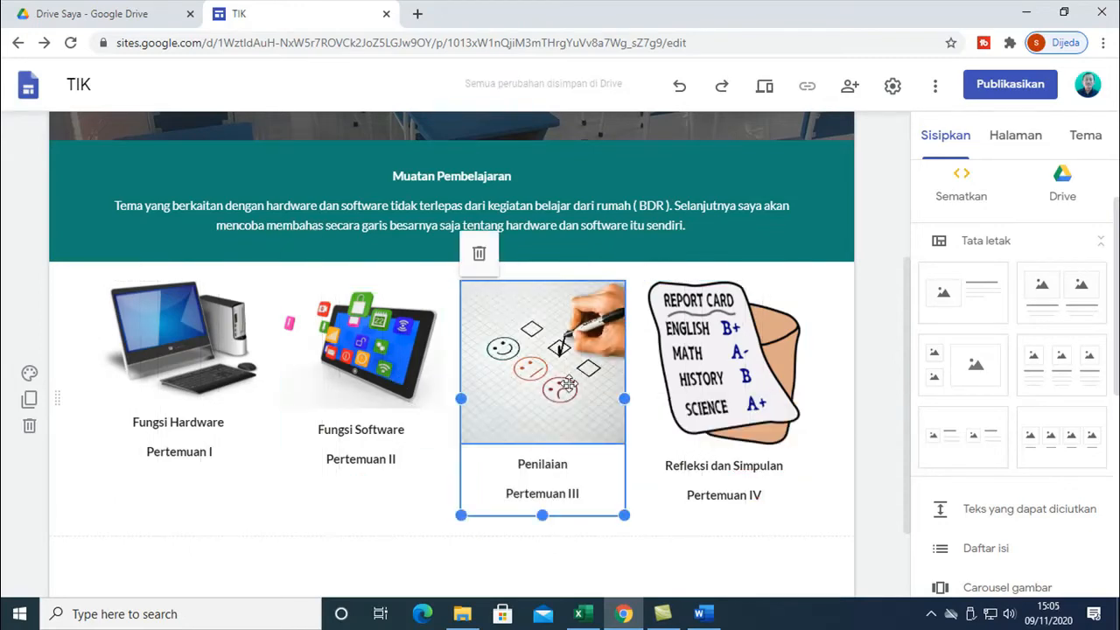
pyautogui.moveTo(542, 516); pyautogui.dragTo(548, 446)
# - Shorten the Fungsi Software and Fungsi Hardware columns to the same height as the Penilaian column
pyautogui.click(363, 459)
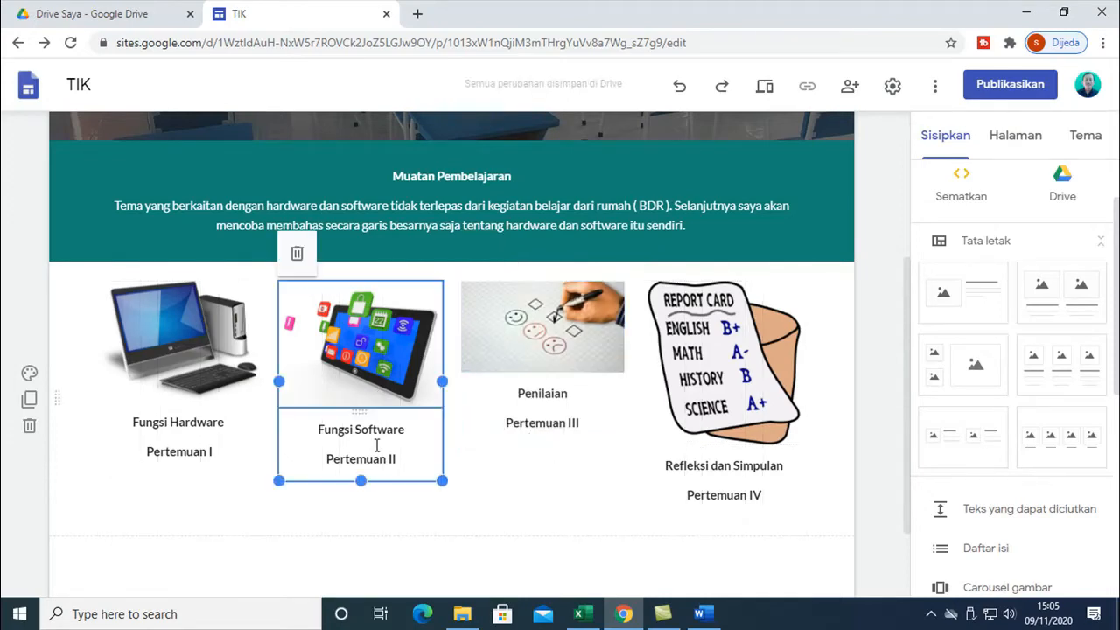
pyautogui.moveTo(361, 476); pyautogui.dragTo(371, 449)
pyautogui.click(231, 421)
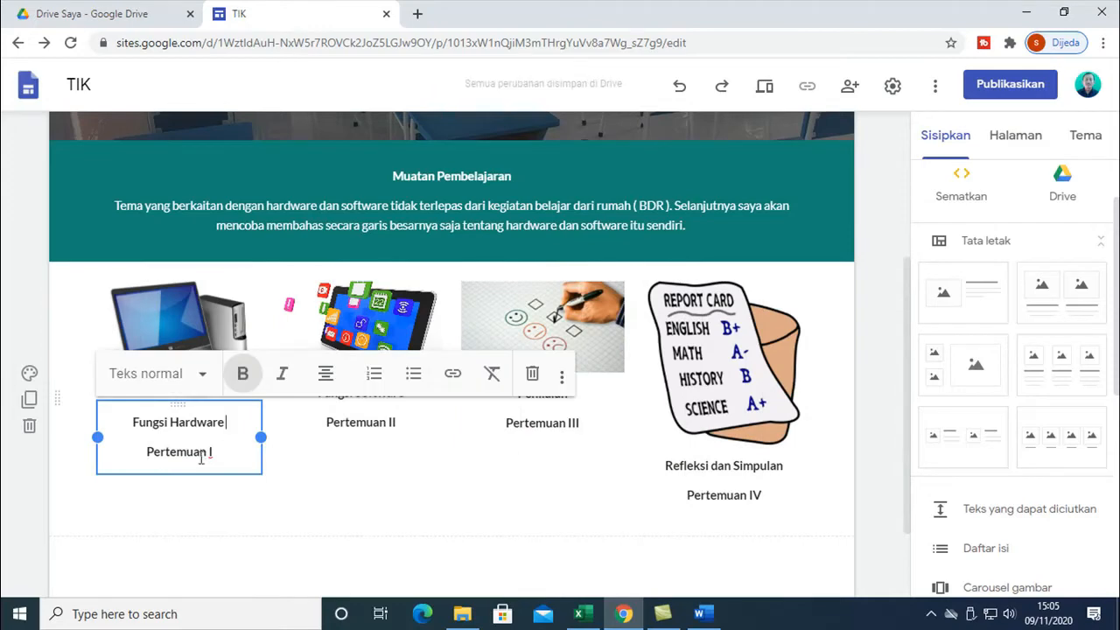
pyautogui.click(219, 344)
pyautogui.moveTo(179, 474); pyautogui.dragTo(199, 453)
# - Shorten the Refleksi dan Simpulan column's group to line its caption up with the other three columns
pyautogui.click(728, 415)
pyautogui.moveTo(724, 512); pyautogui.dragTo(723, 444)
pyautogui.click(717, 500)
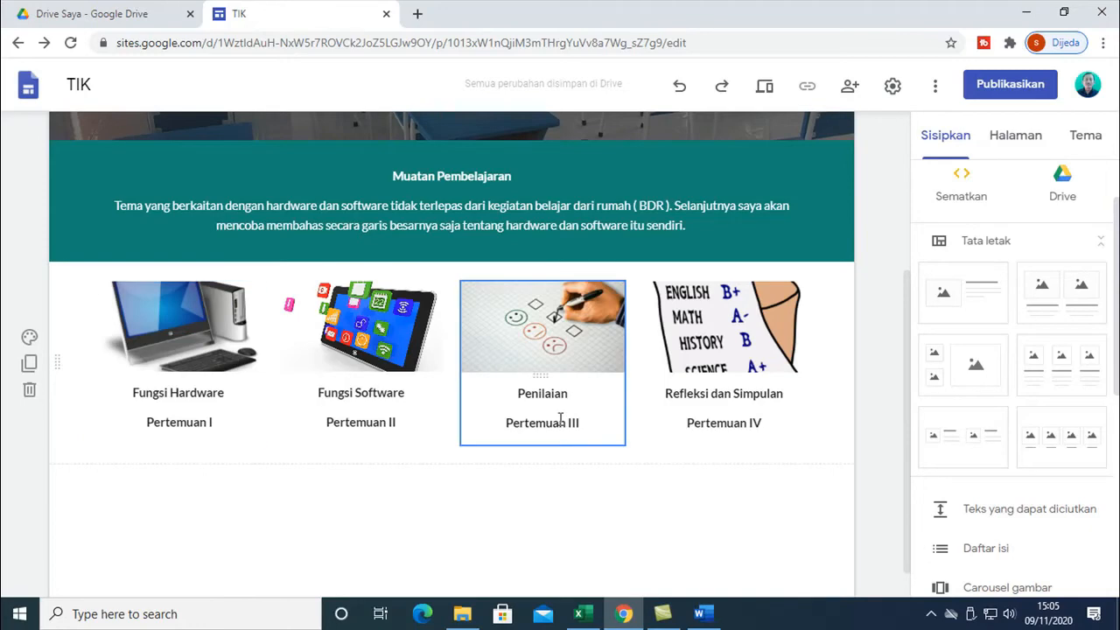
# - Look through the Halaman Muka and Profil pages and return to the Skenario Belajar page
pyautogui.scroll(1, 565, 411)
pyautogui.scroll(-1, 520, 418)
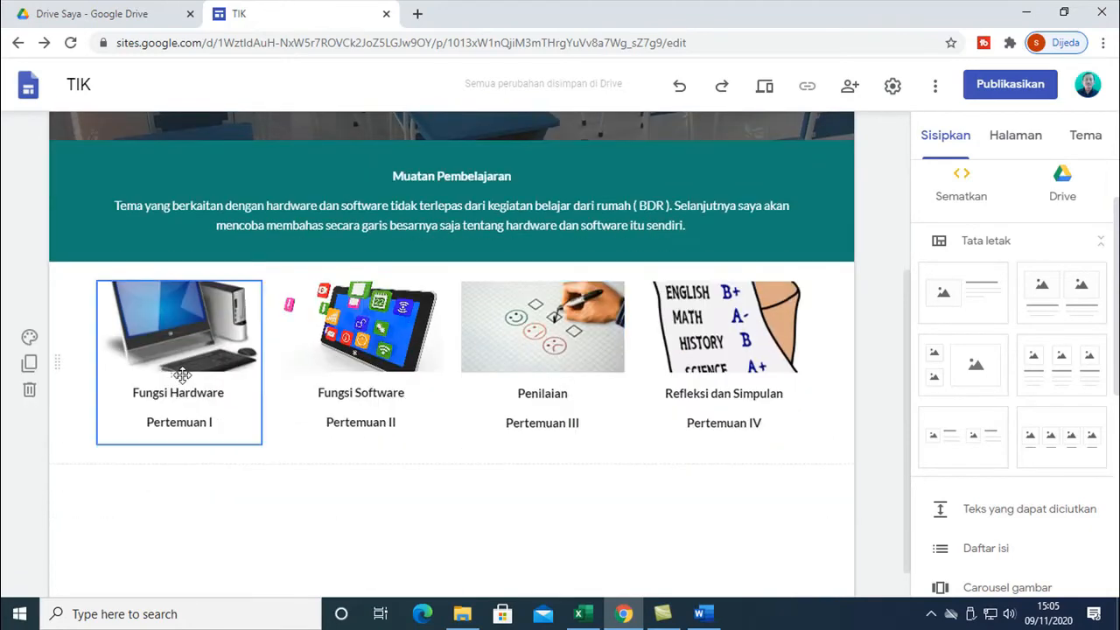
pyautogui.scroll(2, 566, 490)
pyautogui.scroll(1, 567, 487)
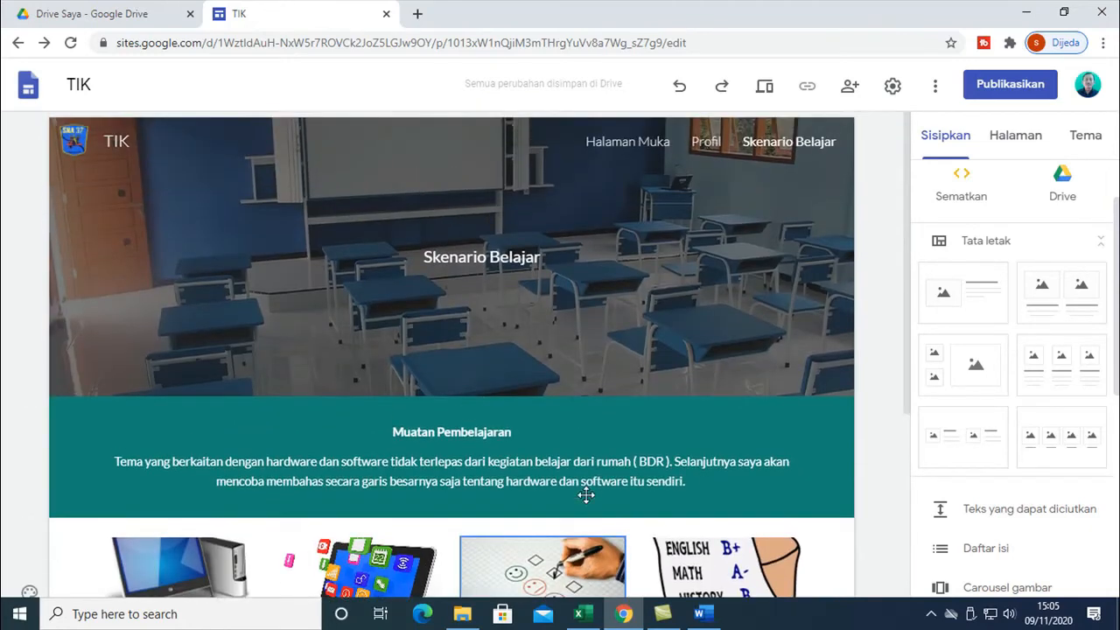
pyautogui.click(635, 147)
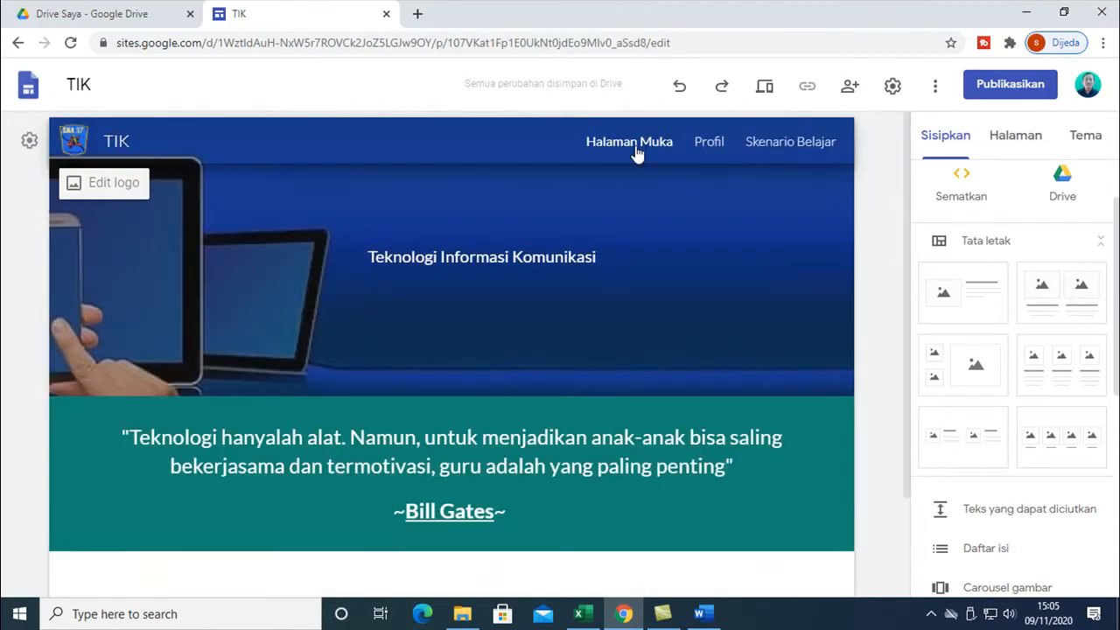
pyautogui.click(710, 147)
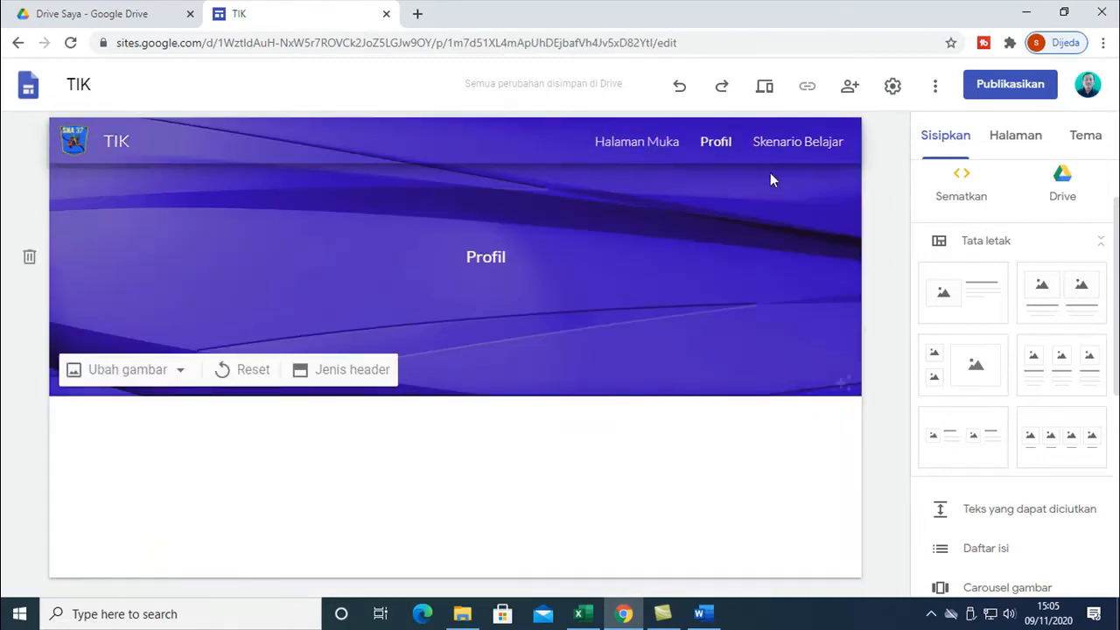
pyautogui.click(798, 142)
# - Uncrop the computer picture in the Fungsi Hardware column
pyautogui.scroll(-3, 265, 470)
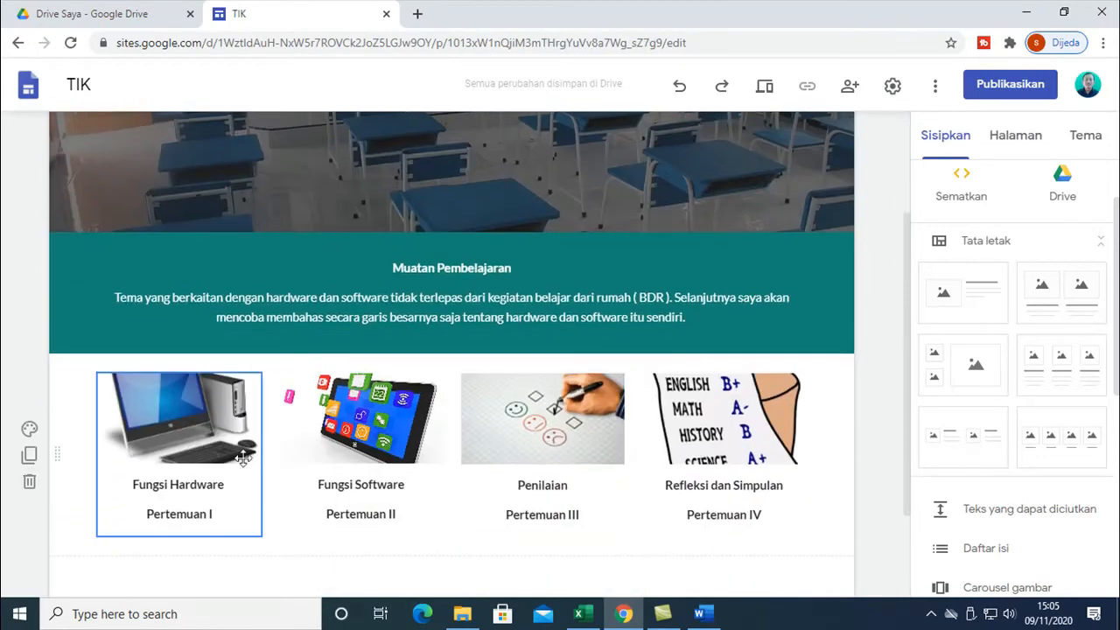
pyautogui.click(196, 429)
pyautogui.click(189, 410)
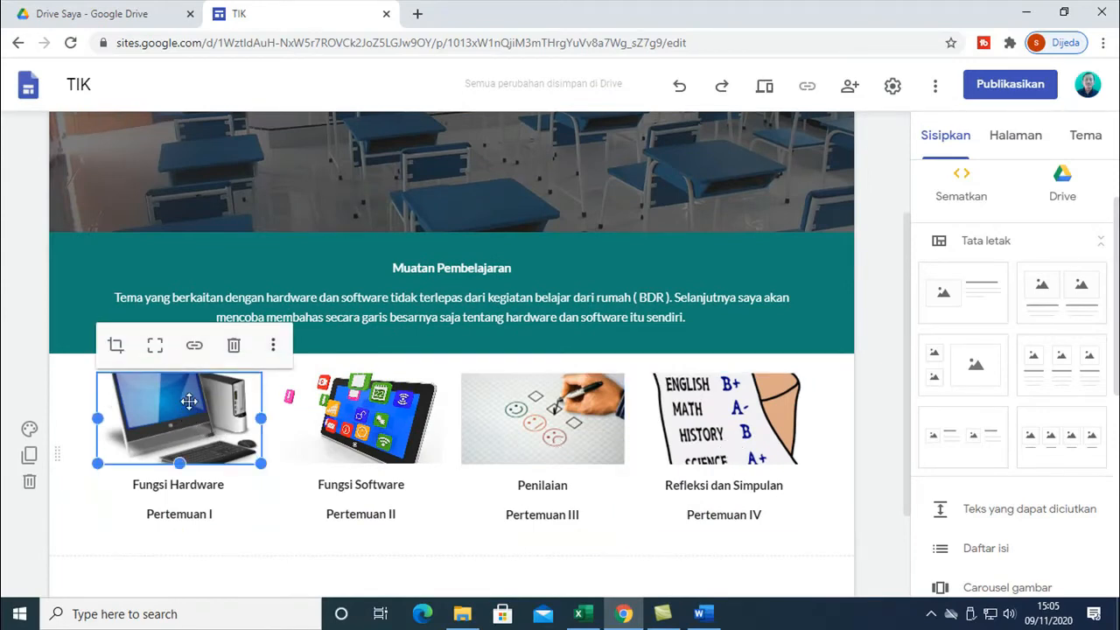
pyautogui.click(155, 344)
pyautogui.click(376, 462)
pyautogui.click(533, 558)
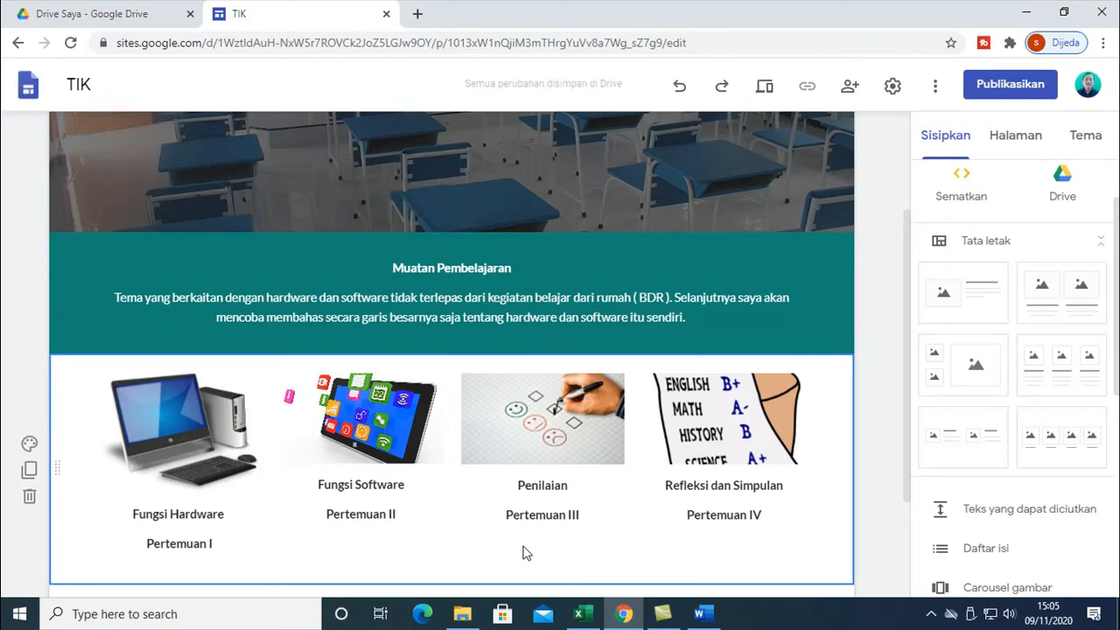
pyautogui.click(222, 445)
# - Lengthen the Fungsi Software, Penilaian and Refleksi dan Simpulan columns to about the height of the Fungsi Hardware column
pyautogui.click(359, 520)
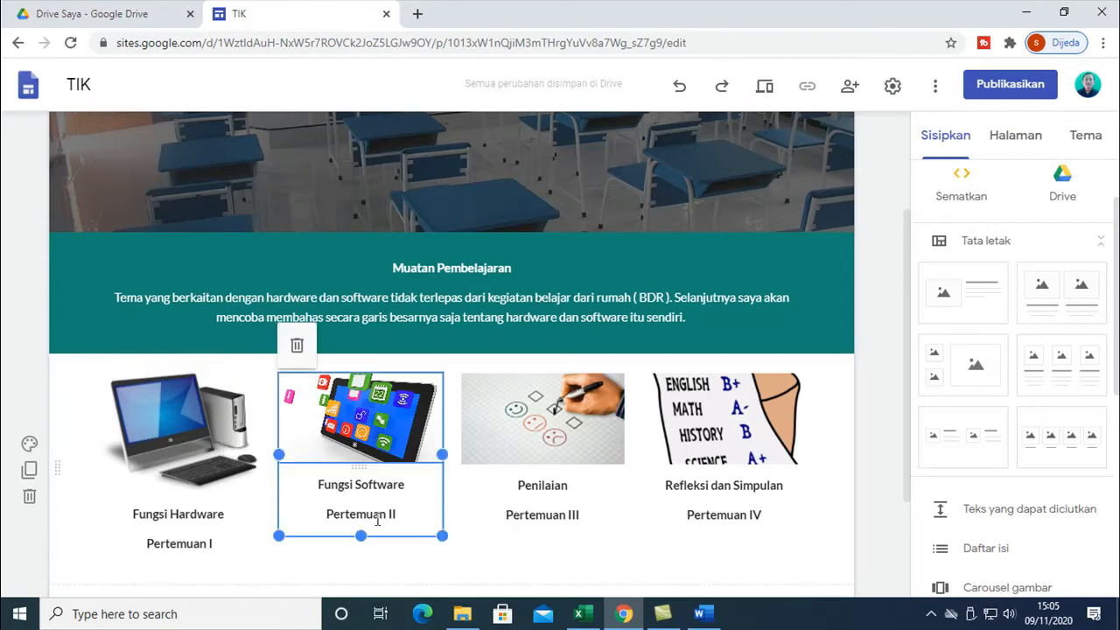
pyautogui.moveTo(359, 536); pyautogui.dragTo(363, 569)
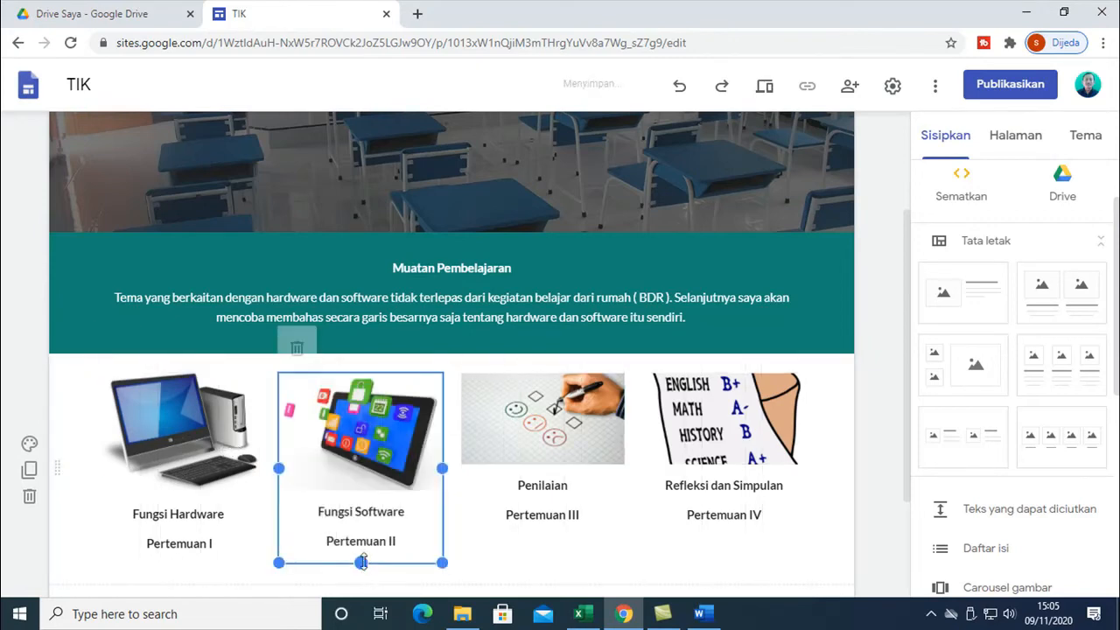
pyautogui.click(527, 501)
pyautogui.click(538, 413)
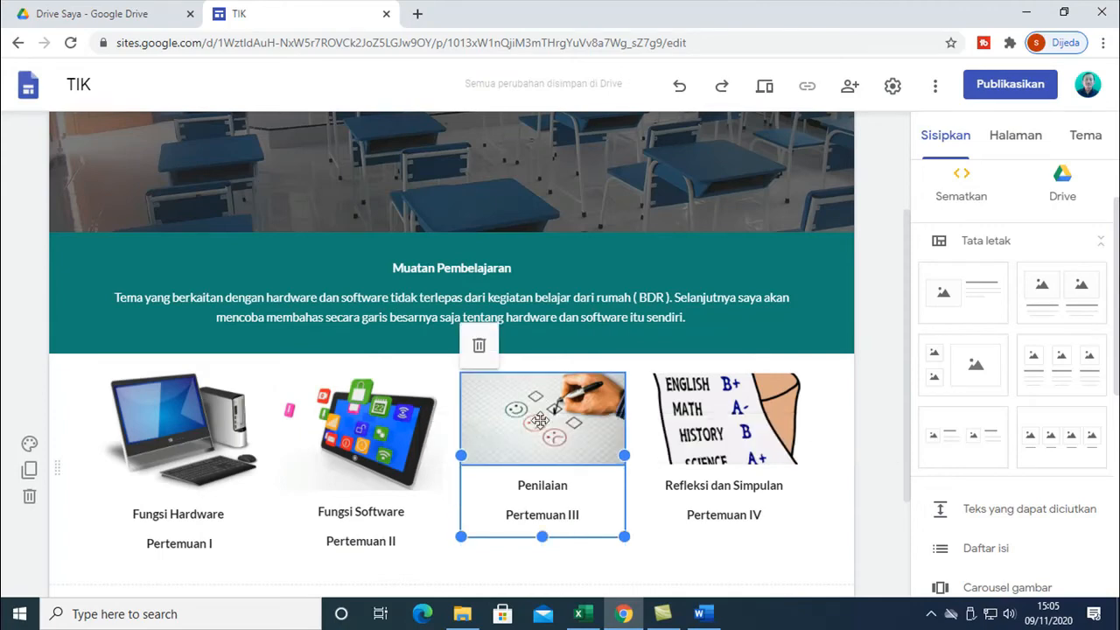
pyautogui.moveTo(542, 545); pyautogui.dragTo(545, 570)
pyautogui.click(725, 503)
pyautogui.moveTo(724, 536); pyautogui.dragTo(725, 560)
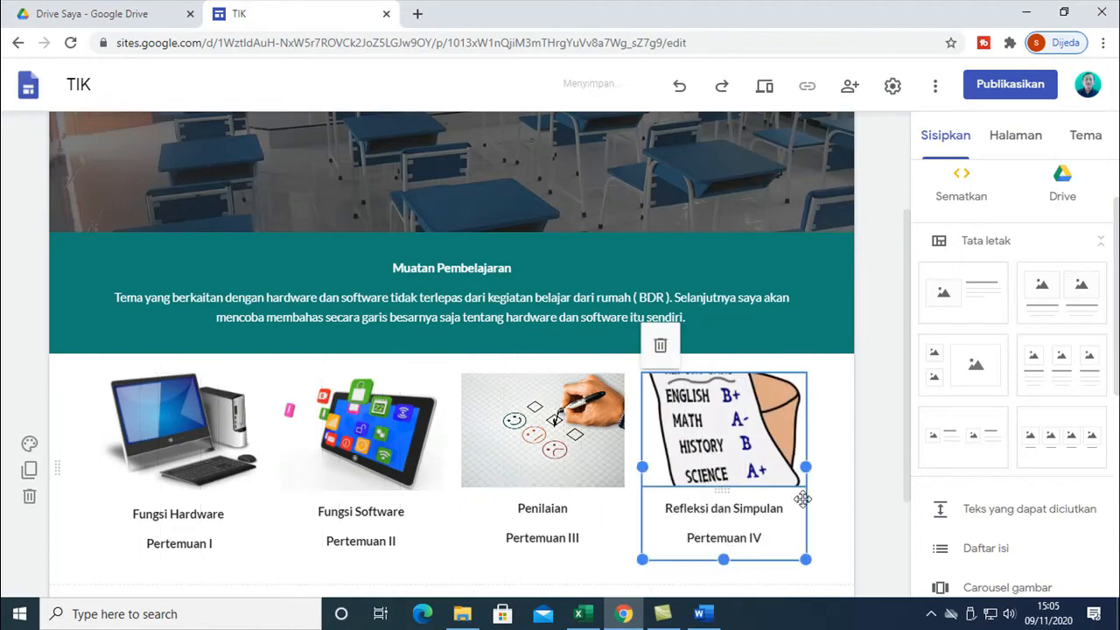
# - Uncrop the report card picture in the fourth column to restore the whole image
pyautogui.click(729, 423)
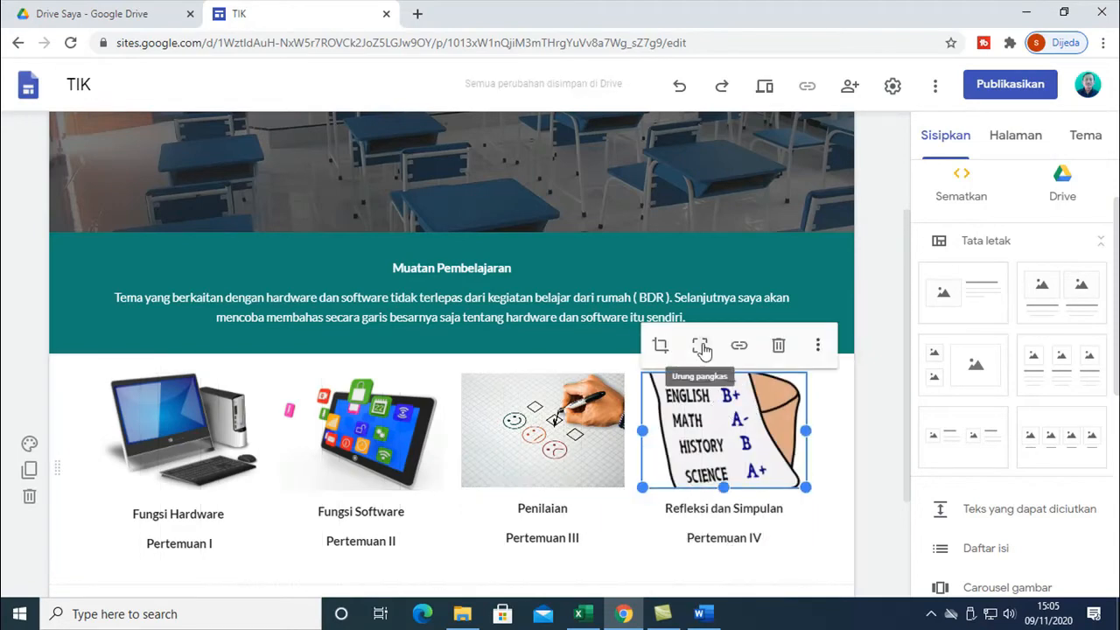
pyautogui.click(703, 343)
pyautogui.scroll(-3, 844, 411)
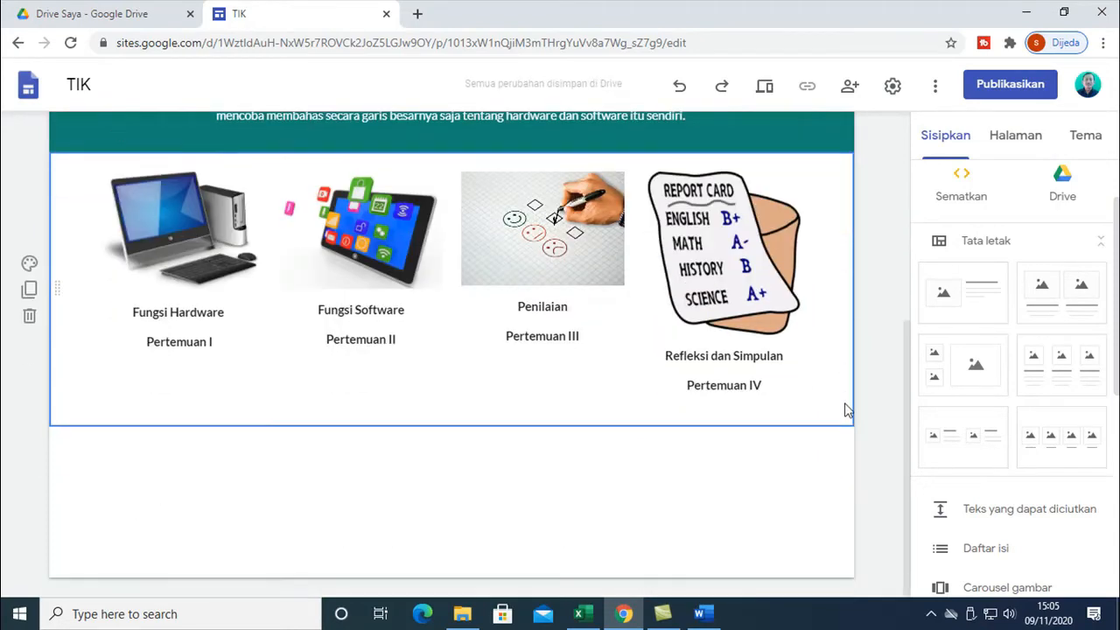
# - Stretch the Penilaian column's picture and caption group down to the height of the report card column
pyautogui.click(784, 315)
pyautogui.click(570, 261)
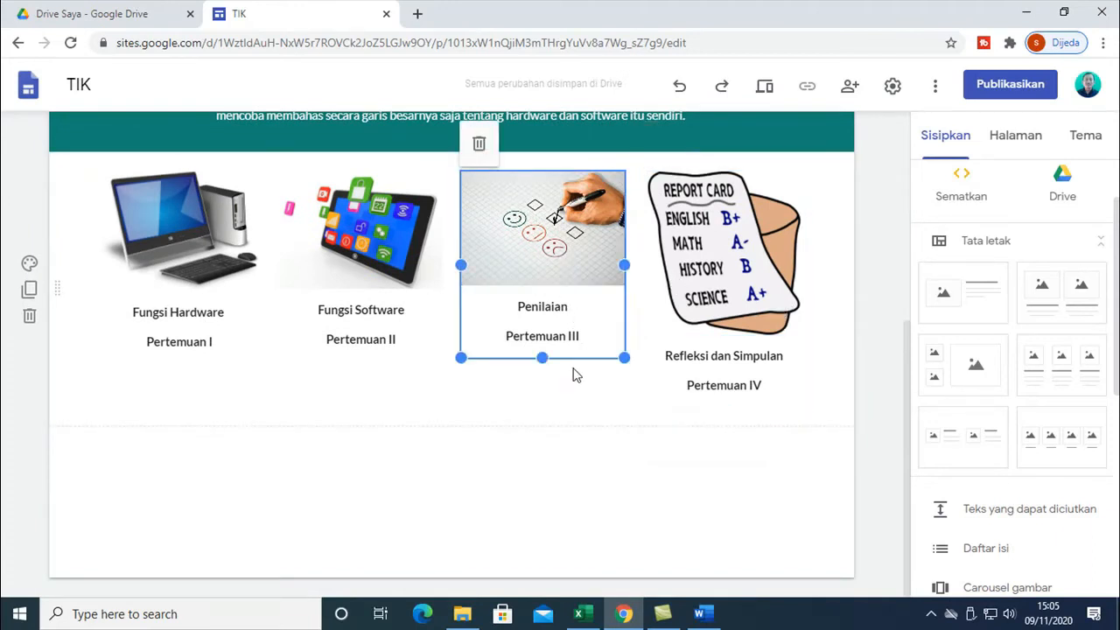
pyautogui.moveTo(540, 359); pyautogui.dragTo(542, 413)
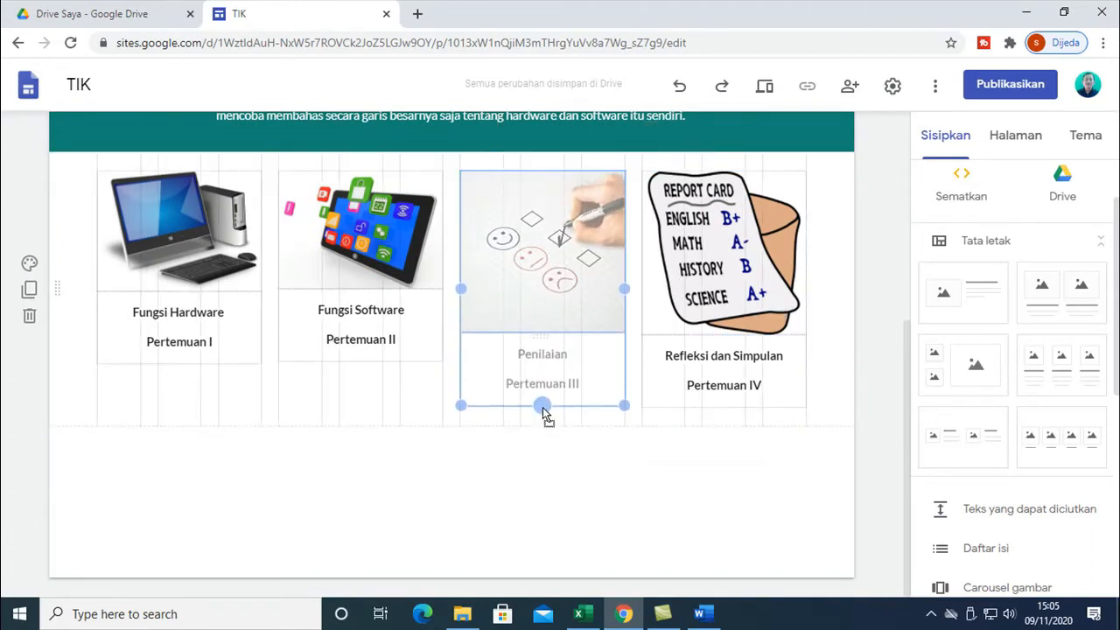
pyautogui.click(405, 310)
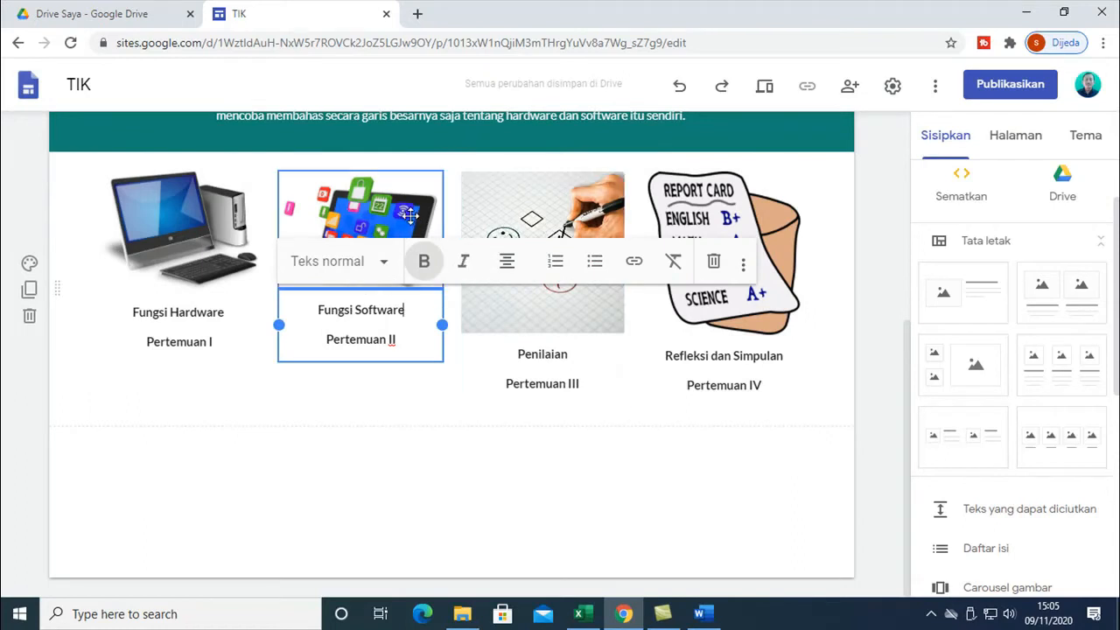
# - Try to stretch the Fungsi Software and Fungsi Hardware columns down to the height of the Penilaian column
pyautogui.click(376, 224)
pyautogui.moveTo(360, 365); pyautogui.dragTo(370, 414)
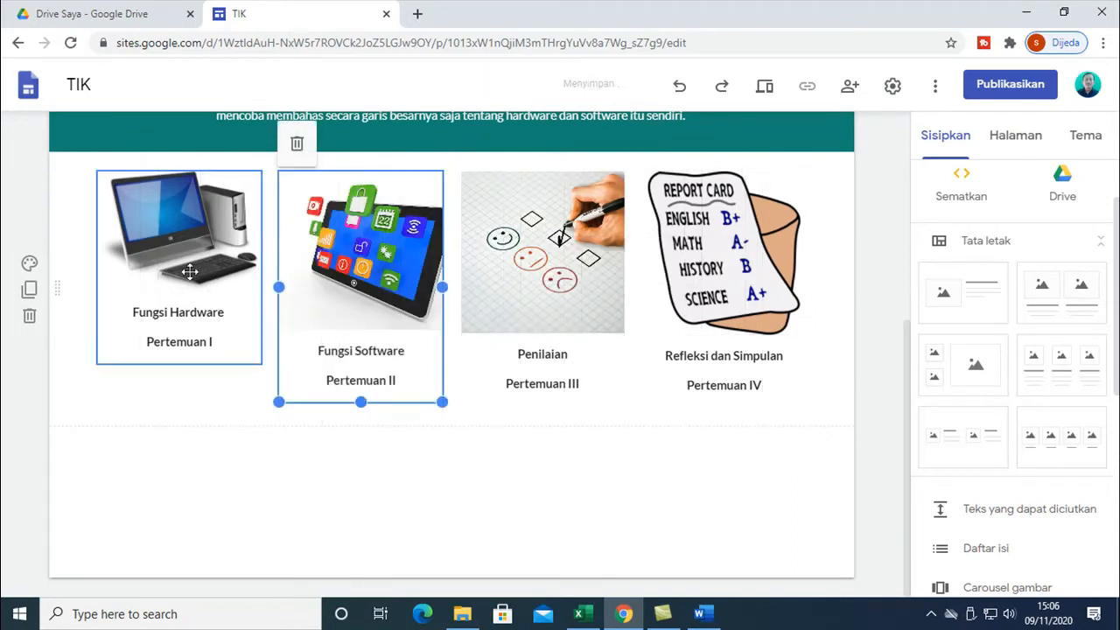
pyautogui.click(217, 285)
pyautogui.moveTo(179, 365); pyautogui.dragTo(192, 405)
pyautogui.click(335, 393)
pyautogui.click(197, 247)
pyautogui.click(158, 148)
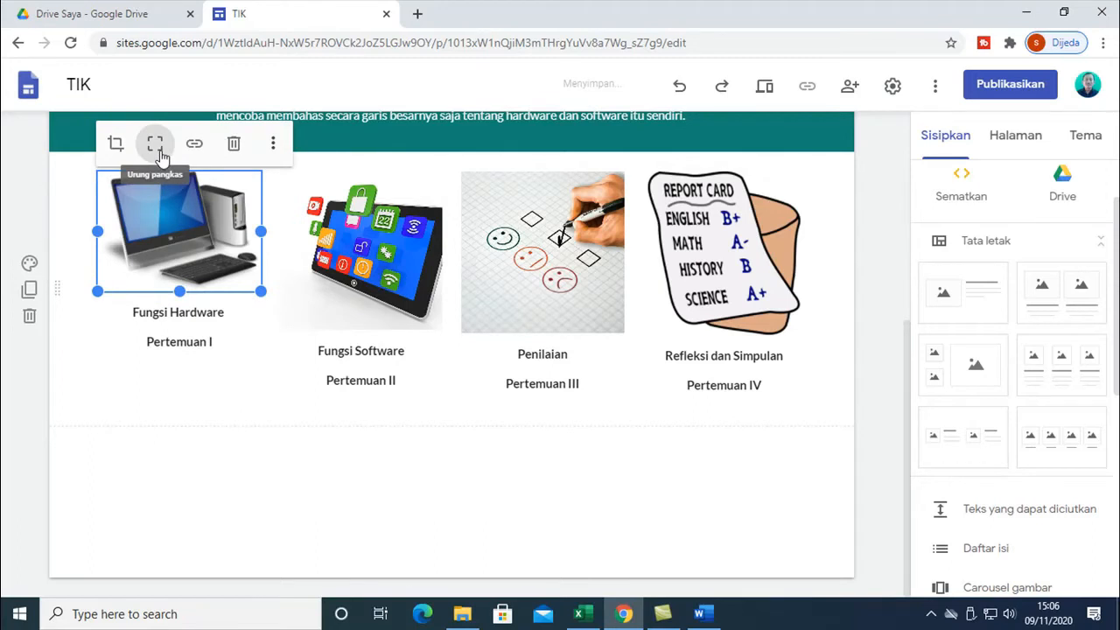
pyautogui.click(197, 353)
pyautogui.click(343, 392)
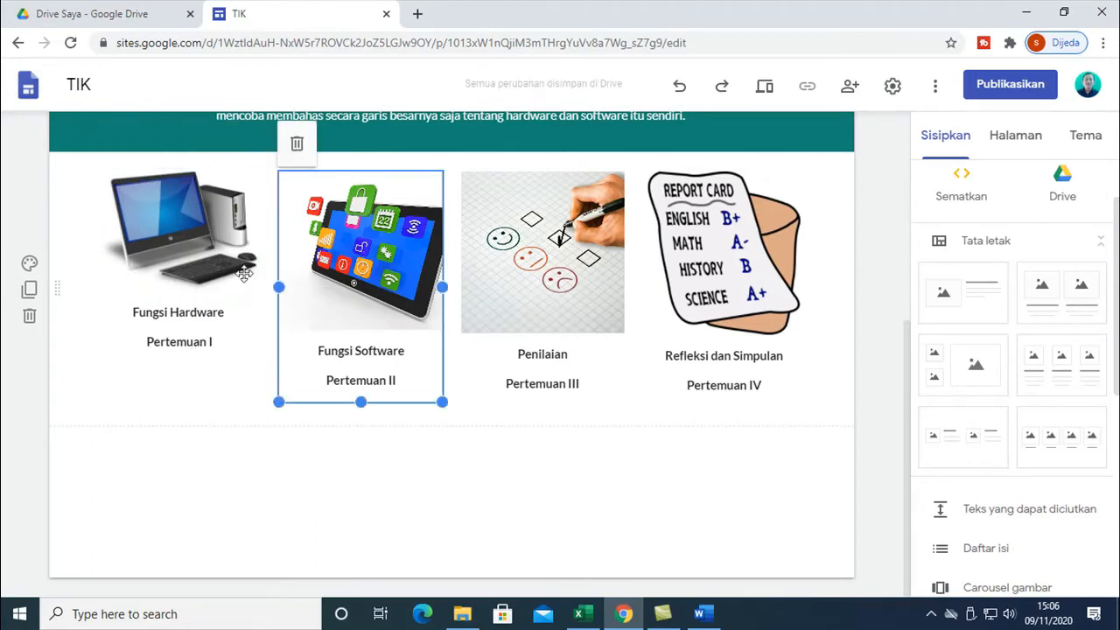
pyautogui.click(218, 292)
# - Shorten the Fungsi Software, Penilaian and Refleksi dan Simpulan columns to about the height of the Fungsi Hardware column
pyautogui.click(356, 305)
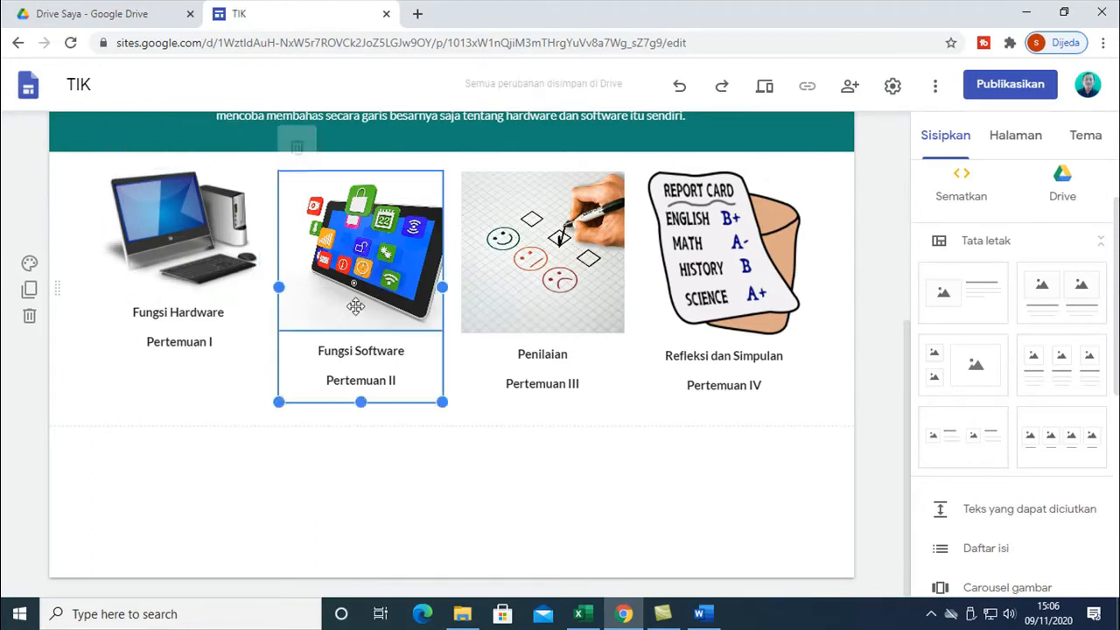
pyautogui.moveTo(360, 404); pyautogui.dragTo(361, 362)
pyautogui.click(557, 279)
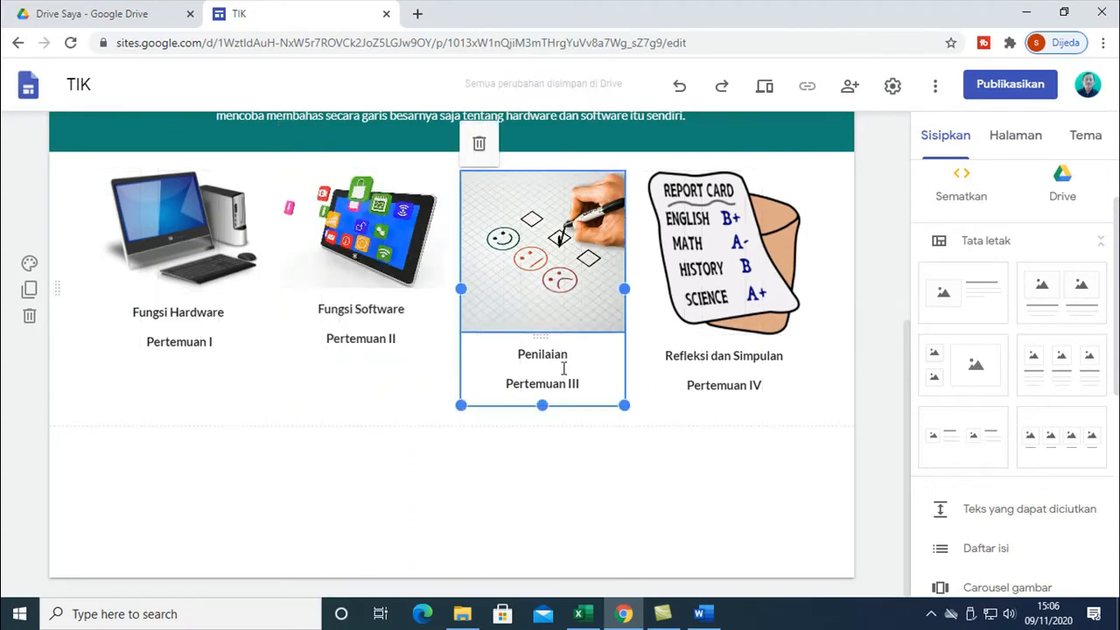
pyautogui.moveTo(545, 407); pyautogui.dragTo(556, 366)
pyautogui.click(696, 315)
pyautogui.moveTo(724, 405); pyautogui.dragTo(727, 377)
pyautogui.click(669, 433)
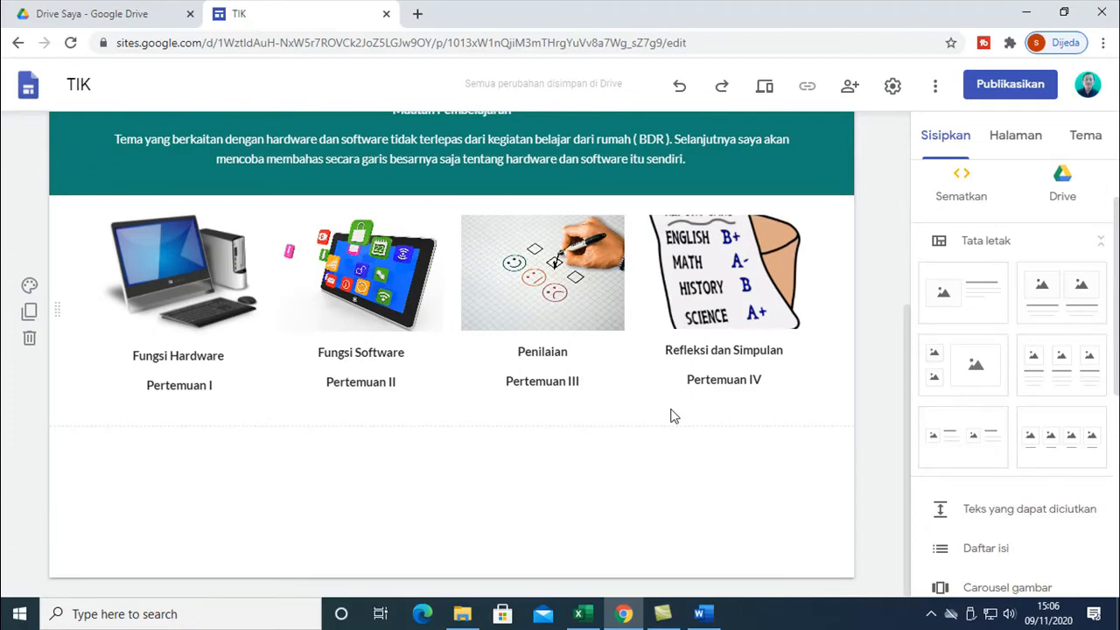
pyautogui.scroll(1, 595, 473)
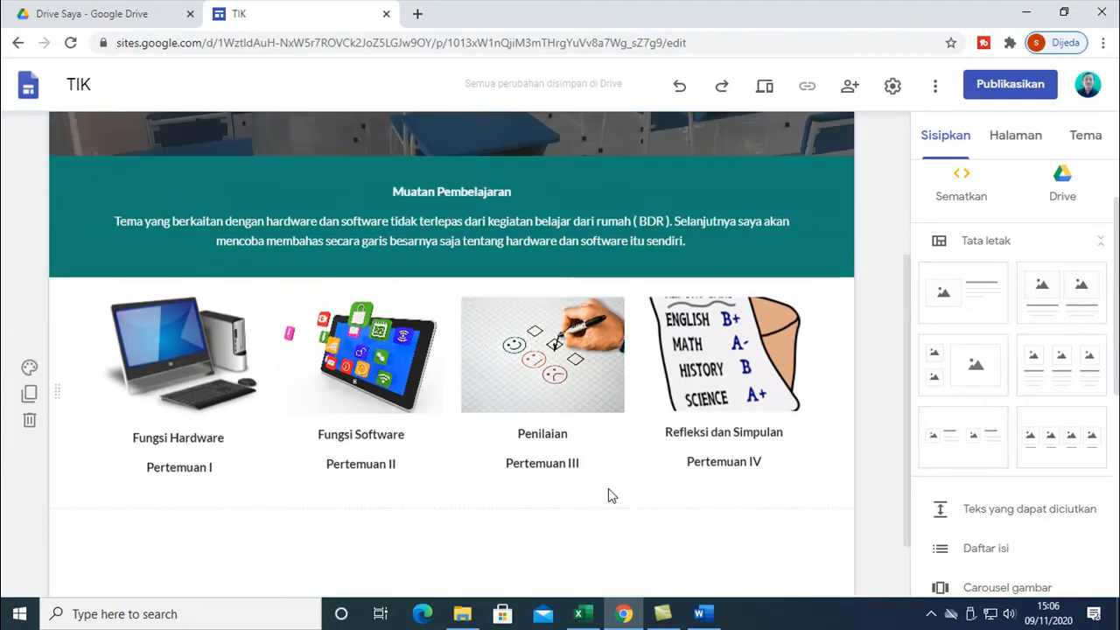
pyautogui.scroll(3, 716, 320)
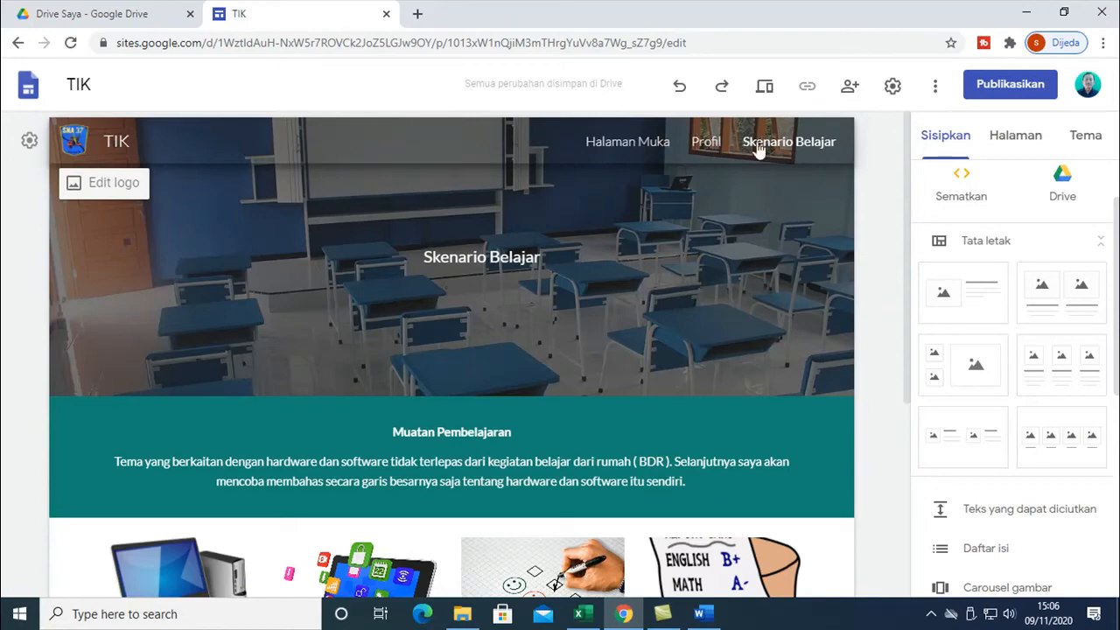
# - Switch to the WEBSITE document in Word and read through its outline for the title of the page following Skenario Belajar
pyautogui.click(699, 613)
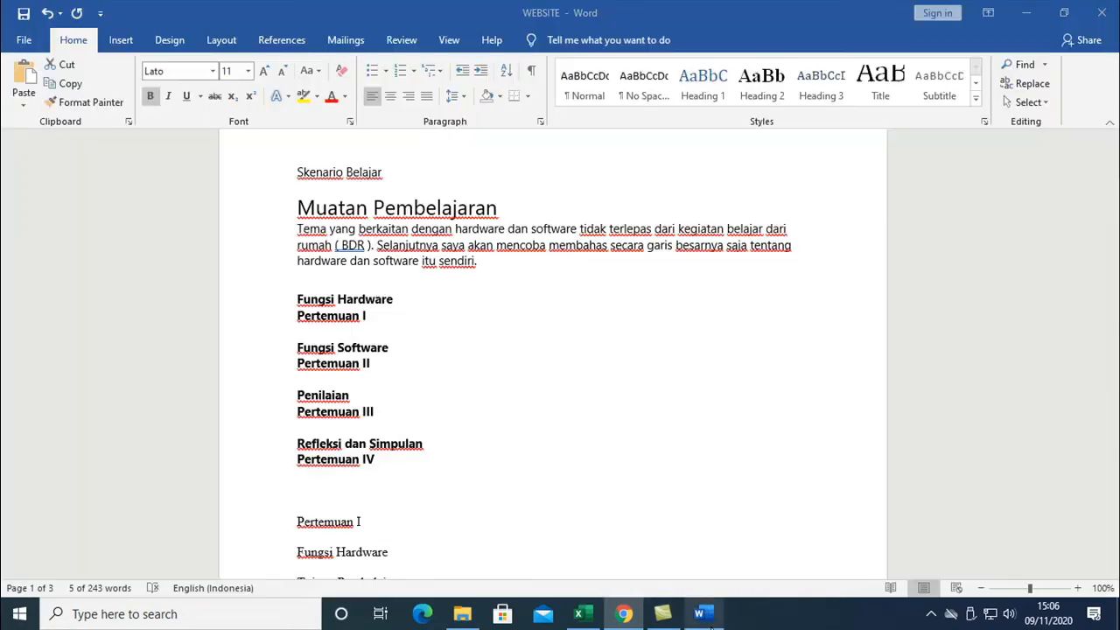
pyautogui.scroll(2, 565, 462)
pyautogui.scroll(-5, 569, 462)
pyautogui.scroll(-5, 568, 455)
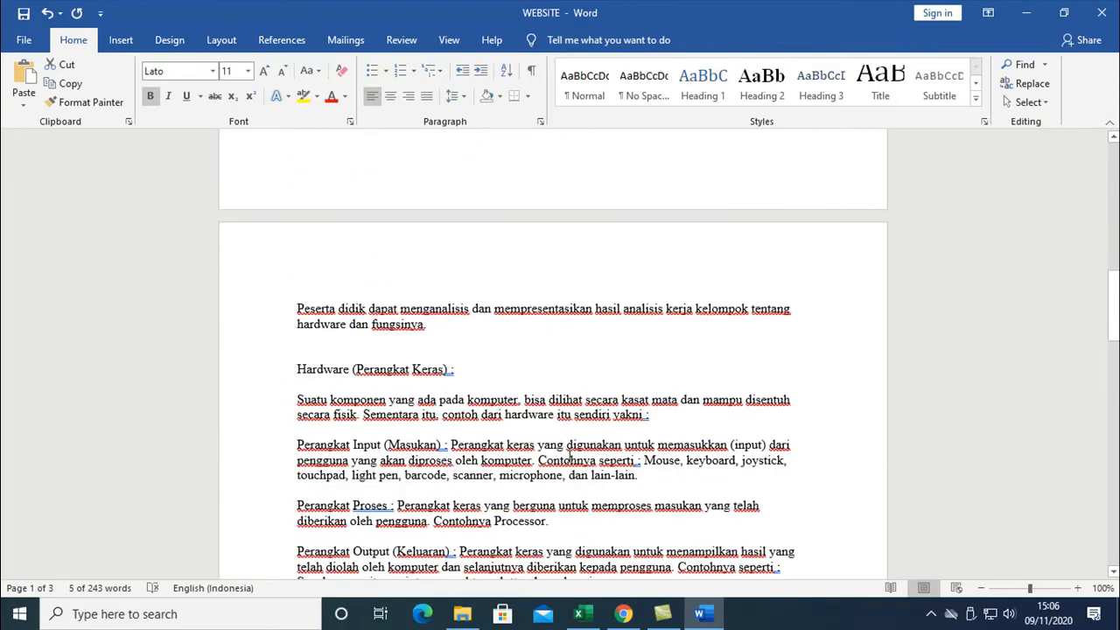
pyautogui.scroll(3, 573, 449)
pyautogui.scroll(3, 574, 449)
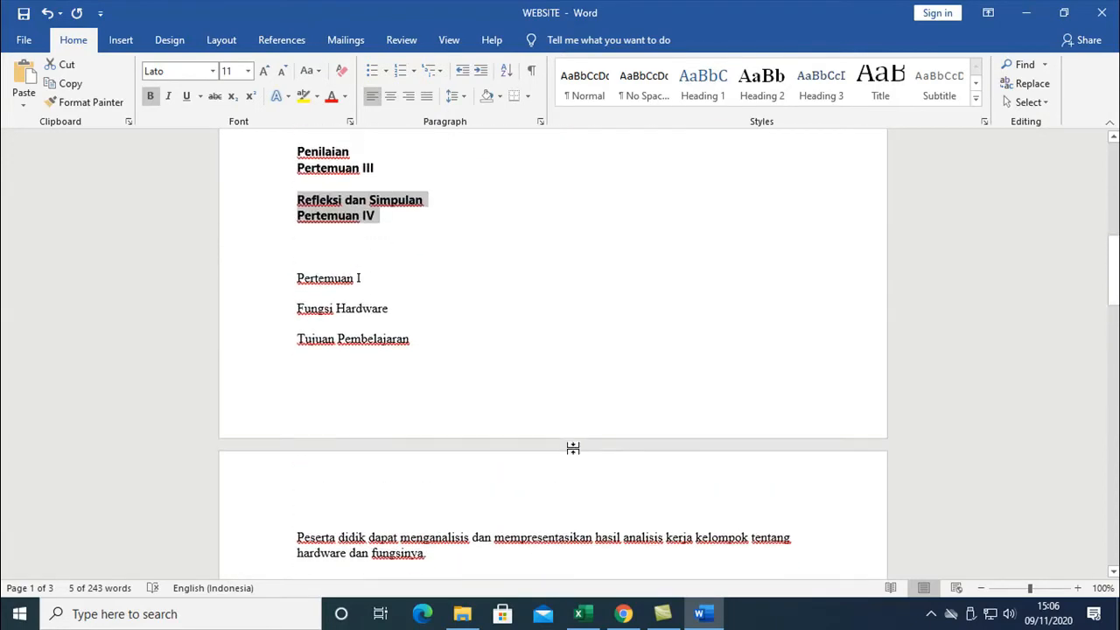
pyautogui.scroll(-15, 573, 448)
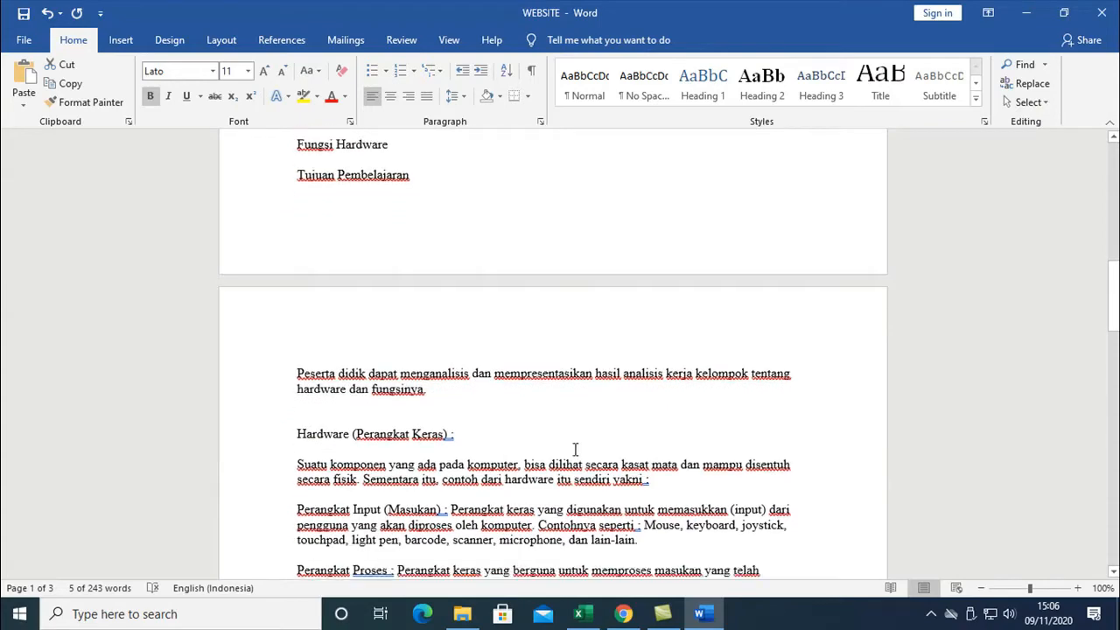
pyautogui.scroll(-9, 576, 450)
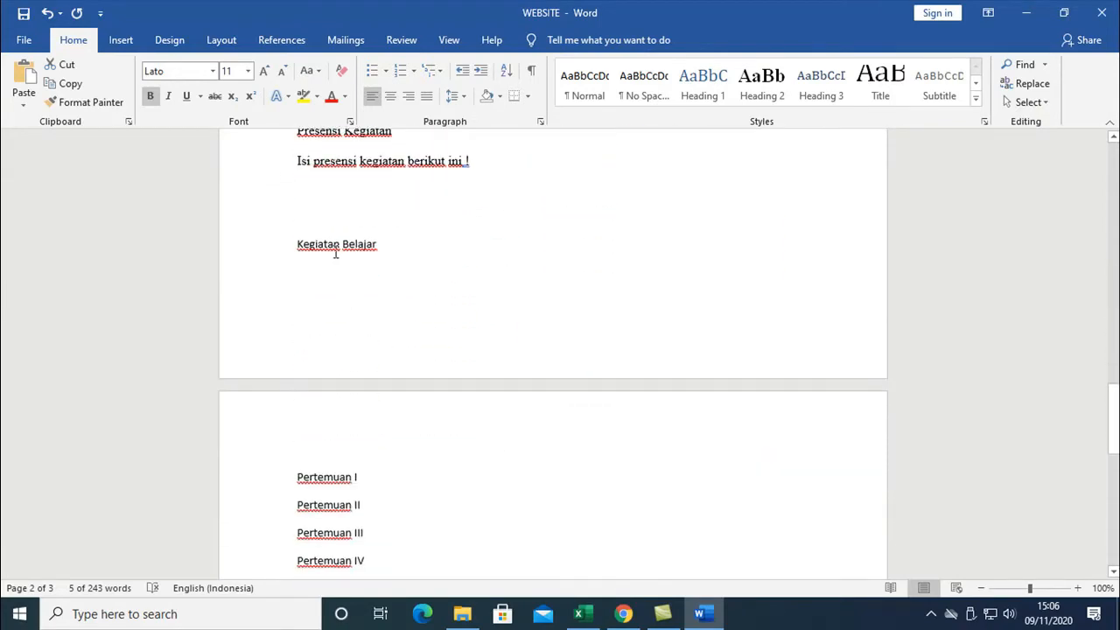
# - Switch back to the TIK site in Chrome and duplicate the Skenario Belajar page under the name Kegiatan Belajar
pyautogui.click(624, 614)
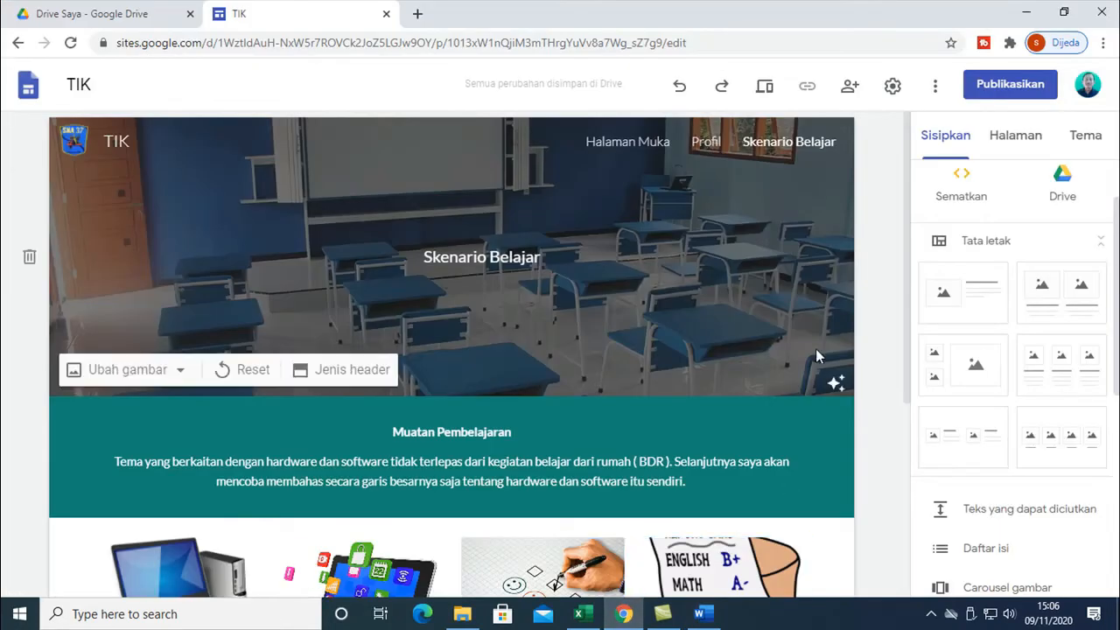
pyautogui.click(1017, 140)
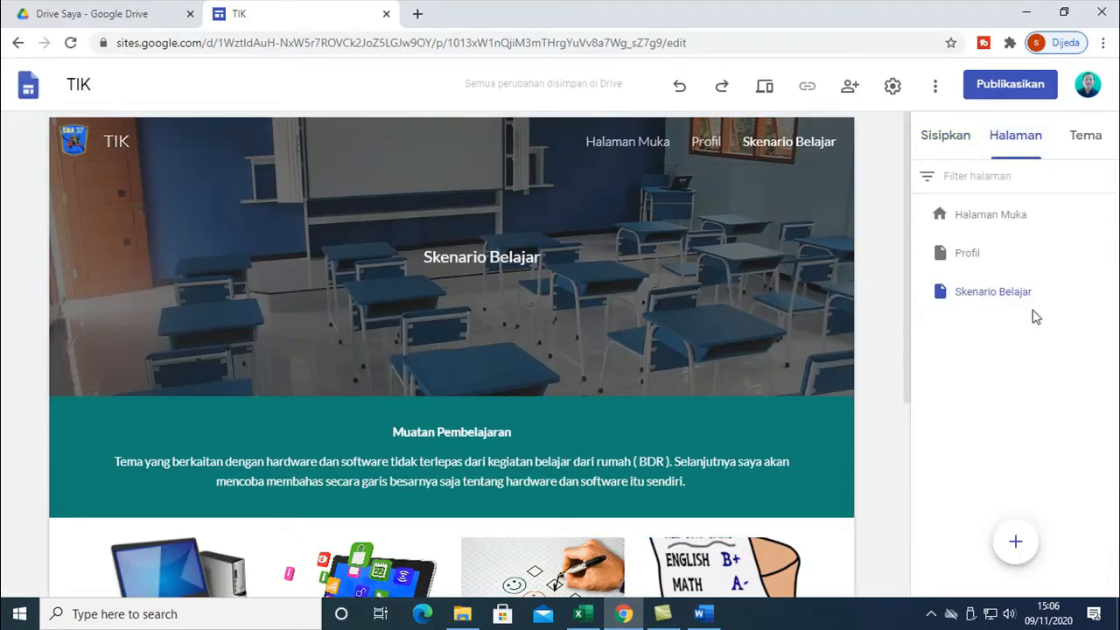
pyautogui.click(1108, 291)
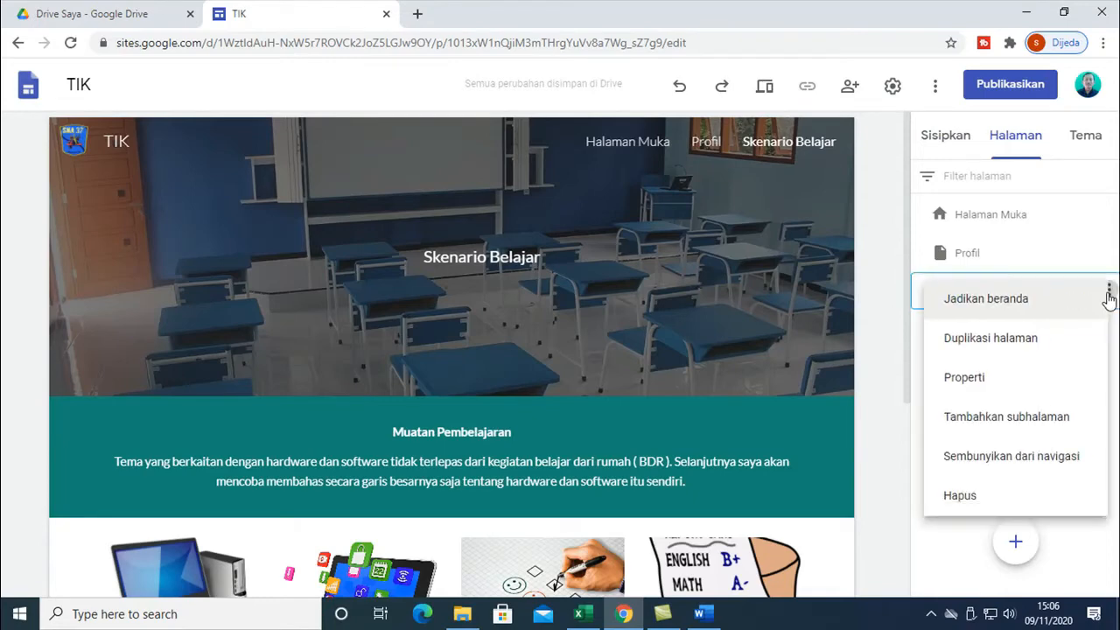
pyautogui.click(1054, 339)
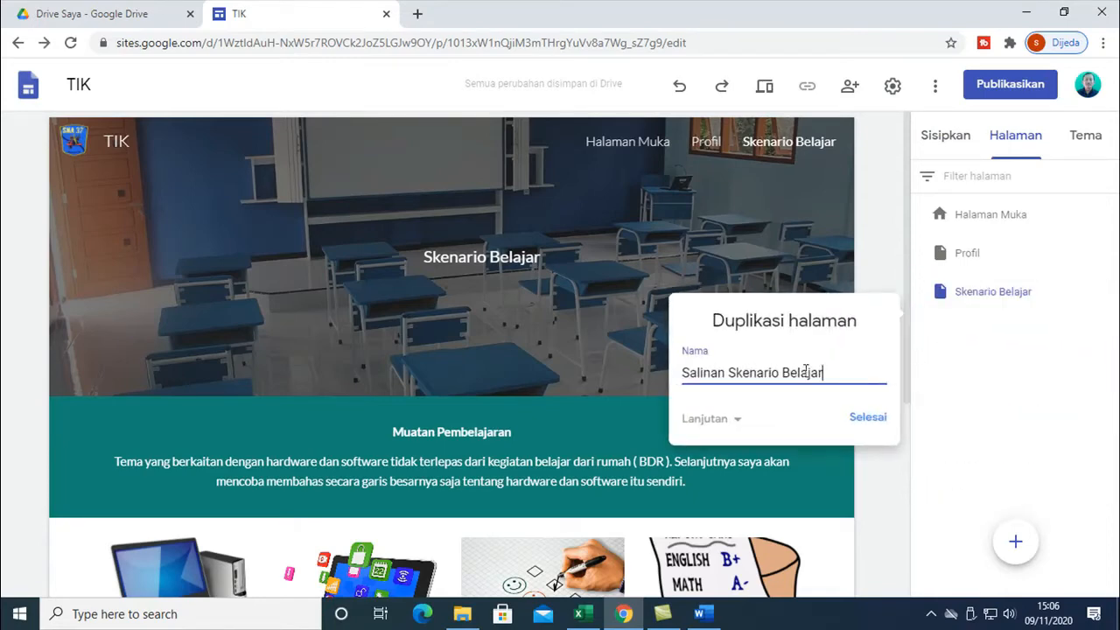
pyautogui.moveTo(826, 372); pyautogui.dragTo(639, 376)
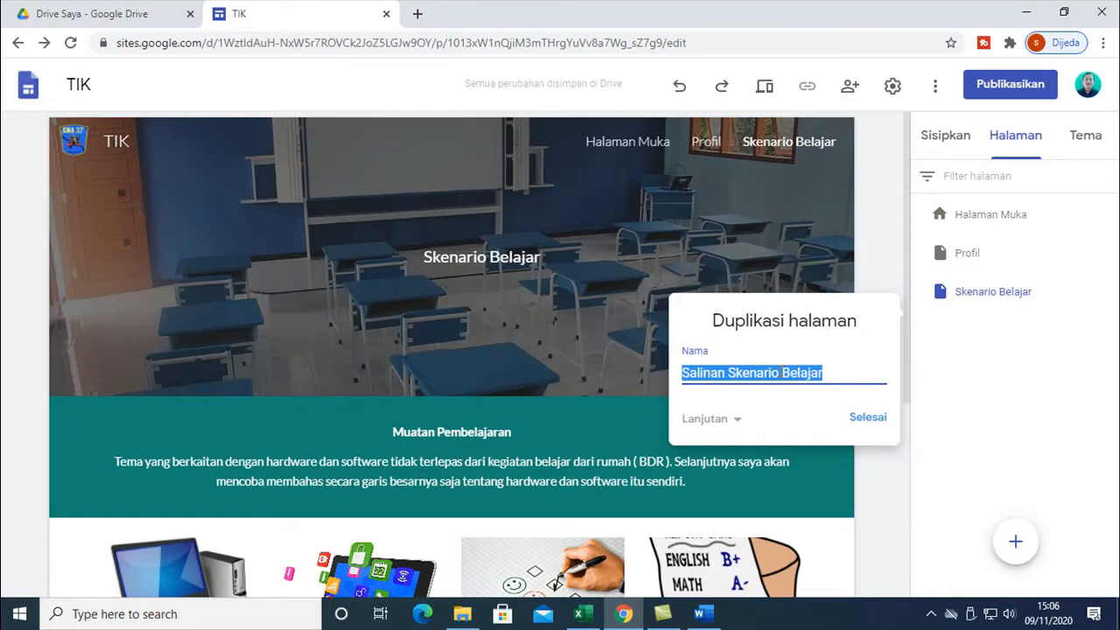
pyautogui.moveTo(780, 372); pyautogui.dragTo(636, 378)
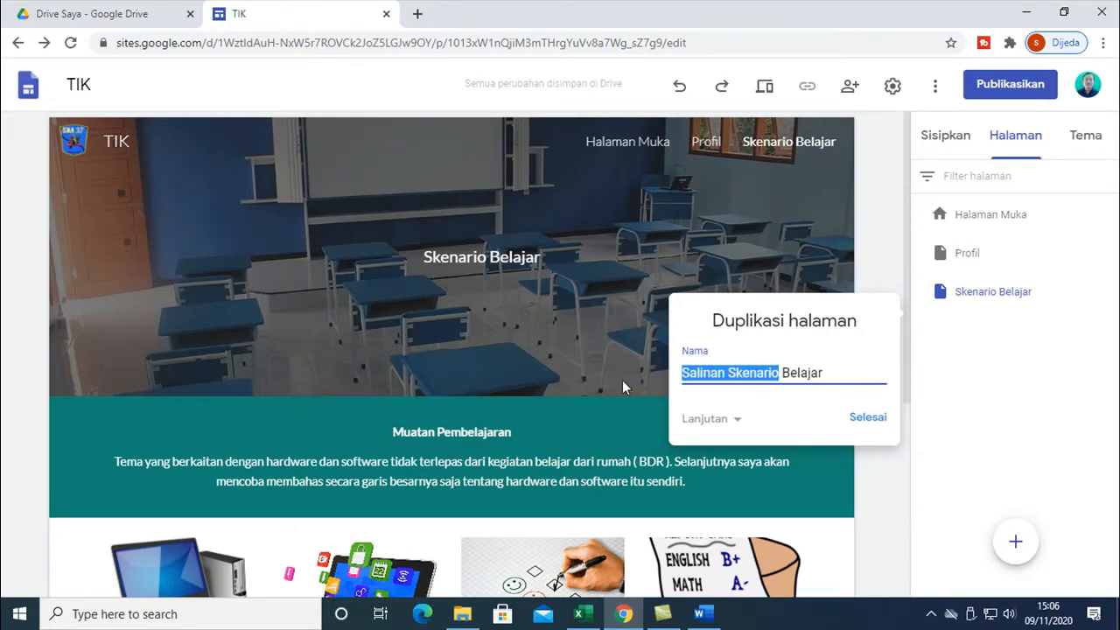
pyautogui.write('Kegiatan')
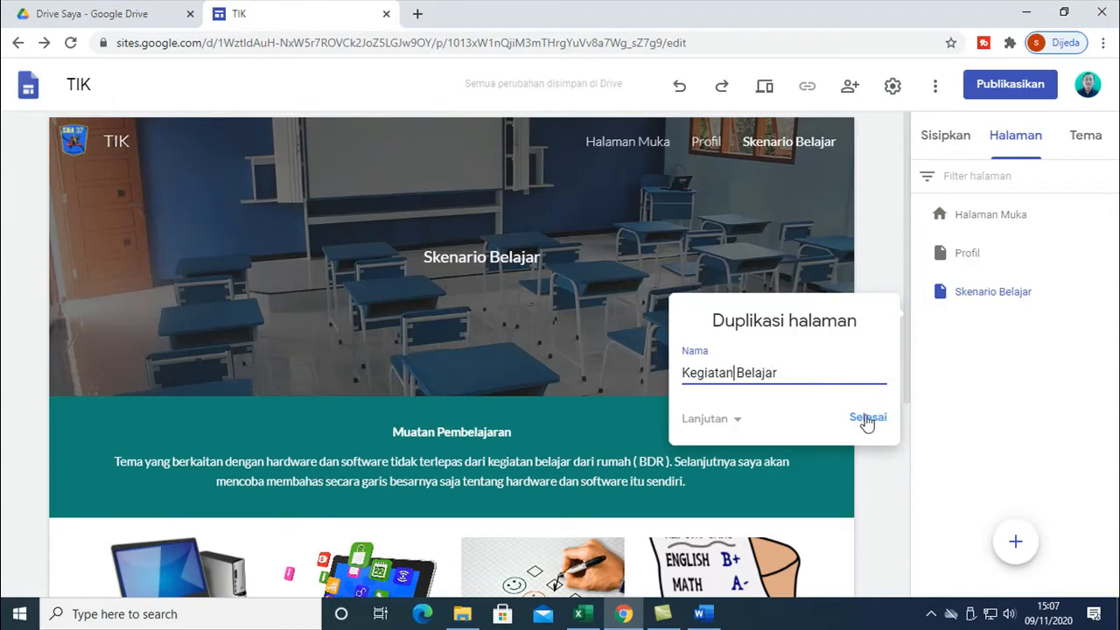
pyautogui.click(867, 419)
# - Change the header title on the duplicated page to Kegiatan Belajar and compare the page with Skenario Belajar
pyautogui.click(539, 257)
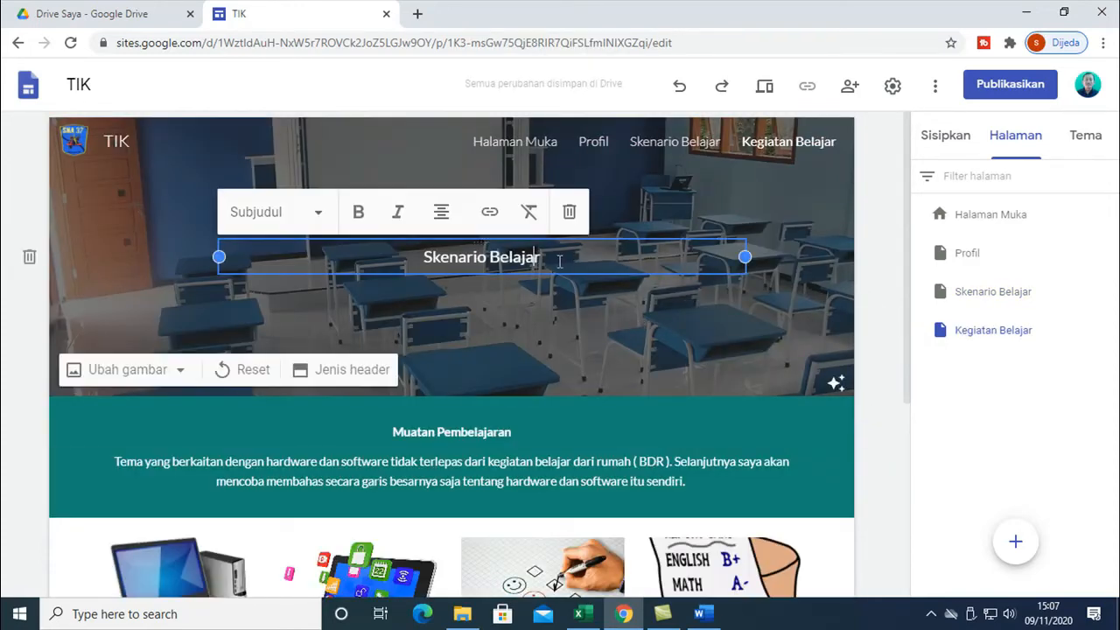
pyautogui.moveTo(488, 257); pyautogui.dragTo(411, 259)
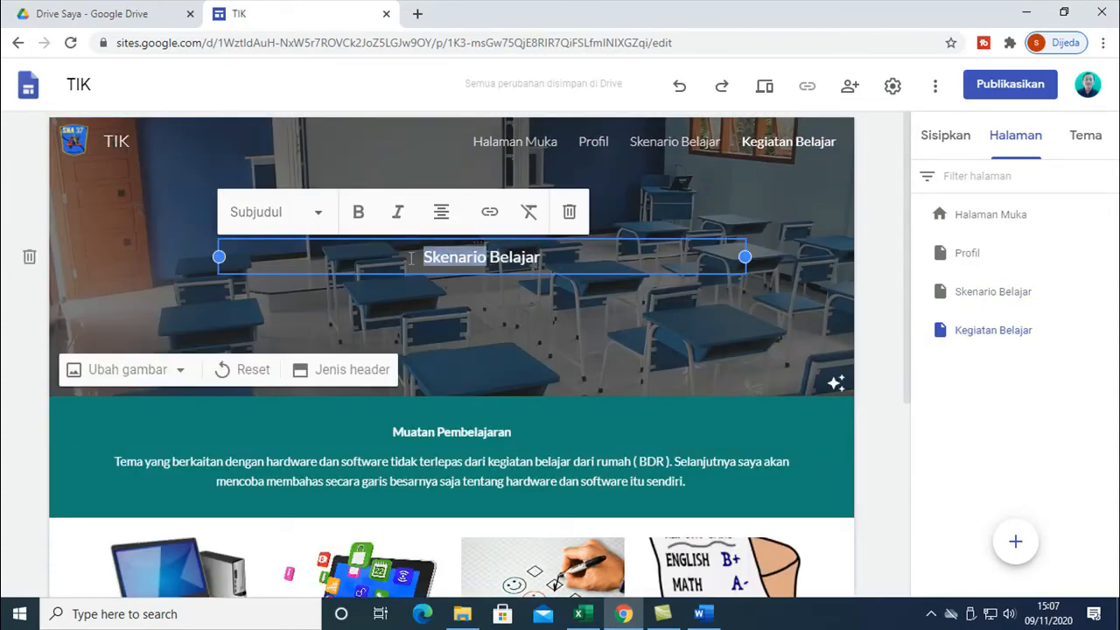
pyautogui.write('Kegiat')
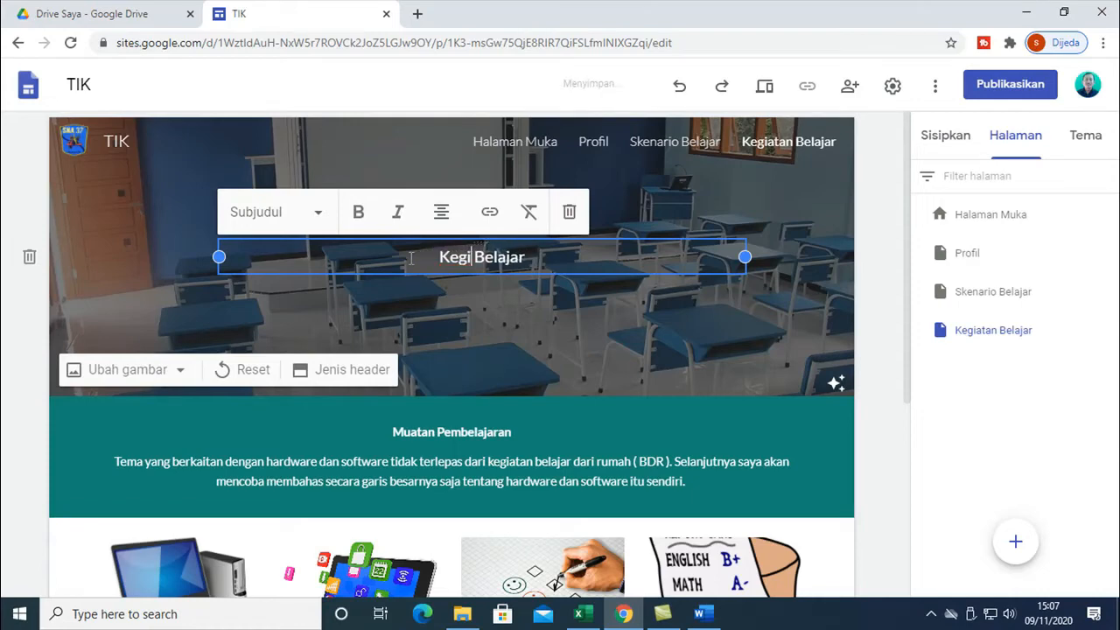
pyautogui.write('an')
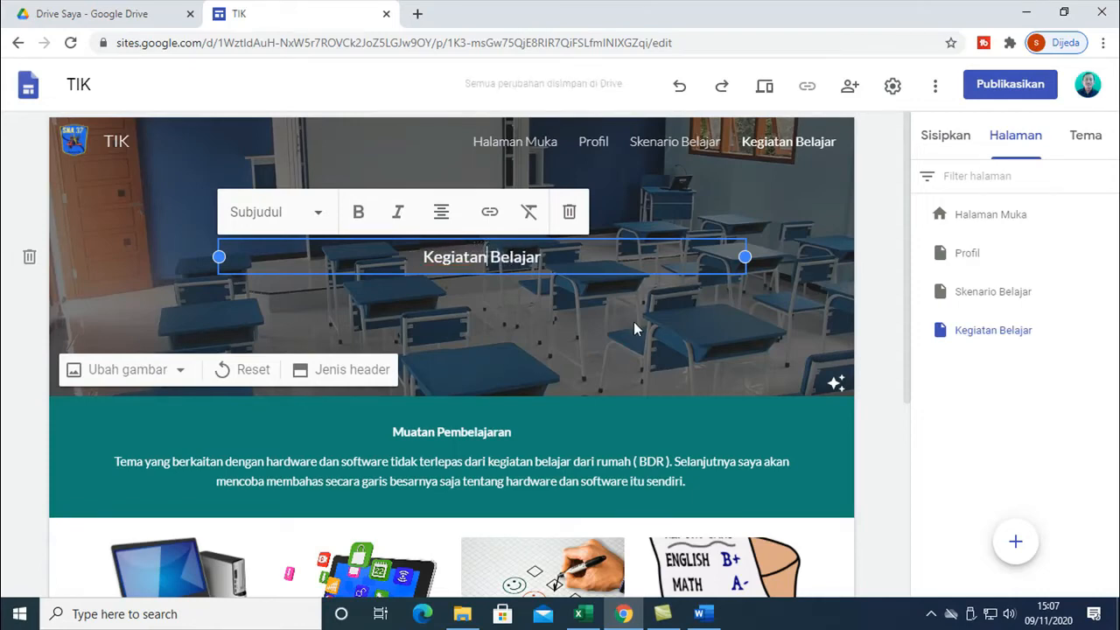
pyautogui.click(634, 320)
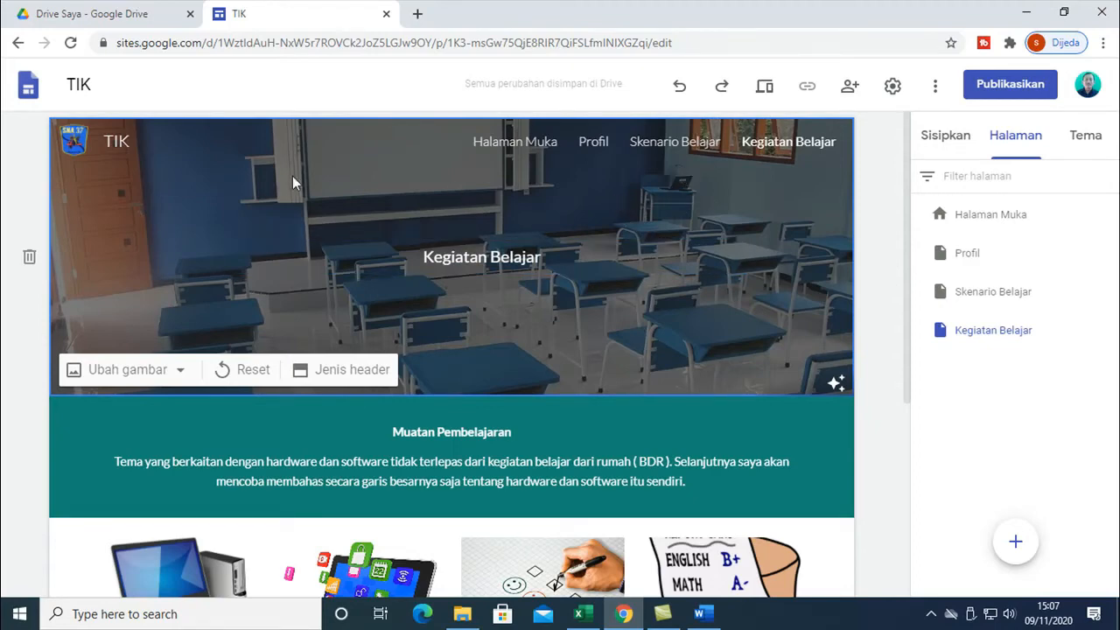
pyautogui.click(647, 144)
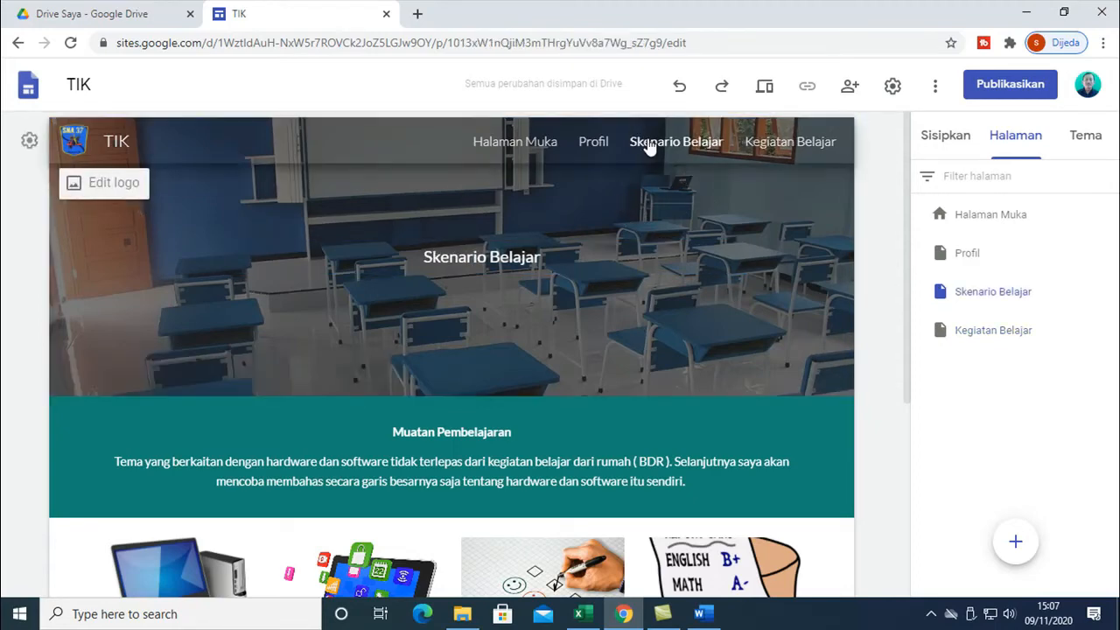
pyautogui.click(782, 145)
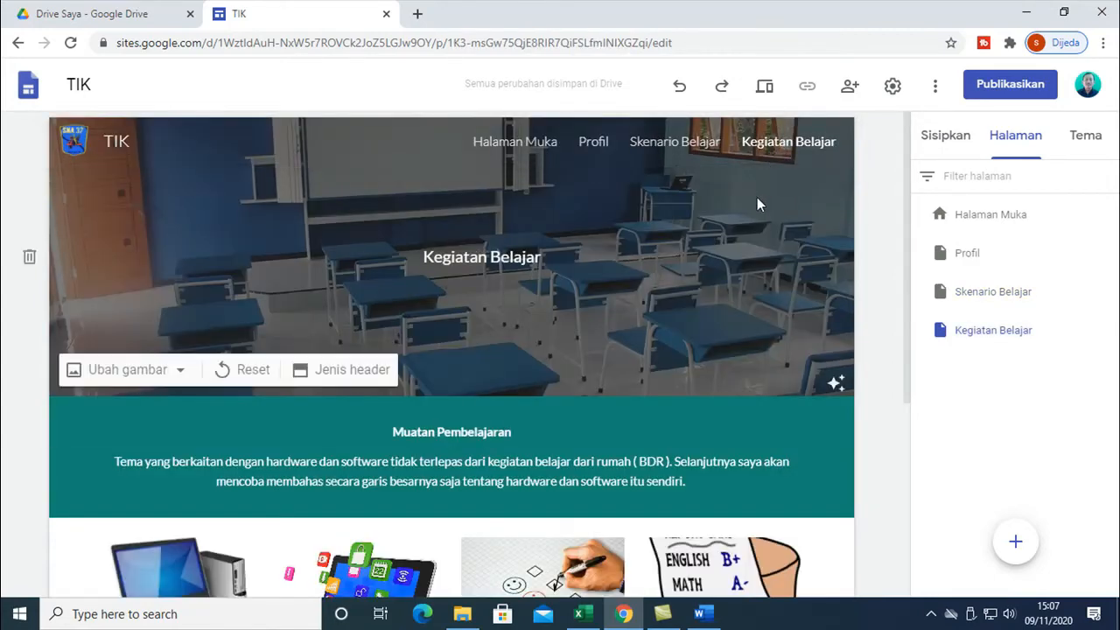
# - Start replacing the Kegiatan Belajar header picture and search Google images for "kbm"
pyautogui.click(182, 371)
pyautogui.click(153, 464)
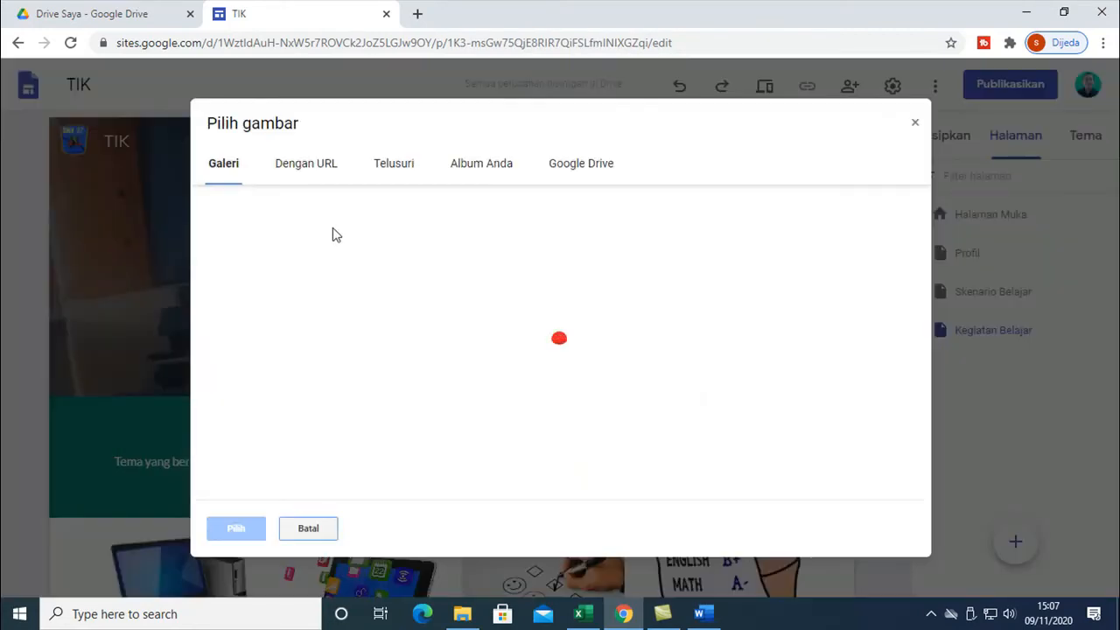
pyautogui.click(392, 169)
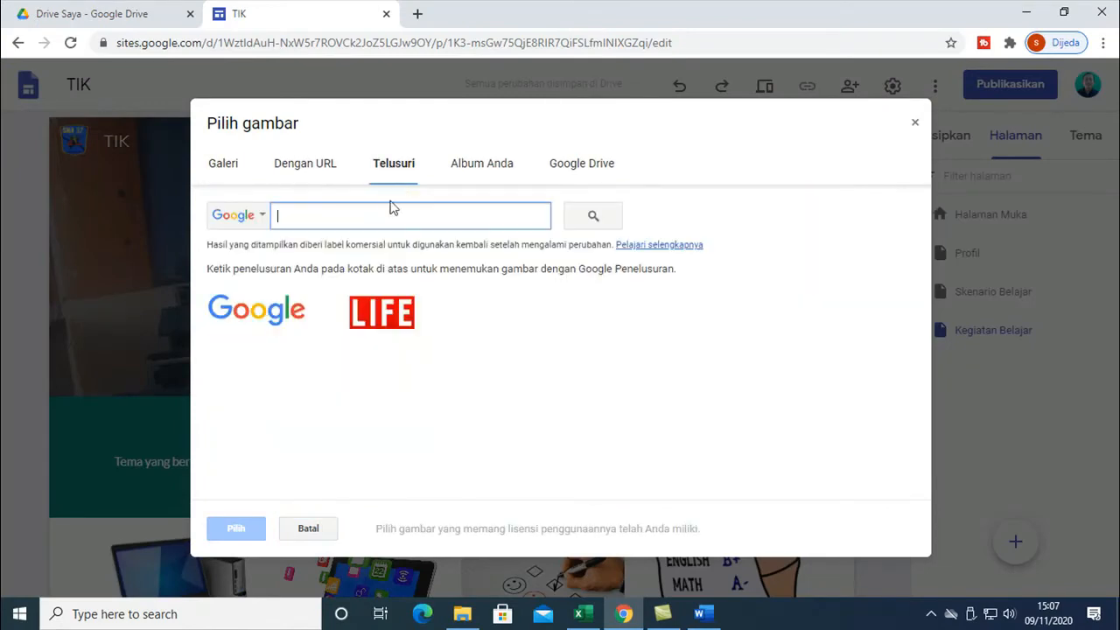
pyautogui.write('kbm')
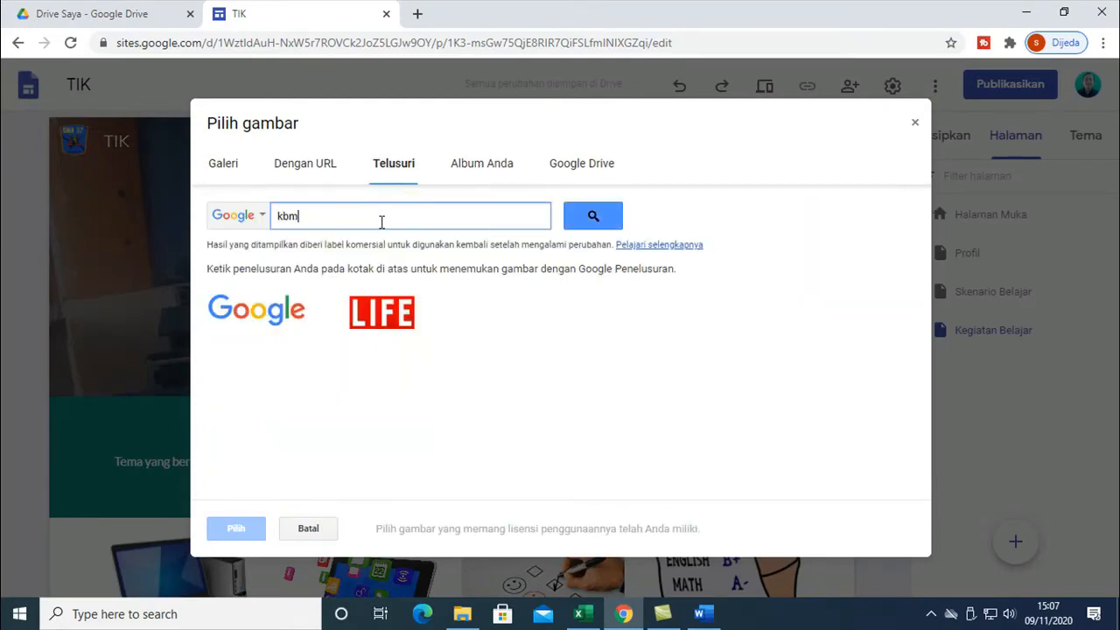
pyautogui.press('Return')
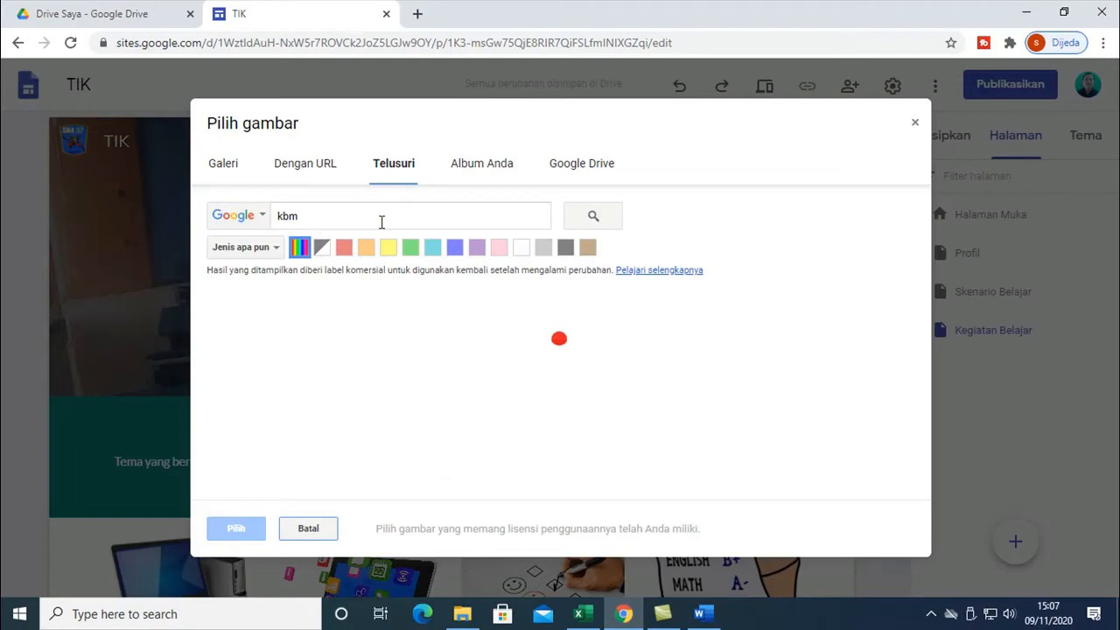
# - Search Google images for "kegiatan belajar" instead and look through the pictures for a header image
pyautogui.moveTo(333, 219); pyautogui.dragTo(221, 221)
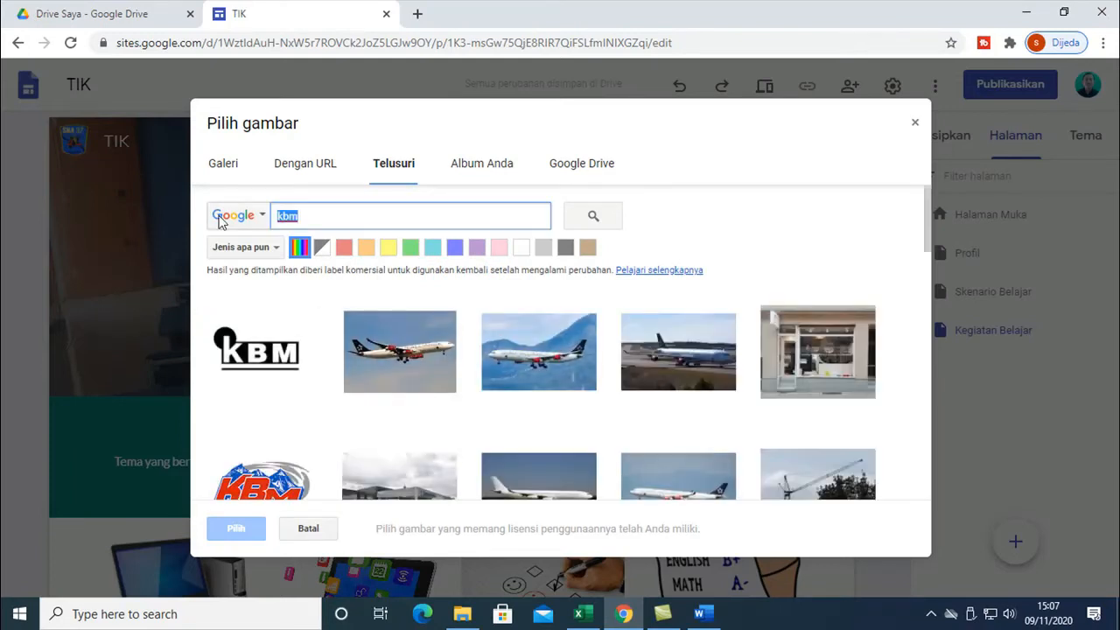
pyautogui.write('kegiatan bela')
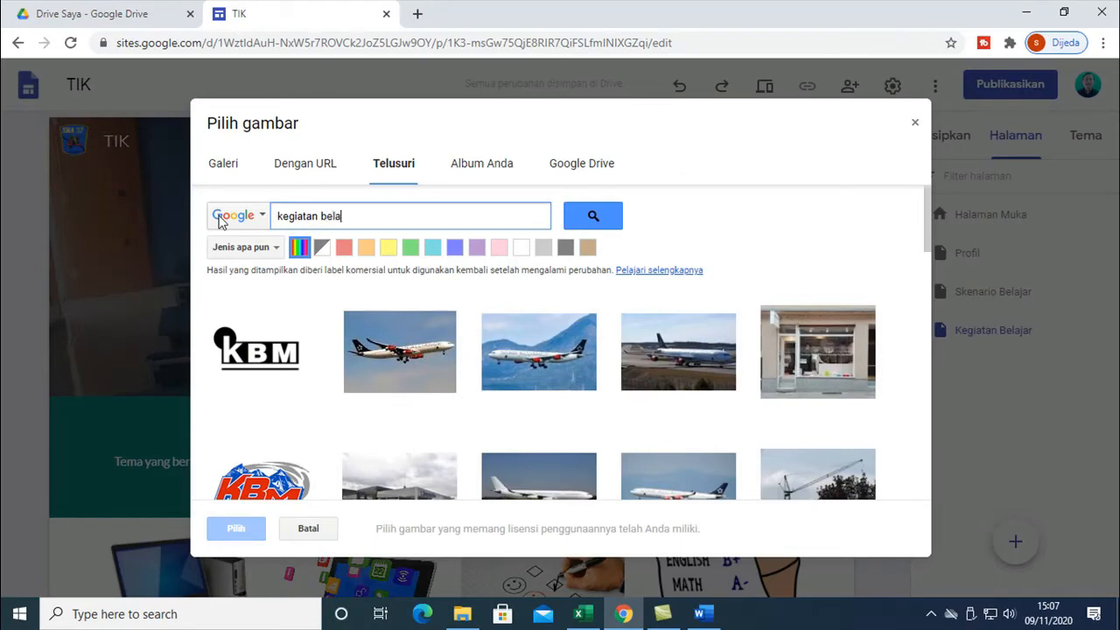
pyautogui.write('jar')
pyautogui.press('Return')
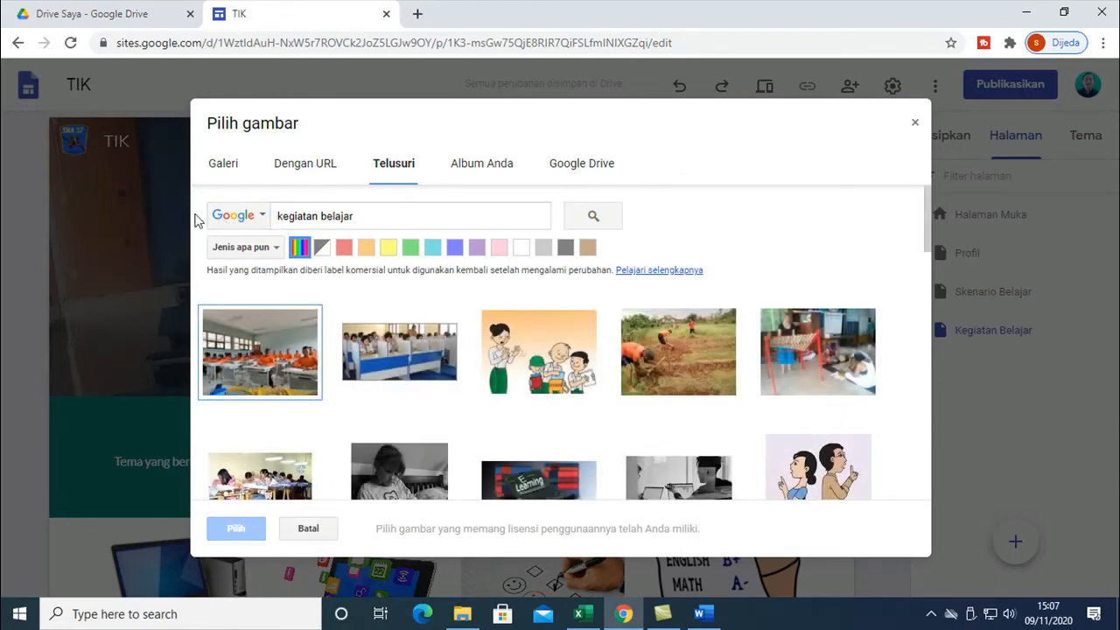
pyautogui.scroll(-1, 385, 307)
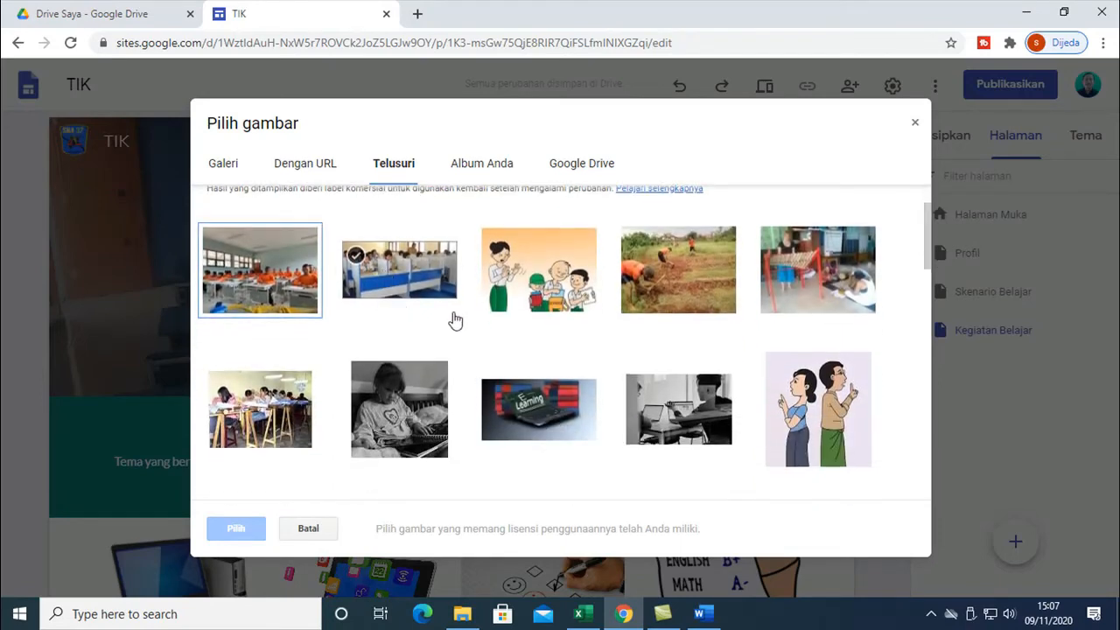
# - Look through the "kegiatan belajar" image results and select the photo of students using laptops in a classroom
pyautogui.scroll(-2, 429, 315)
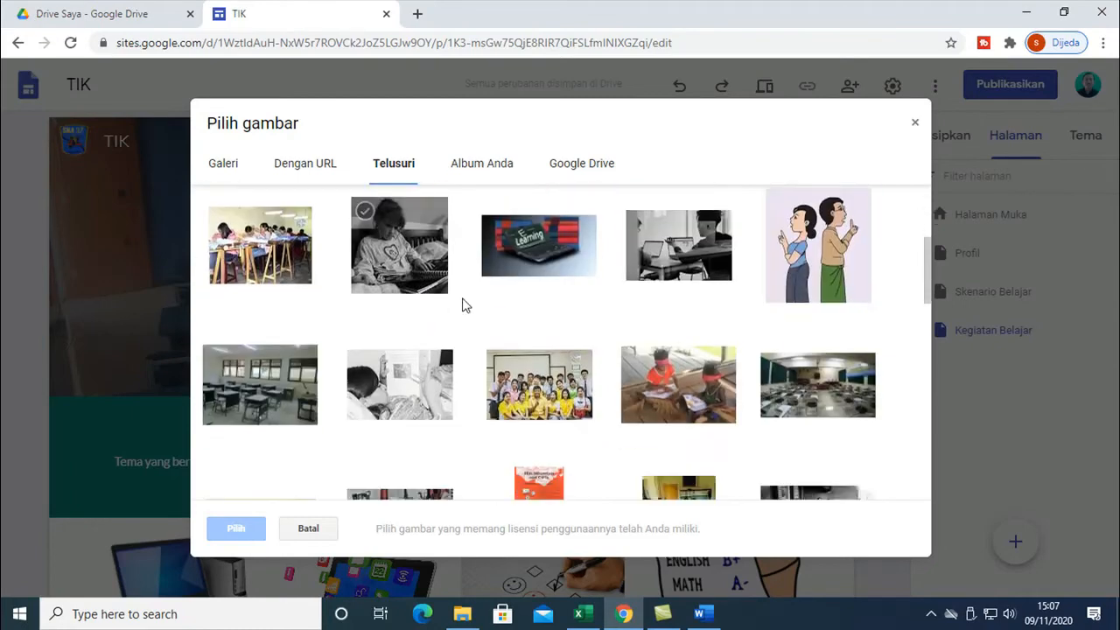
pyautogui.scroll(-1, 455, 306)
pyautogui.scroll(-1, 447, 307)
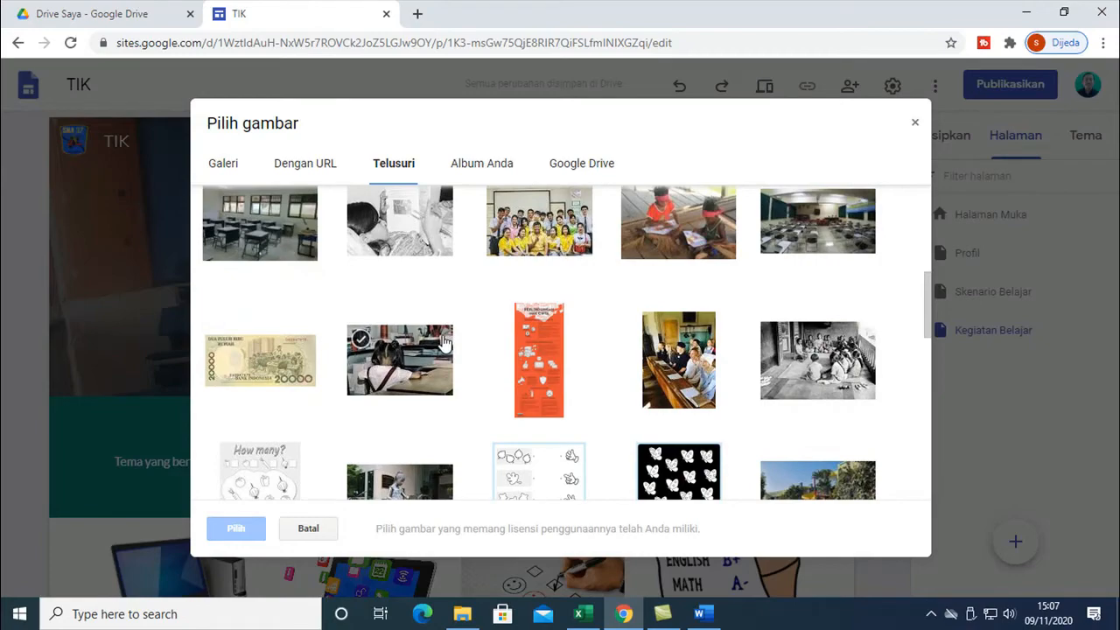
pyautogui.scroll(-2, 459, 332)
pyautogui.scroll(-3, 460, 342)
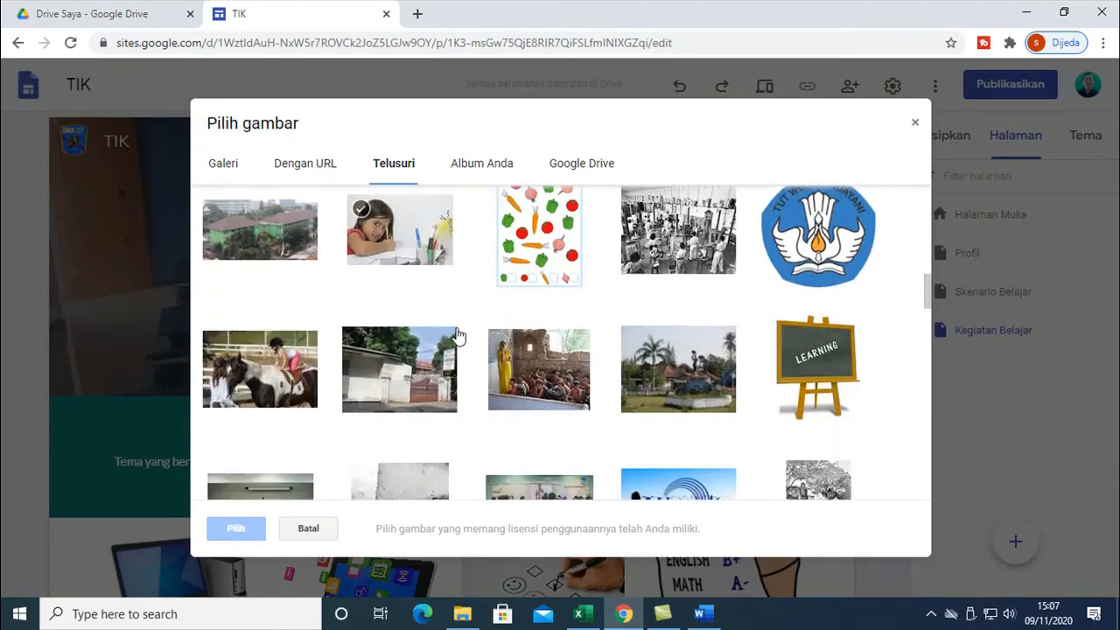
pyautogui.scroll(-3, 457, 335)
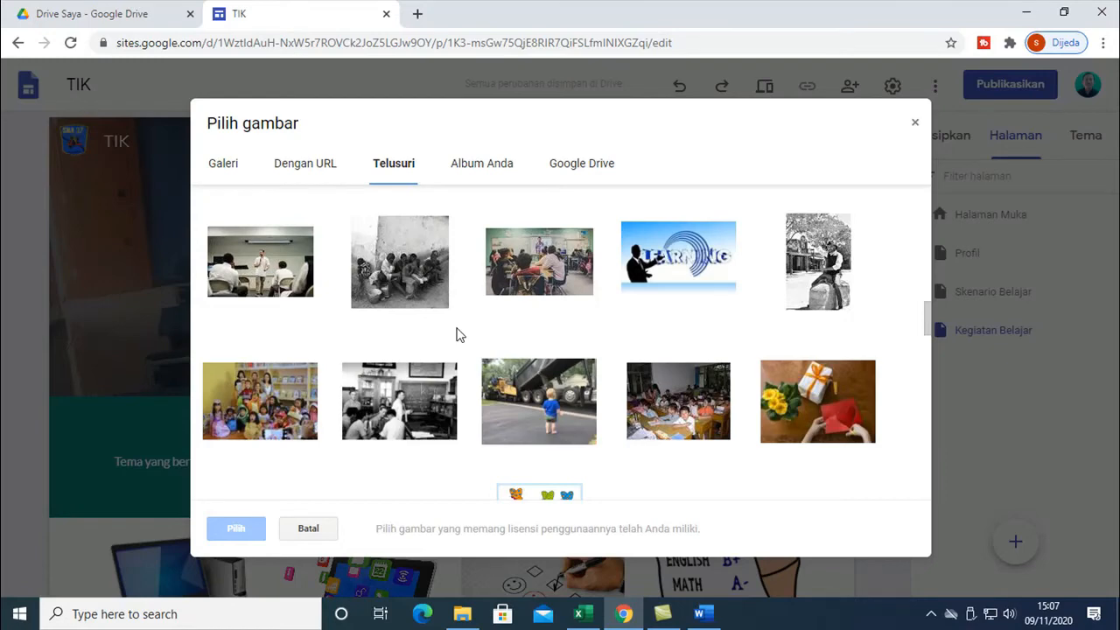
pyautogui.scroll(-5, 458, 336)
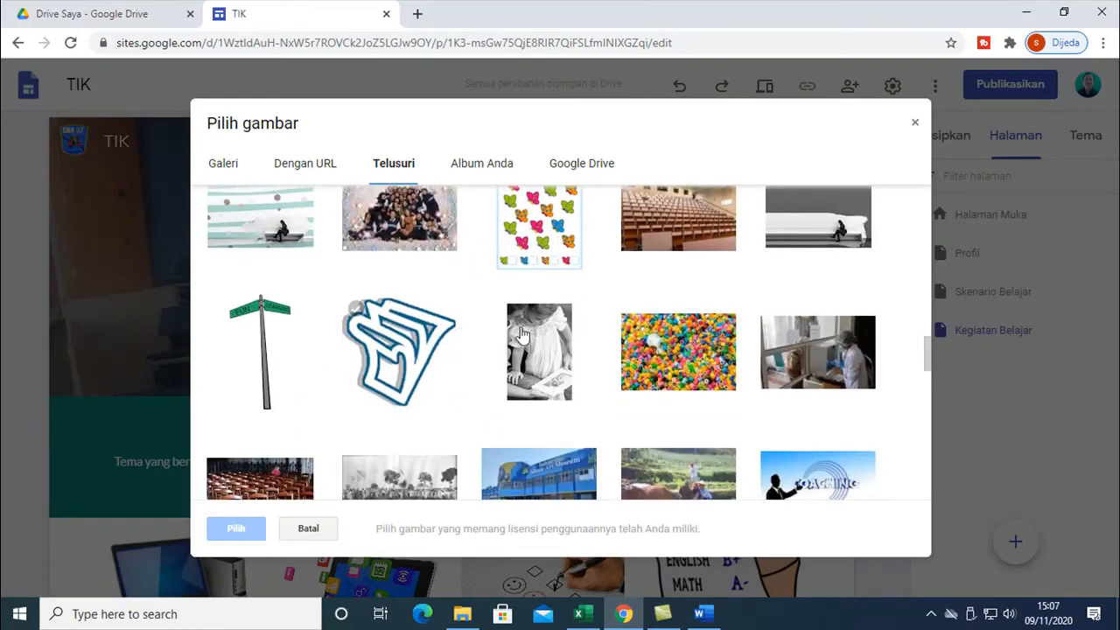
pyautogui.scroll(-3, 521, 334)
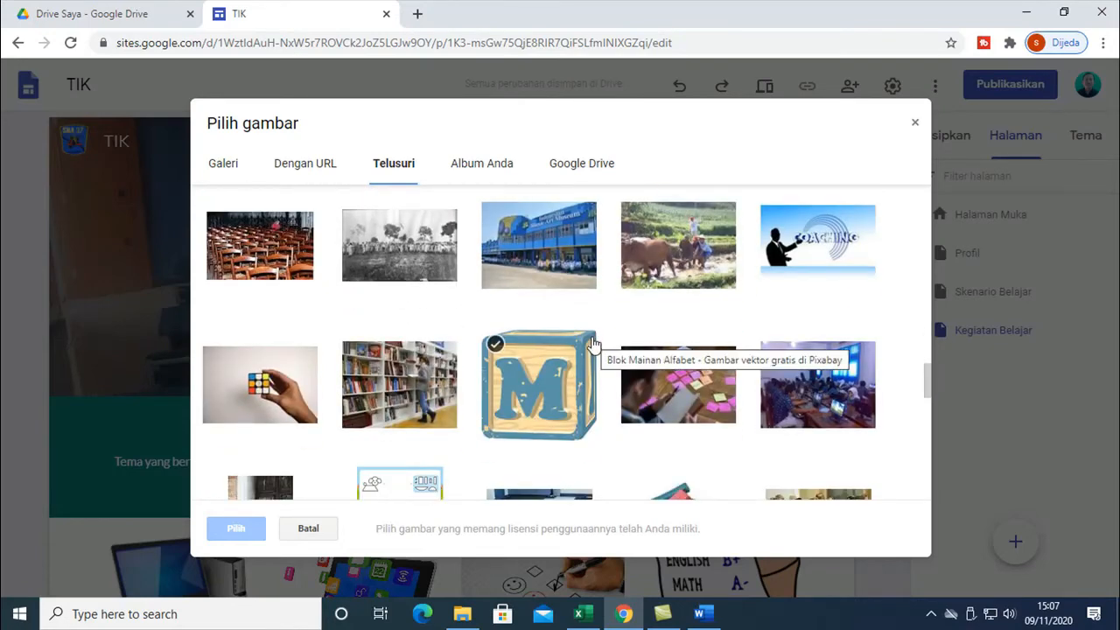
pyautogui.scroll(-2, 592, 344)
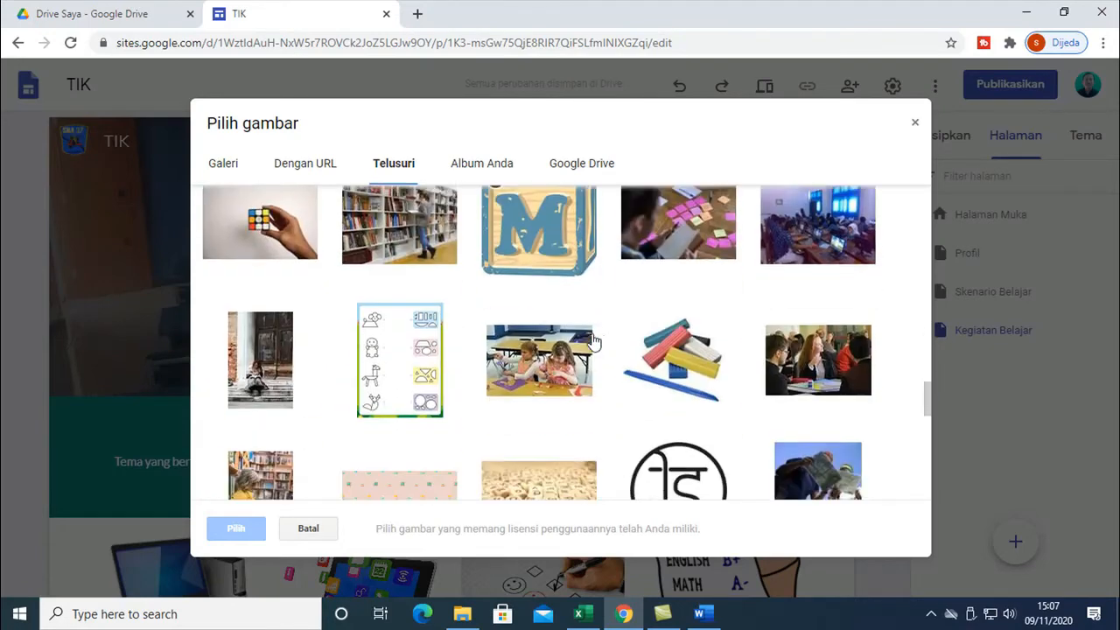
pyautogui.click(809, 259)
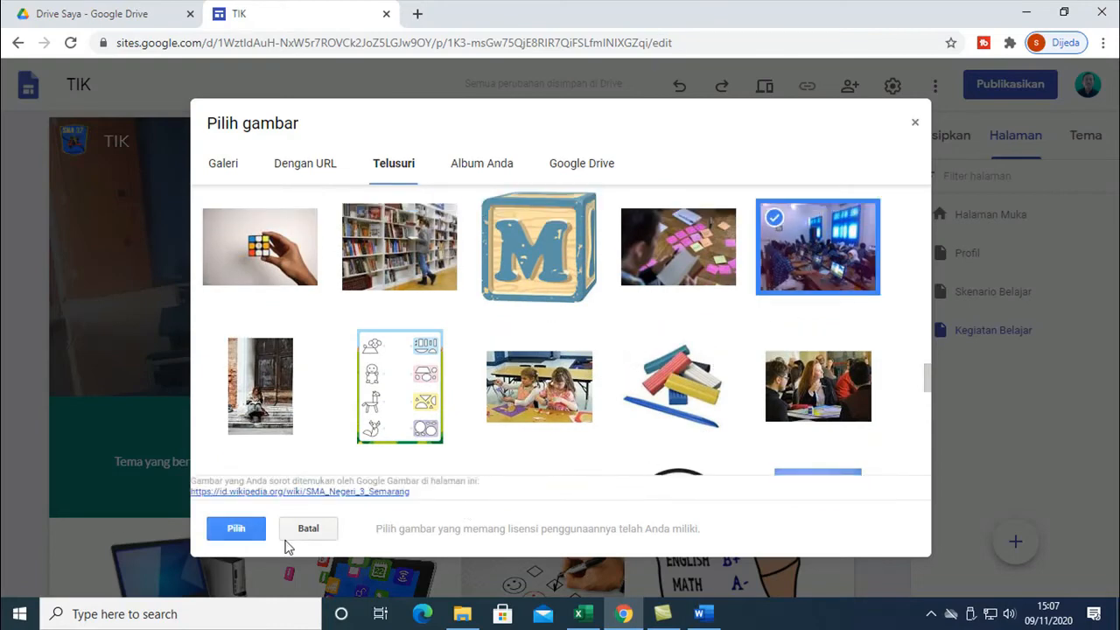
# - Examine the rest of the "kegiatan belajar" results and recheck the earlier ones for a better header picture
pyautogui.scroll(-2, 706, 359)
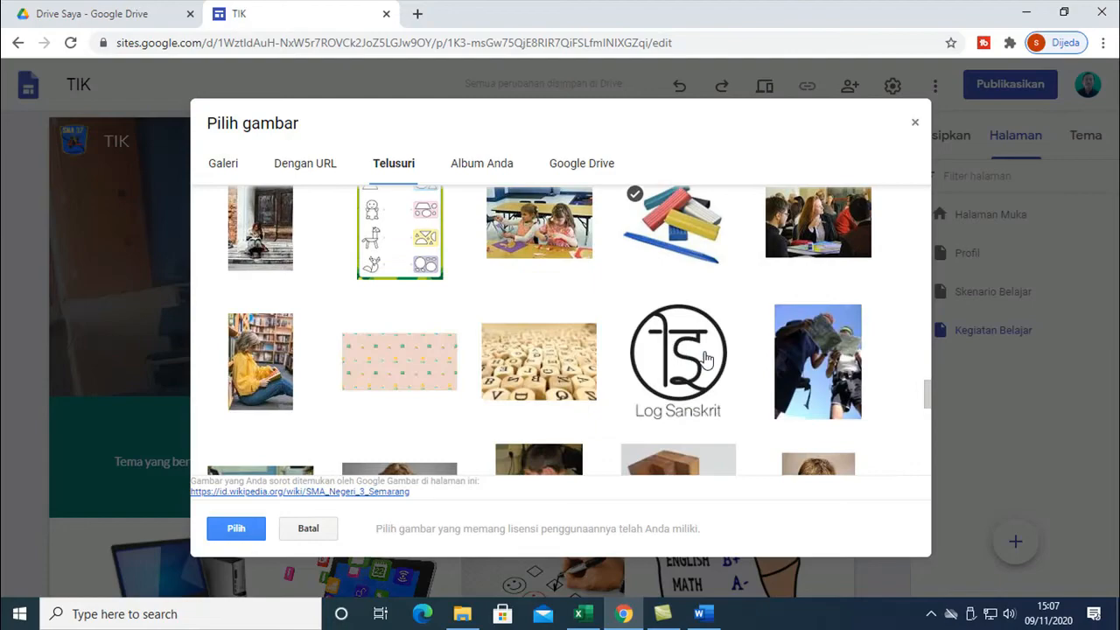
pyautogui.scroll(-2, 707, 355)
pyautogui.scroll(-3, 706, 355)
pyautogui.scroll(2, 706, 354)
pyautogui.scroll(10, 706, 354)
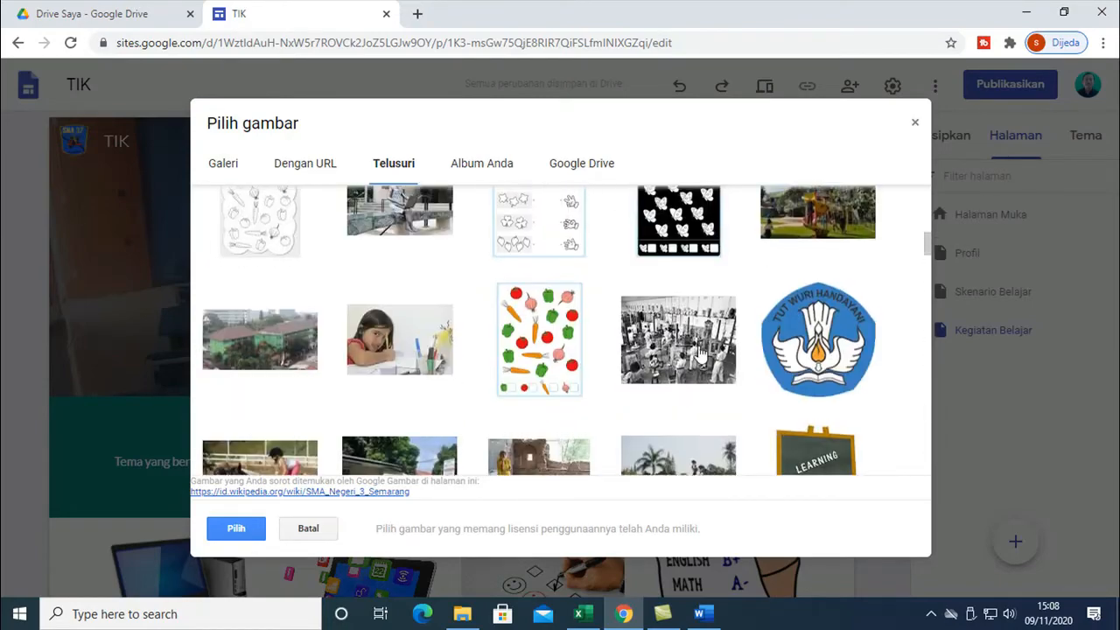
pyautogui.scroll(5, 700, 352)
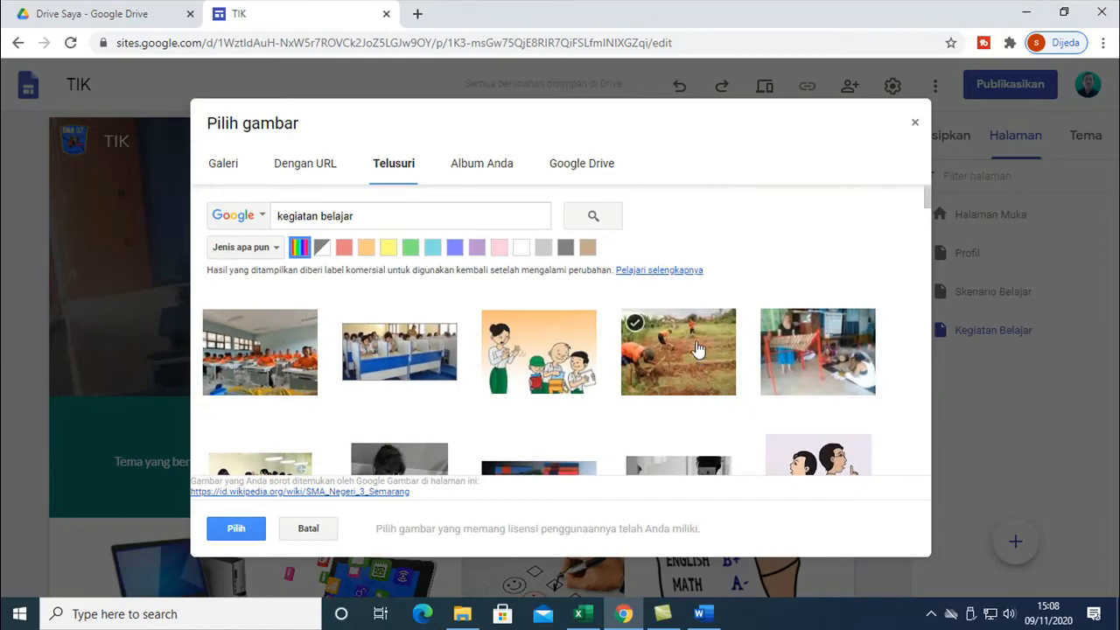
pyautogui.scroll(-1, 458, 367)
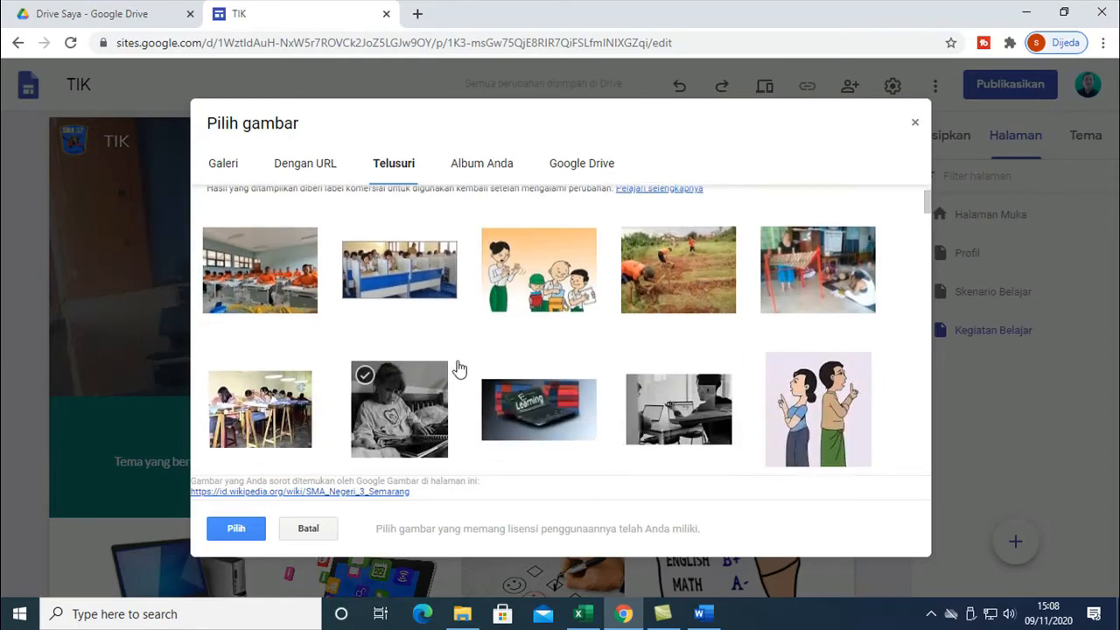
pyautogui.scroll(-2, 460, 368)
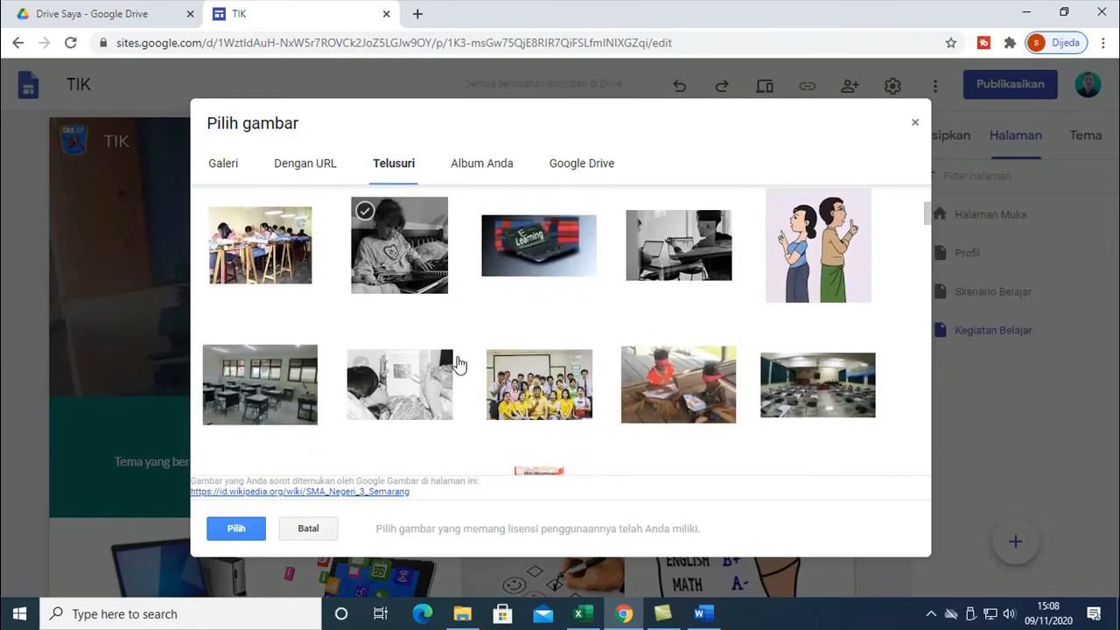
pyautogui.scroll(2, 433, 289)
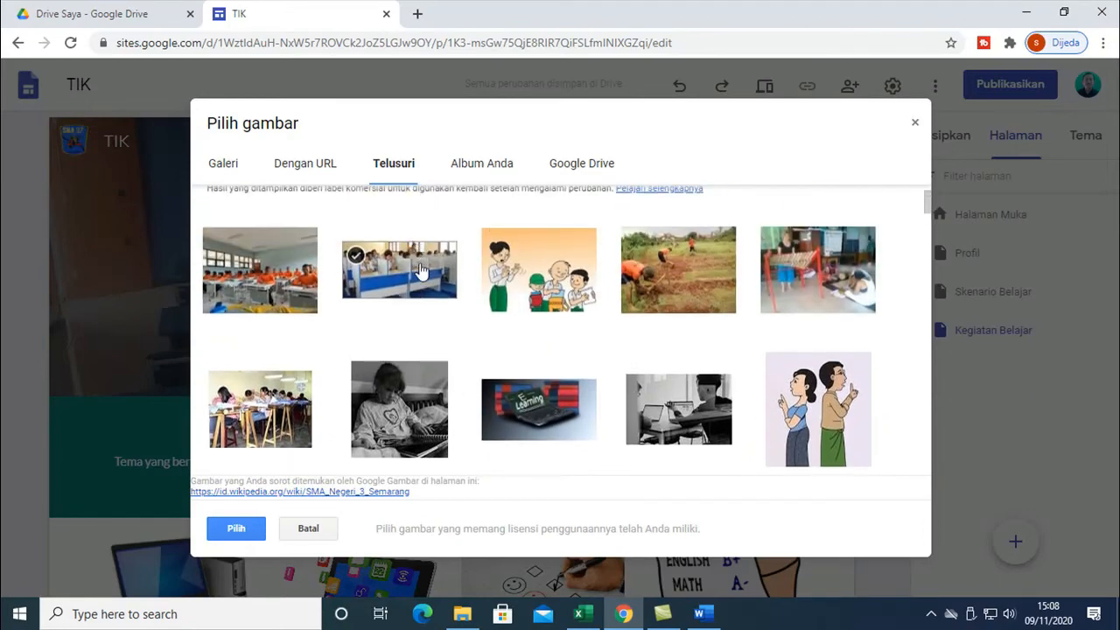
pyautogui.scroll(-2, 408, 283)
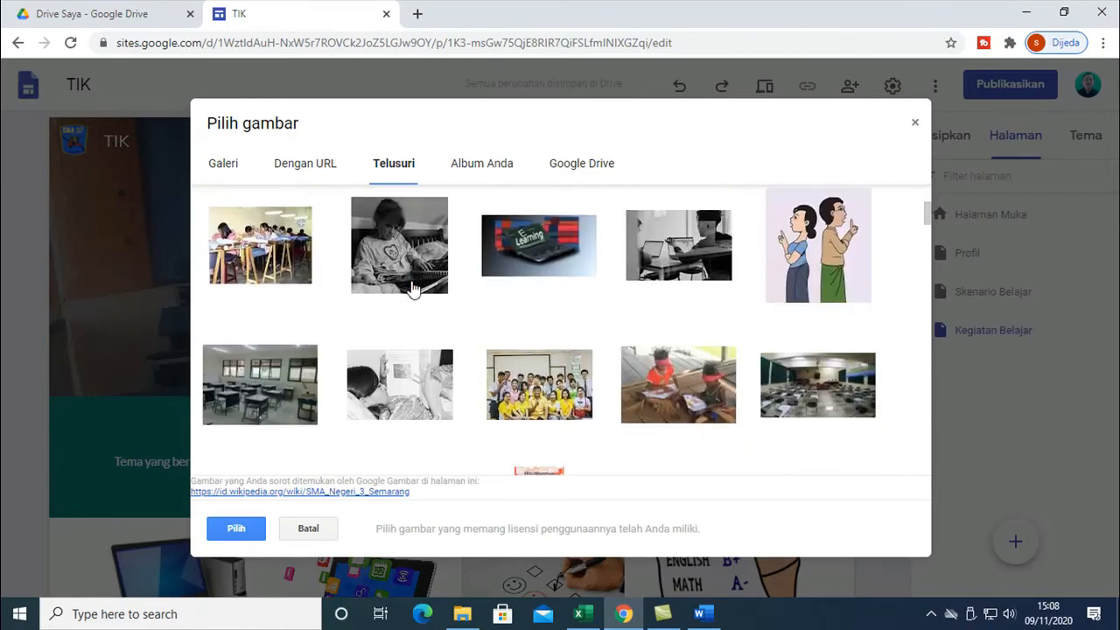
pyautogui.scroll(-2, 413, 289)
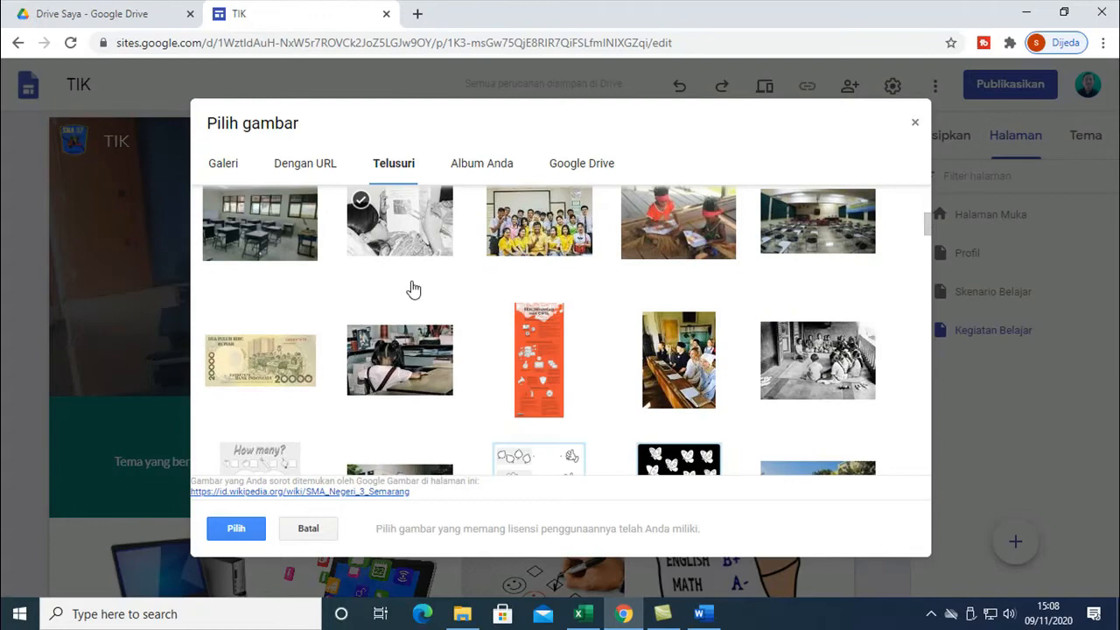
pyautogui.scroll(-2, 738, 345)
pyautogui.scroll(-2, 739, 347)
pyautogui.scroll(-1, 740, 341)
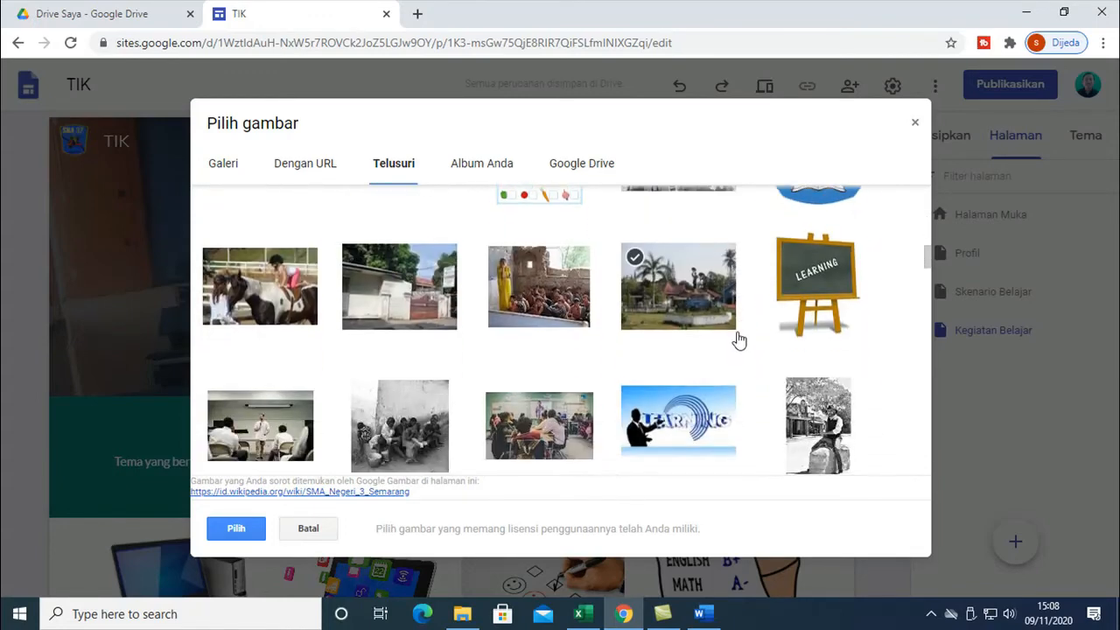
pyautogui.scroll(-4, 738, 339)
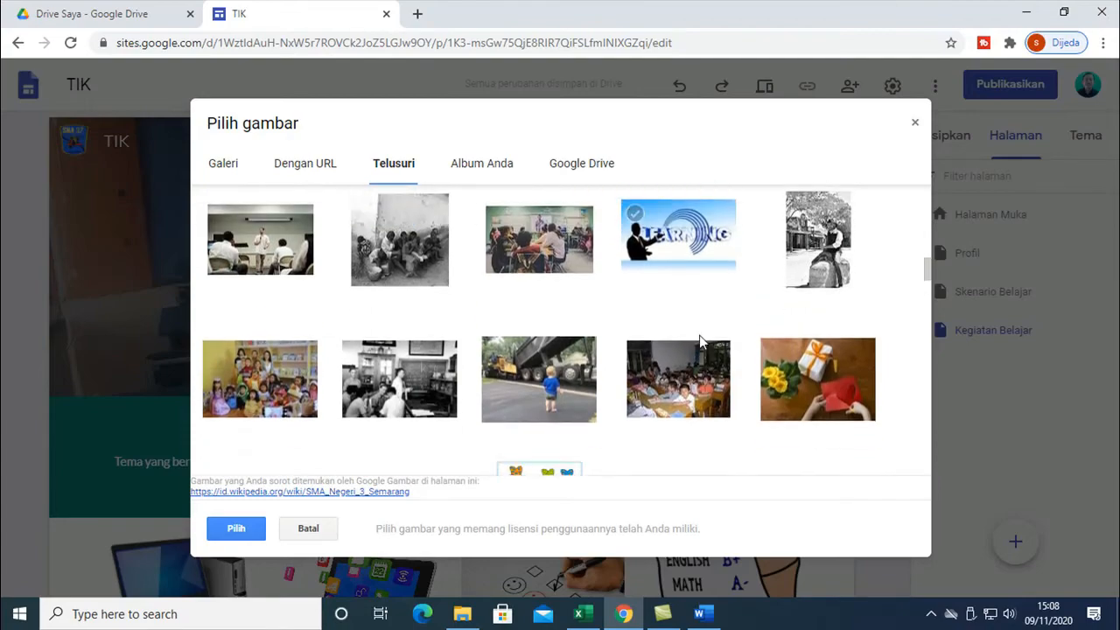
pyautogui.scroll(-5, 717, 330)
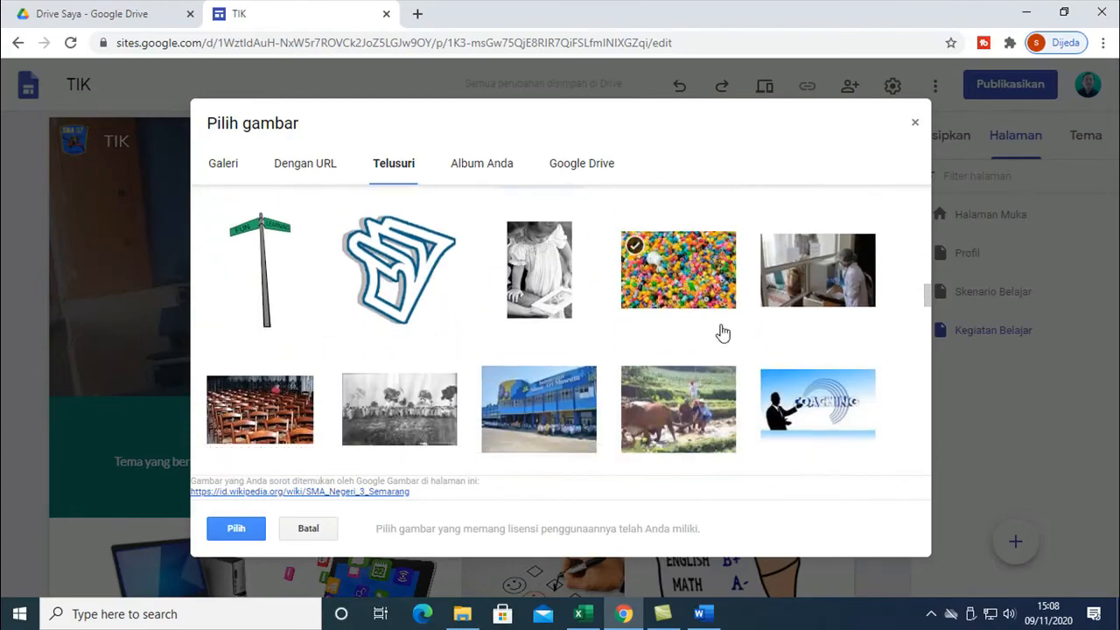
pyautogui.scroll(-5, 739, 319)
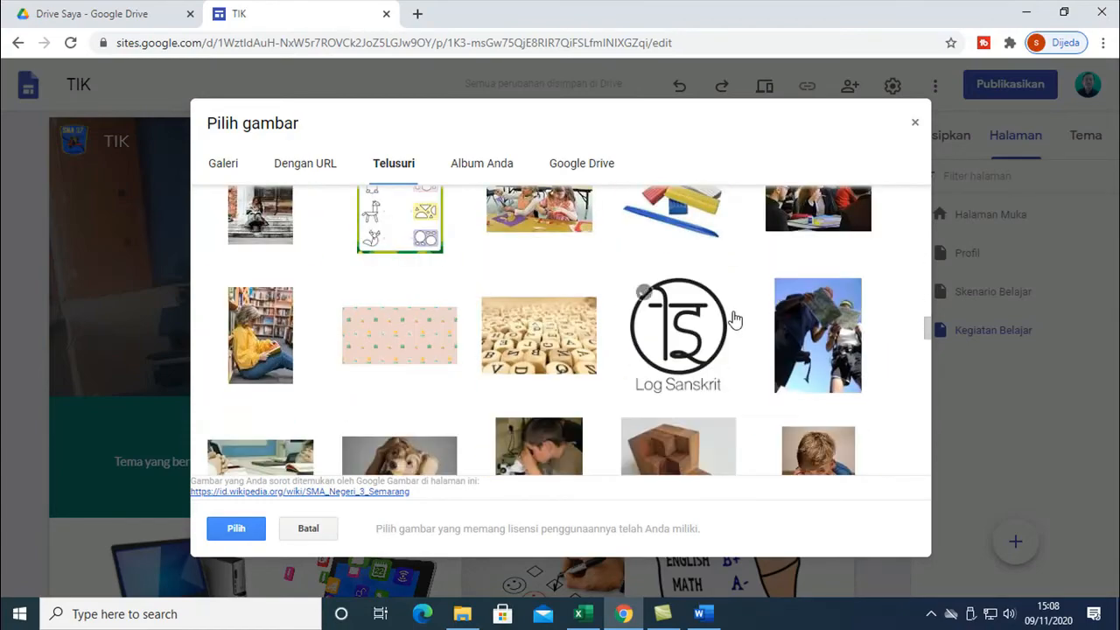
pyautogui.scroll(-2, 676, 354)
pyautogui.scroll(4, 604, 313)
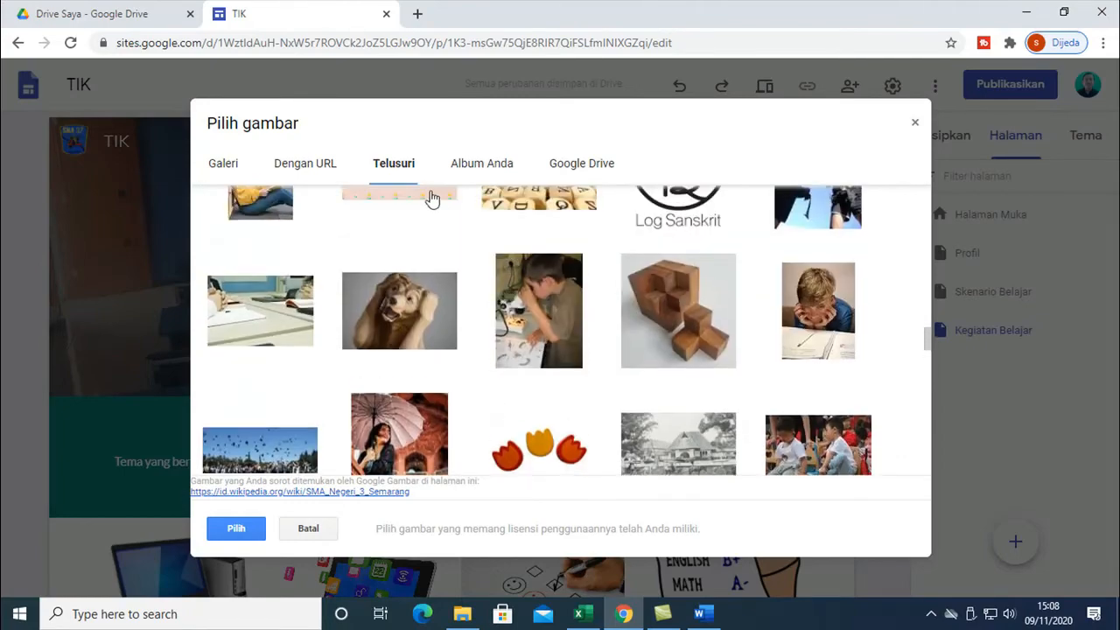
pyautogui.scroll(10, 619, 295)
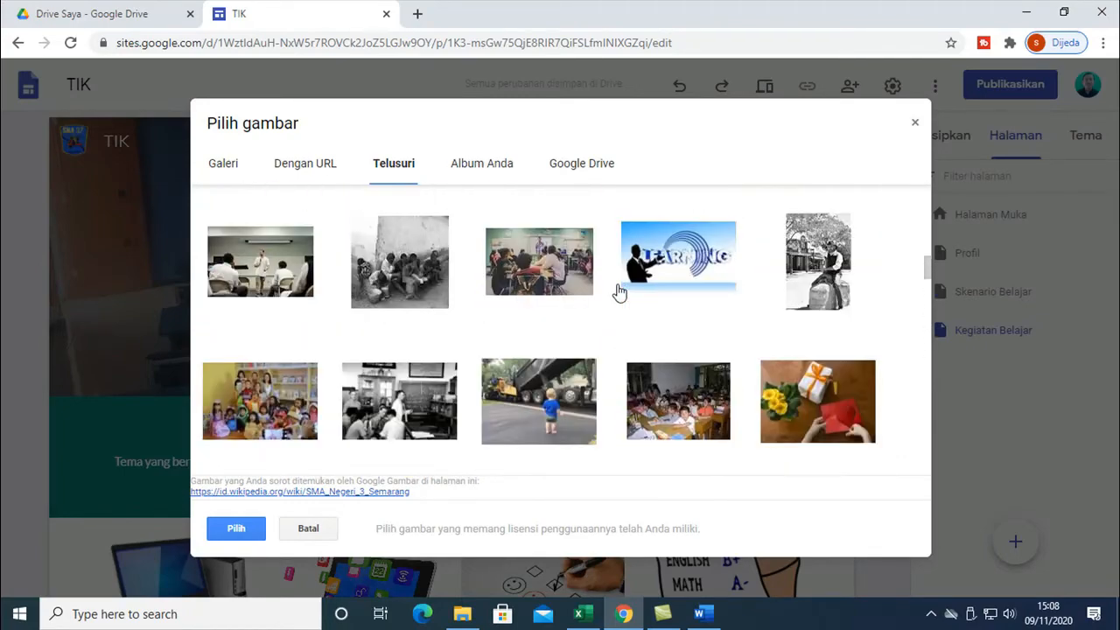
pyautogui.scroll(8, 619, 295)
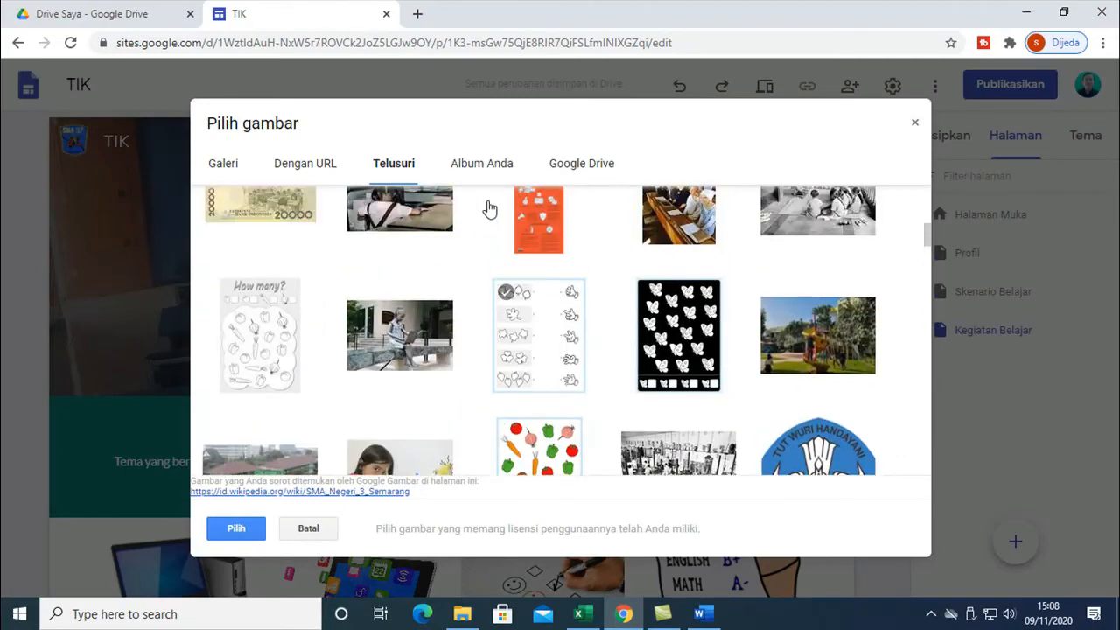
pyautogui.scroll(5, 580, 339)
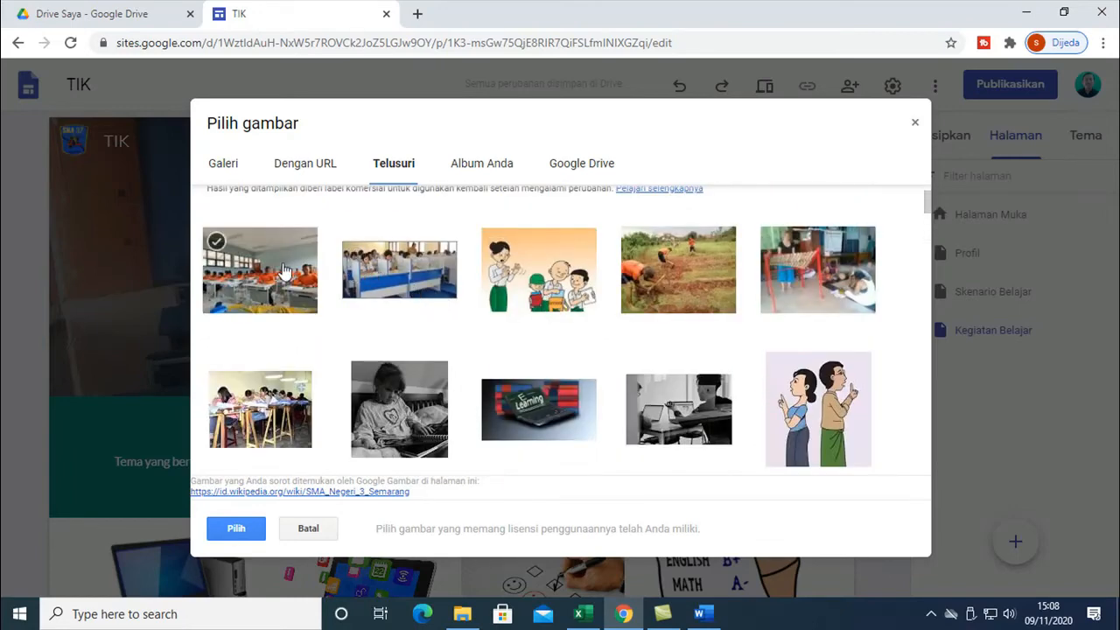
# - Search Google images for "kegiatan belajar tik" and look through the pictures for a header image
pyautogui.scroll(2, 455, 316)
pyautogui.click(384, 220)
pyautogui.write('tan belajar tik')
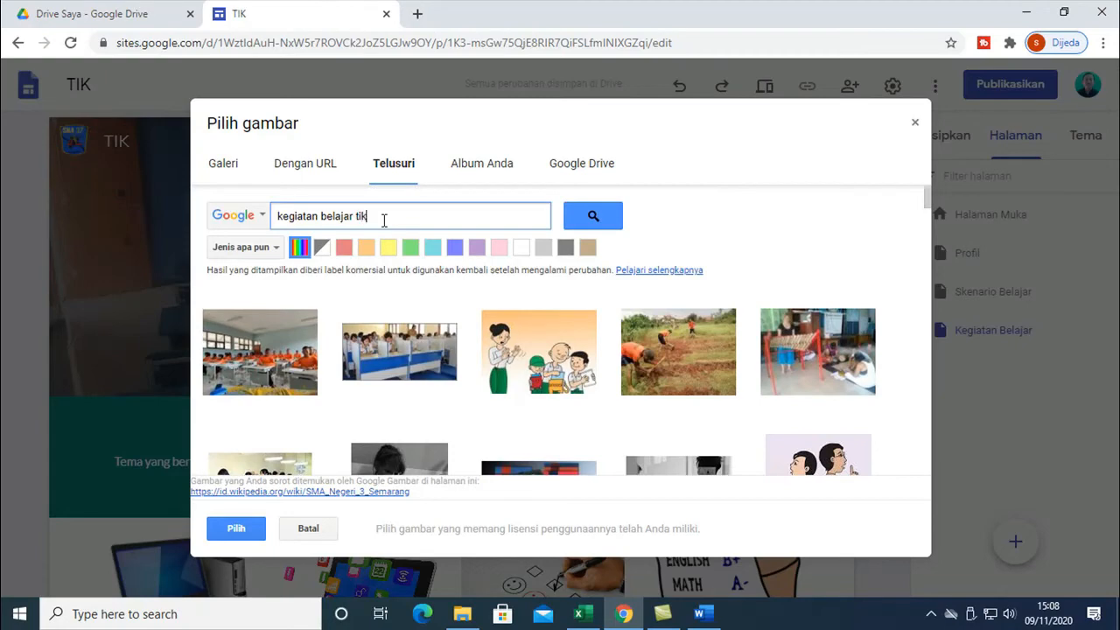
pyautogui.press('Return')
pyautogui.scroll(-3, 516, 340)
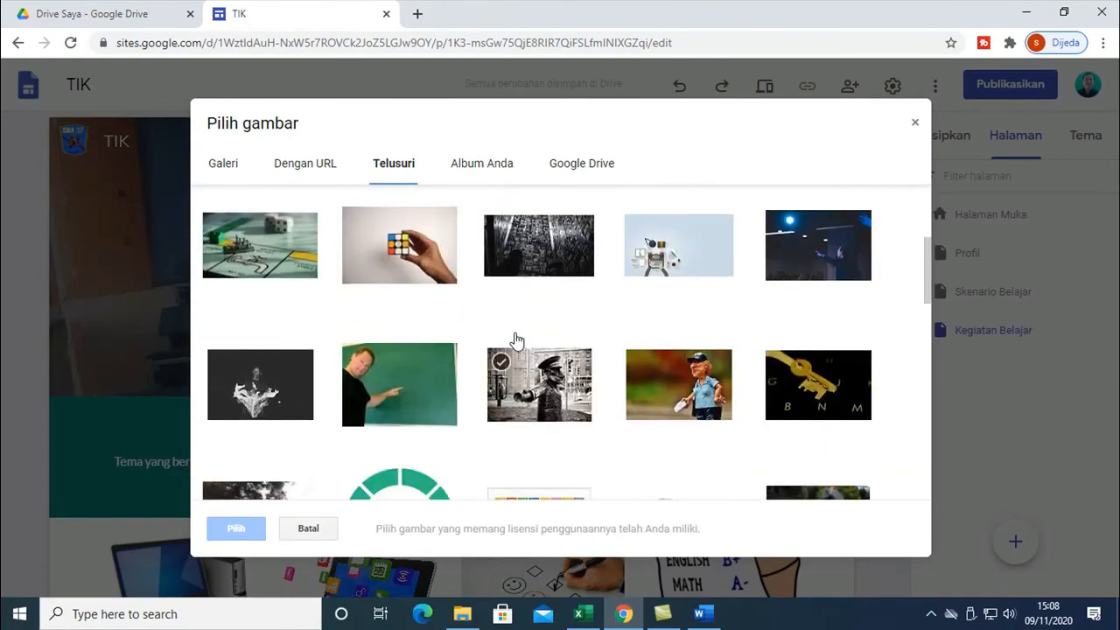
pyautogui.scroll(-6, 513, 329)
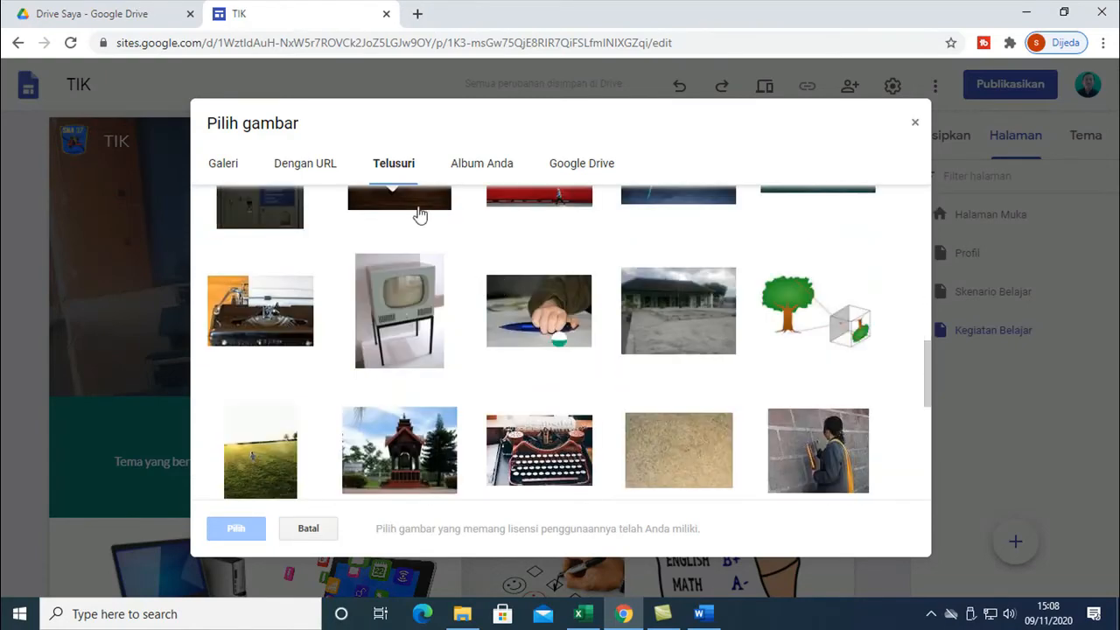
pyautogui.scroll(-2, 438, 246)
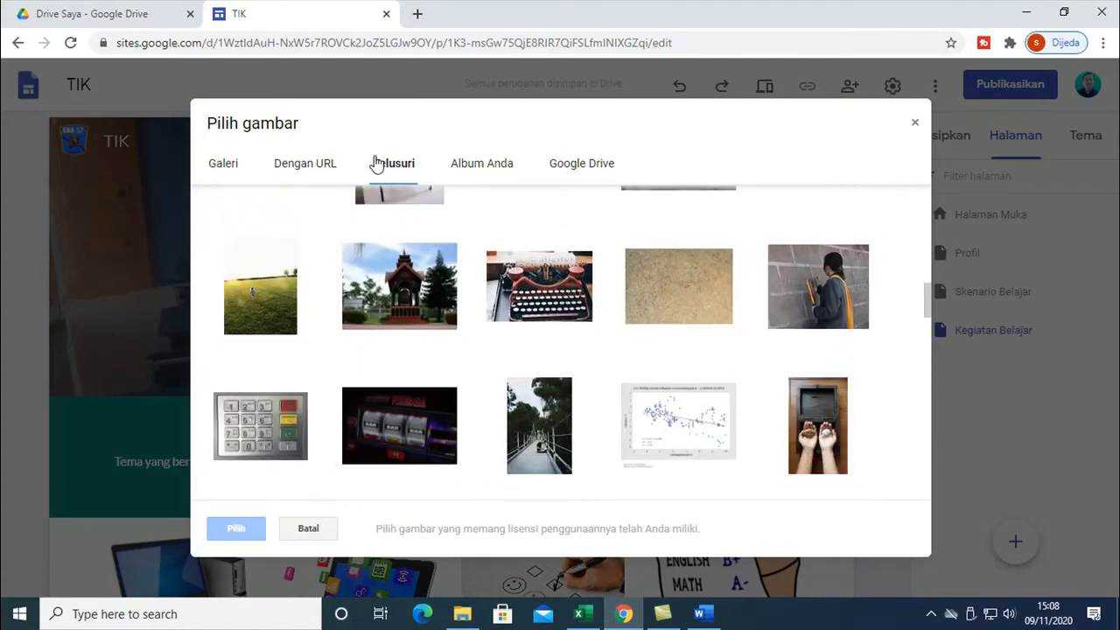
# - Change the image search to "kegiatan kelas" and look through the classroom pictures for a header image
pyautogui.scroll(10, 446, 284)
pyautogui.moveTo(402, 210); pyautogui.dragTo(360, 211)
pyautogui.press('BackSpace')
pyautogui.write('kom')
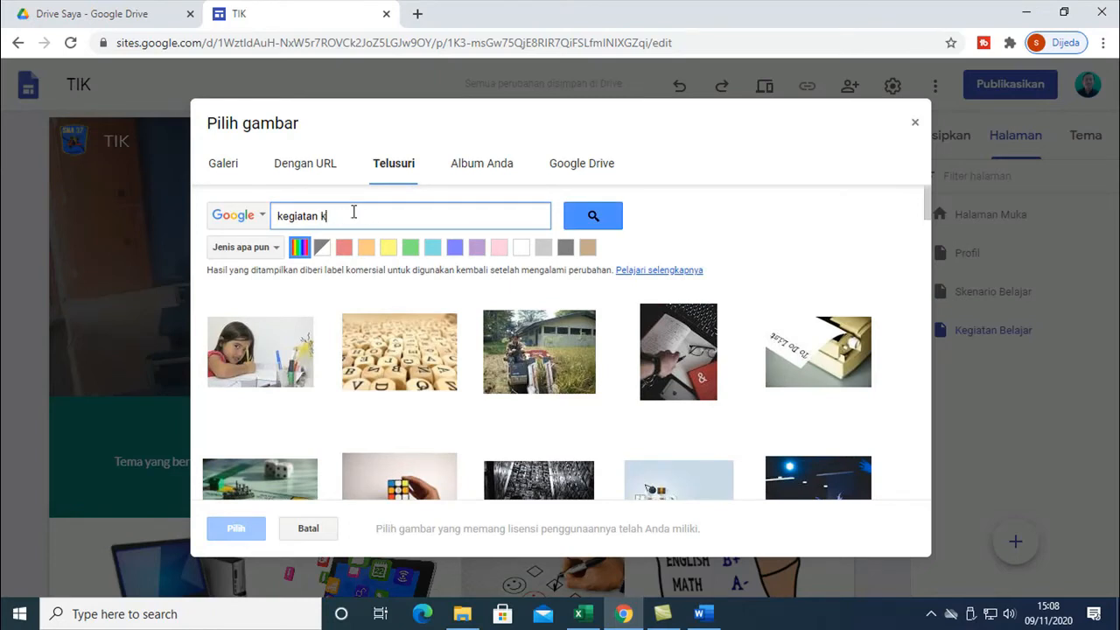
pyautogui.press('Return')
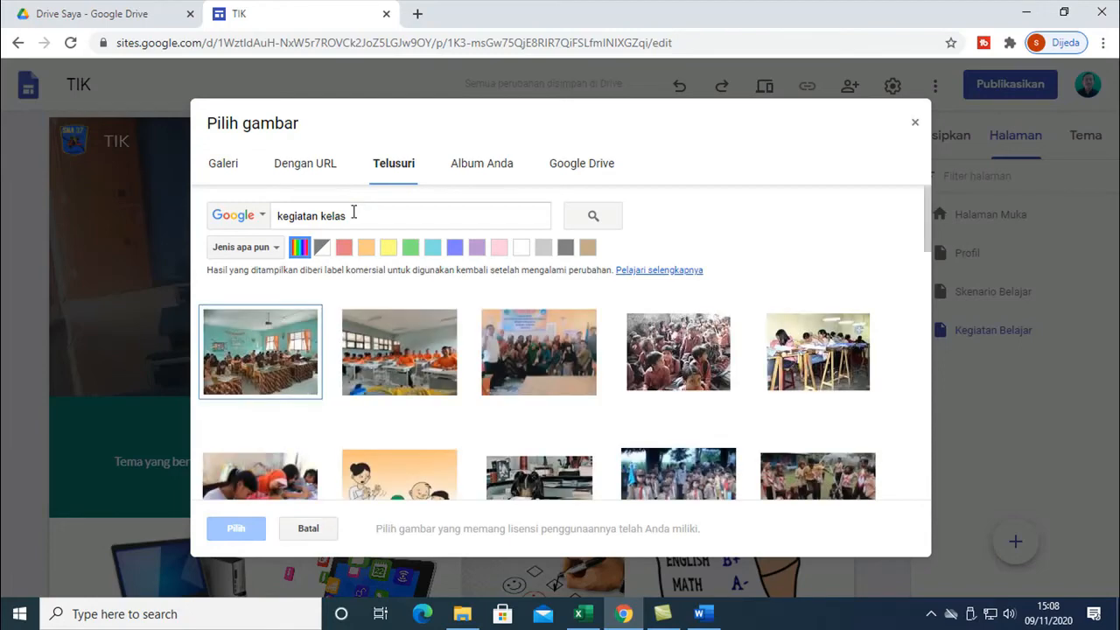
pyautogui.scroll(-1, 415, 364)
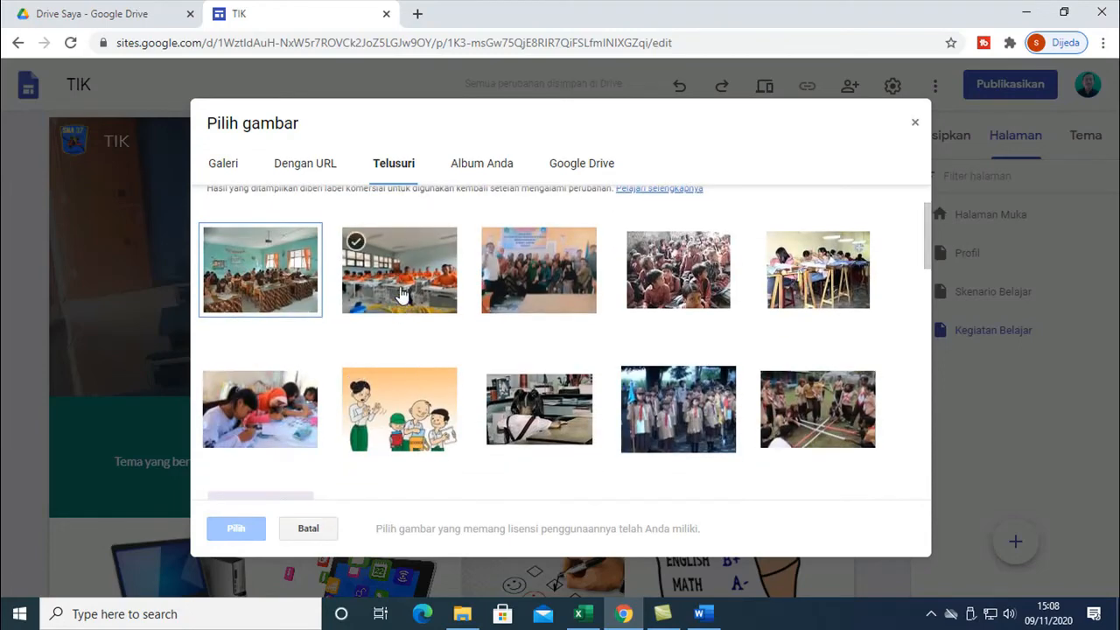
pyautogui.scroll(-2, 405, 296)
# - Search Google images for "praktek tik" instead and check the pictures for a suitable header image
pyautogui.scroll(3, 411, 254)
pyautogui.moveTo(359, 217); pyautogui.dragTo(171, 197)
pyautogui.write('praktek t')
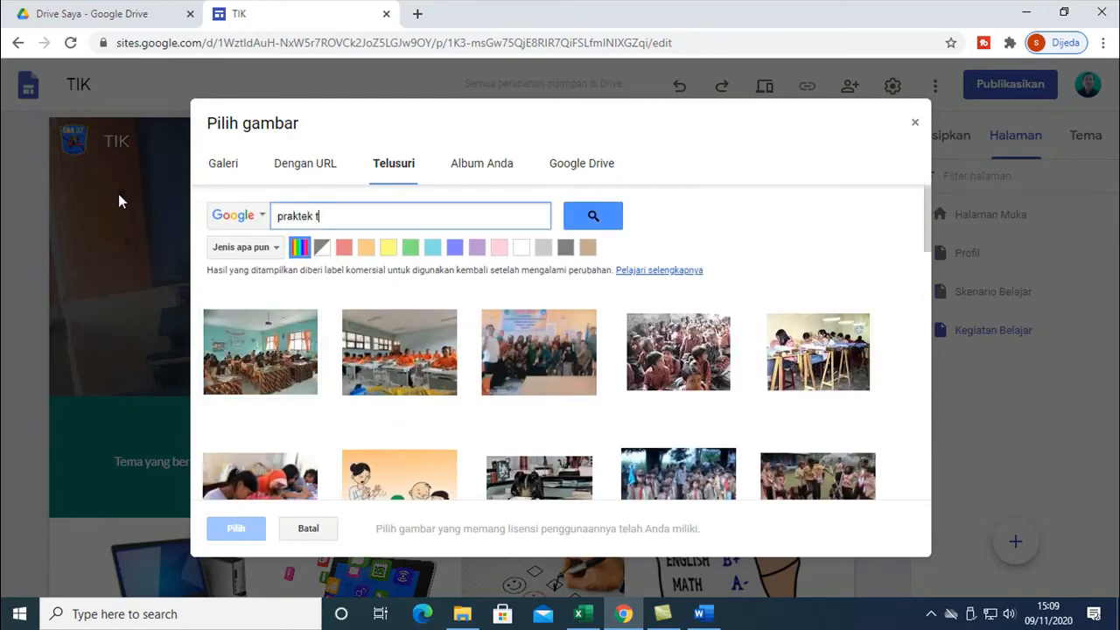
pyautogui.write('ik')
pyautogui.press('Return')
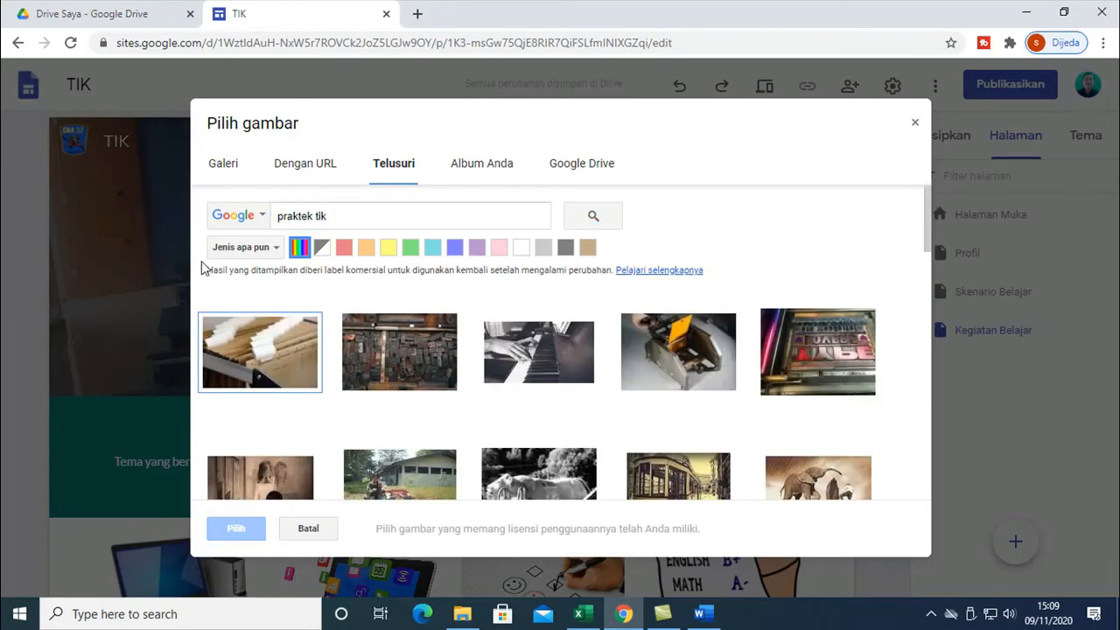
pyautogui.scroll(-5, 557, 414)
pyautogui.scroll(-5, 558, 405)
pyautogui.scroll(4, 417, 364)
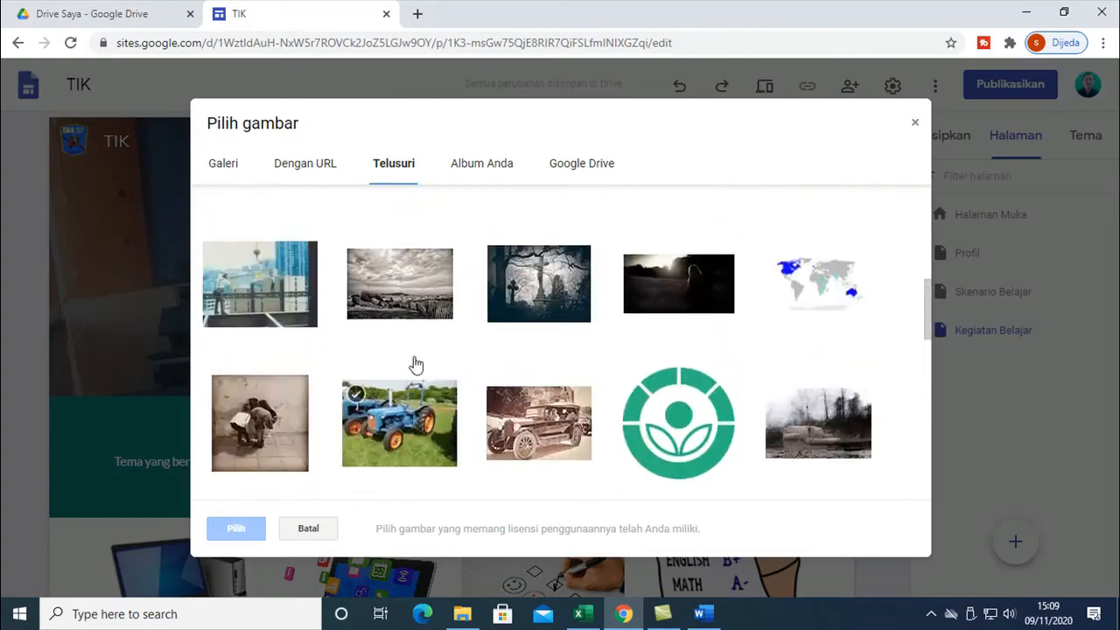
# - Search Google images for "lab komputer" to find a header picture
pyautogui.scroll(3, 416, 364)
pyautogui.moveTo(358, 218); pyautogui.dragTo(23, 181)
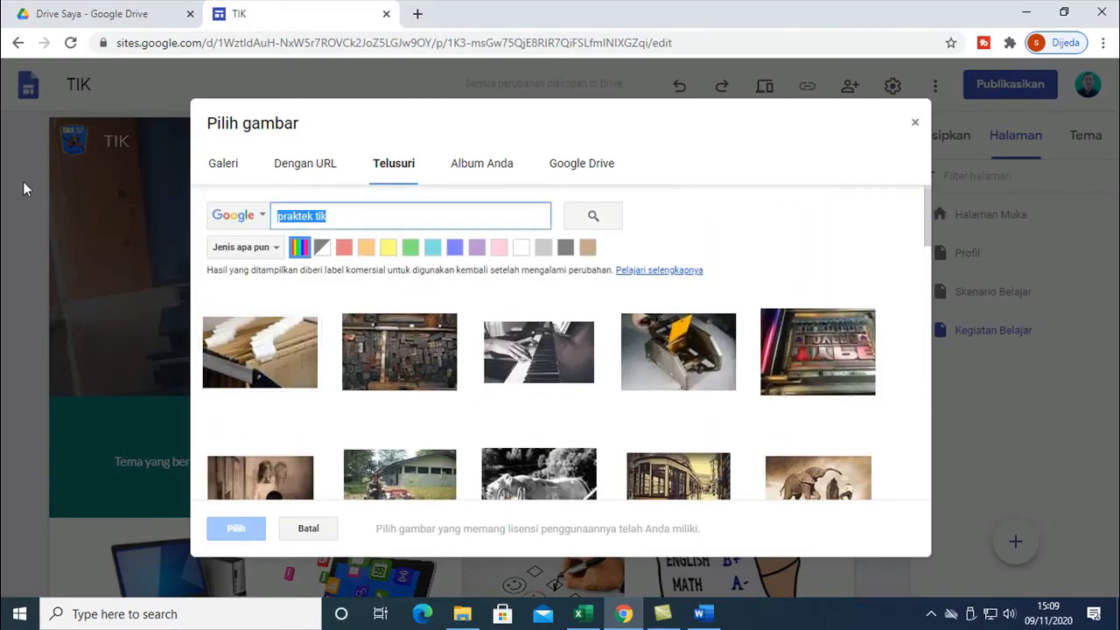
pyautogui.write('lan')
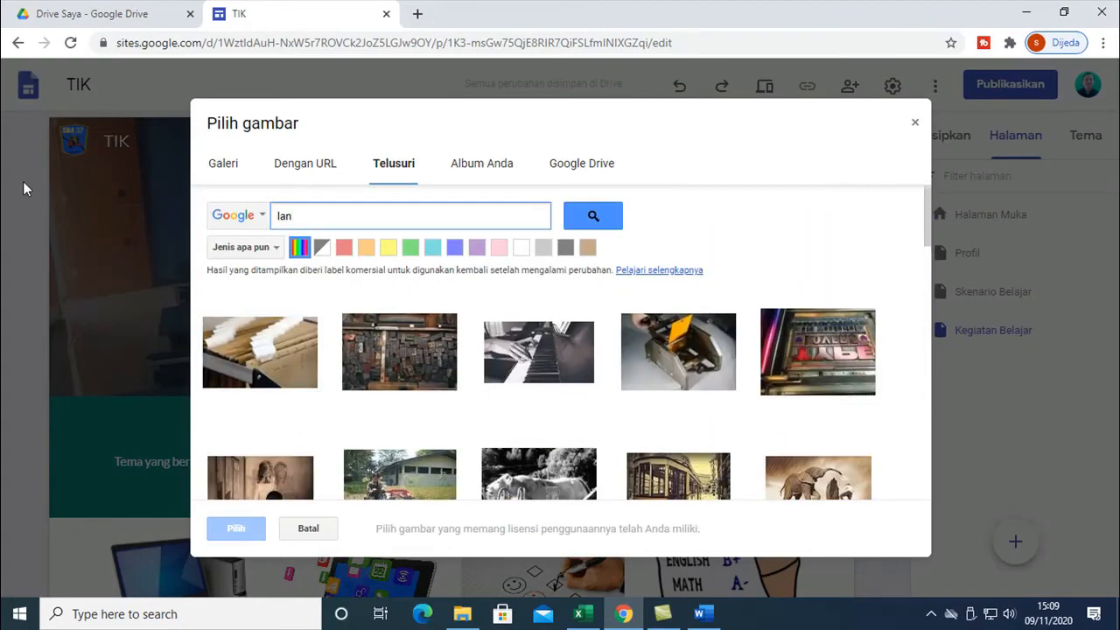
pyautogui.write('la')
pyautogui.press('Return')
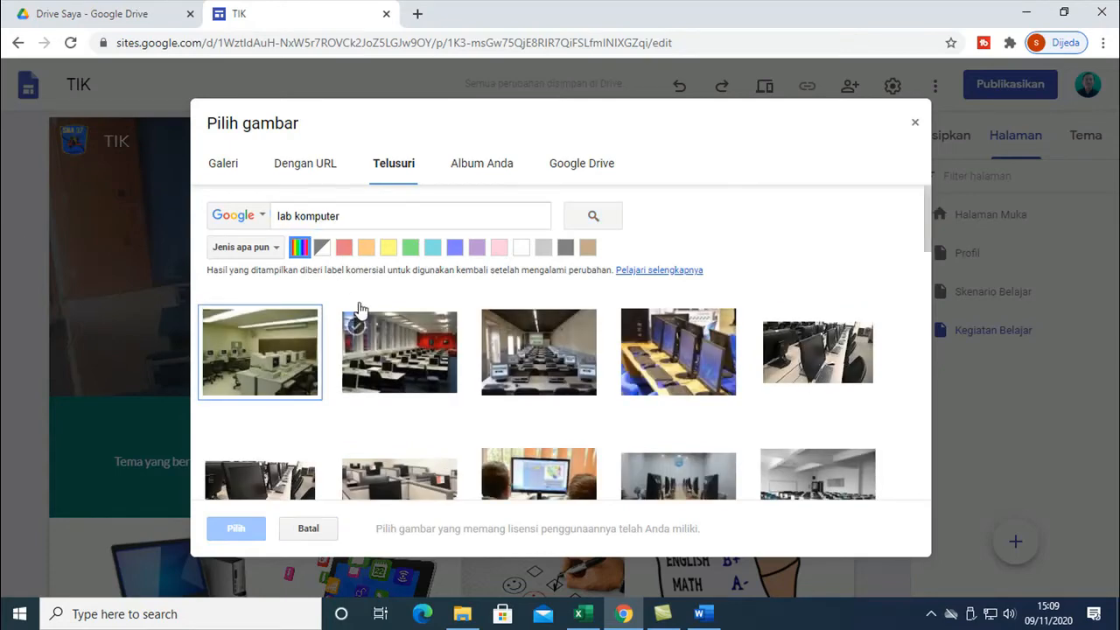
# - Use the photo of the angled monitors with blue screens on wooden desks as the Kegiatan Belajar header picture
pyautogui.click(554, 365)
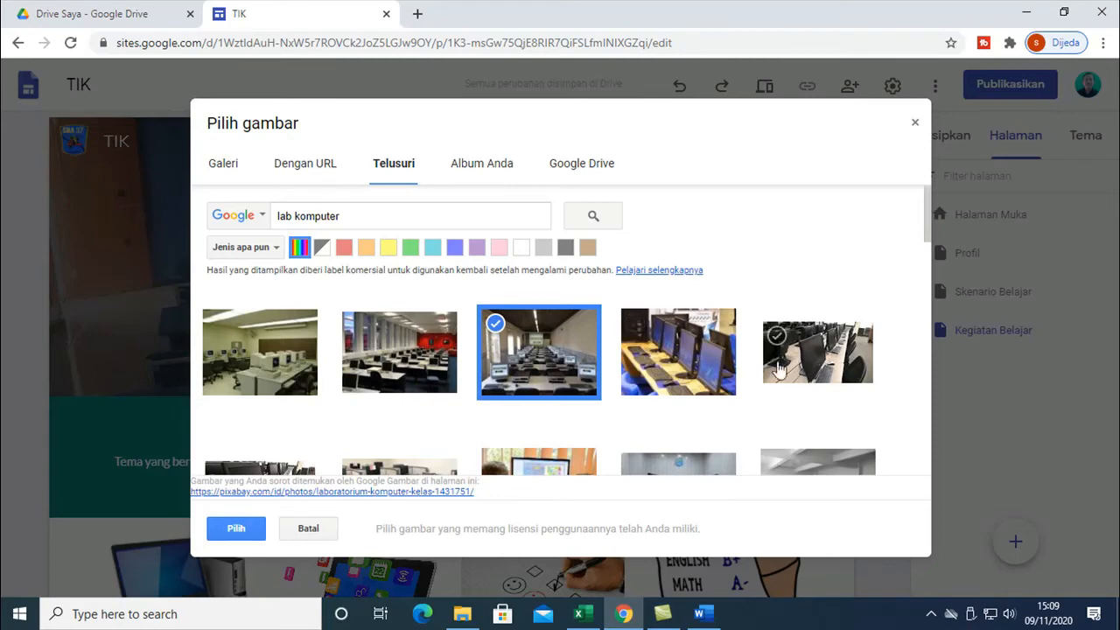
pyautogui.click(713, 373)
pyautogui.scroll(-2, 715, 373)
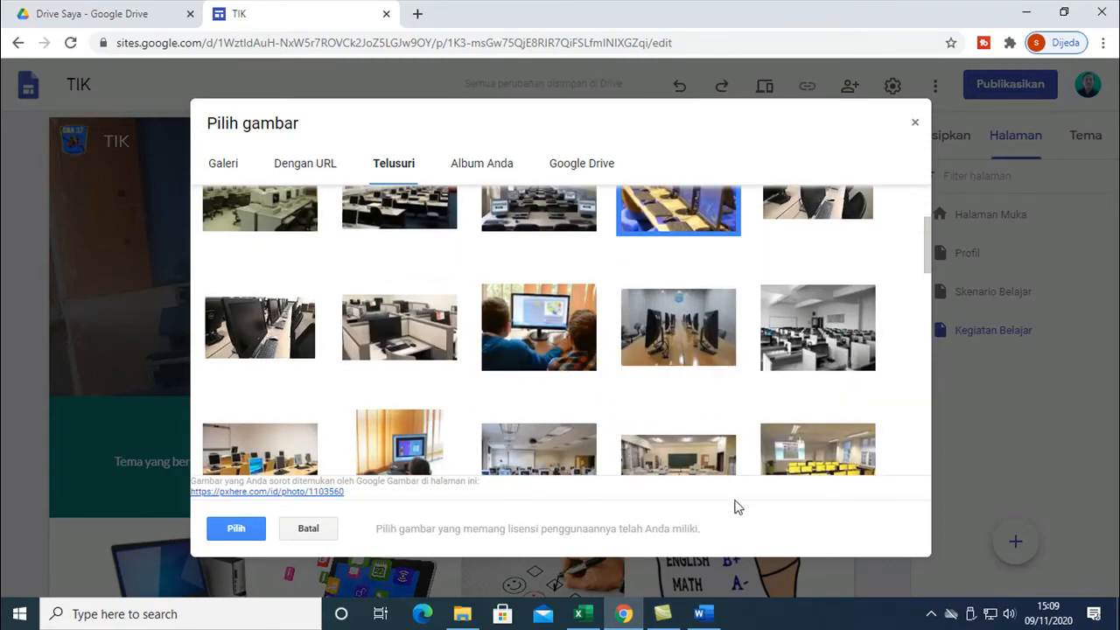
pyautogui.click(236, 530)
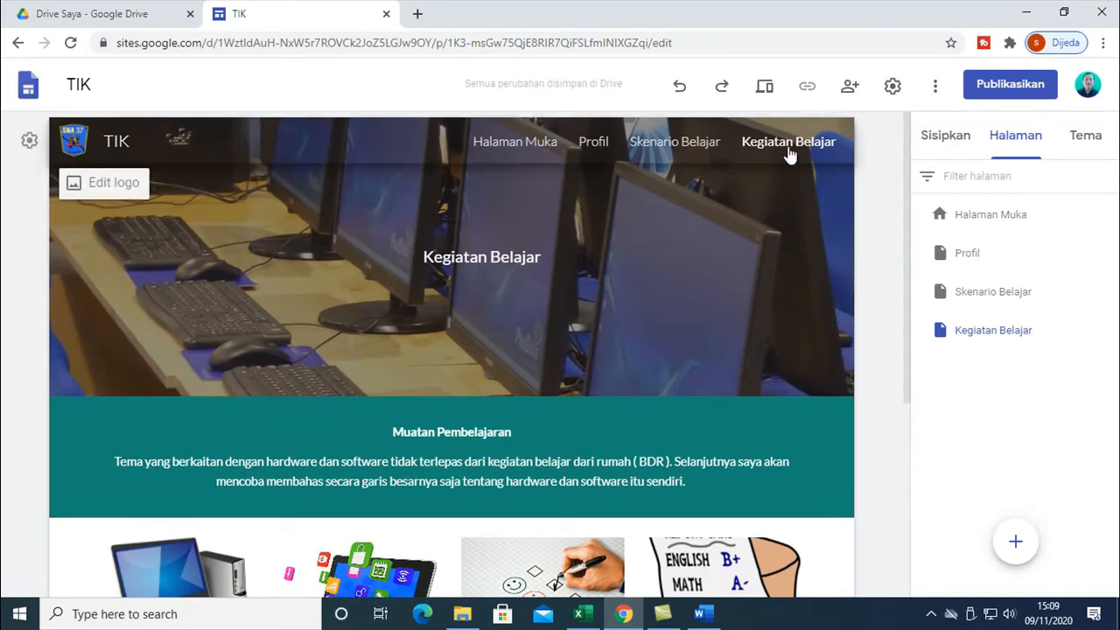
# - Compare the Kegiatan Belajar header with the headers of the Skenario Belajar and Halaman Muka pages
pyautogui.click(725, 249)
pyautogui.click(650, 347)
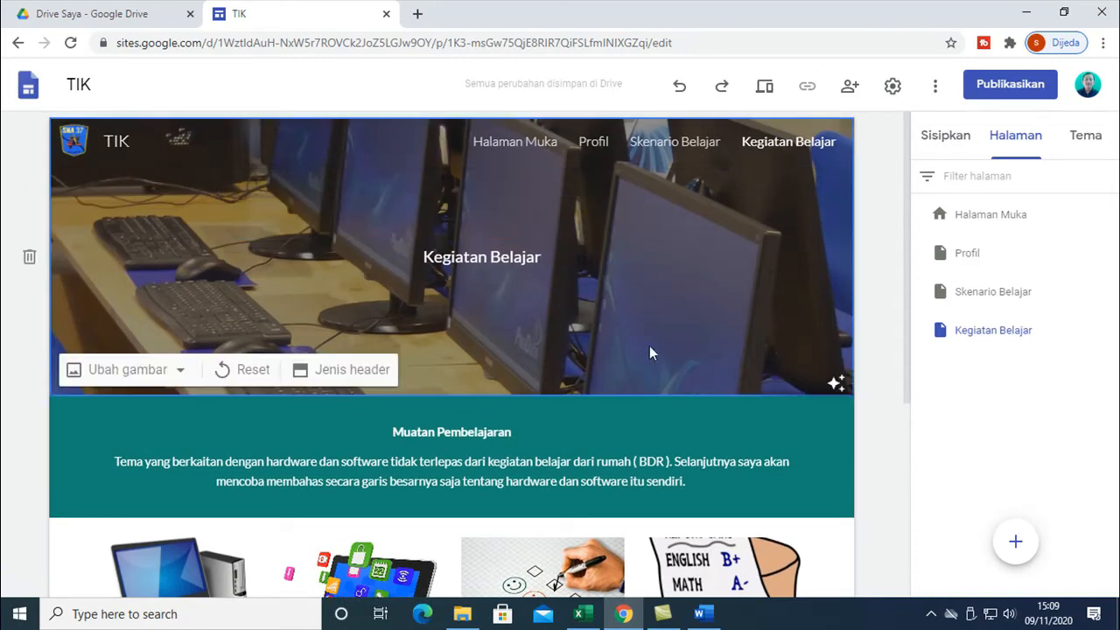
pyautogui.click(709, 149)
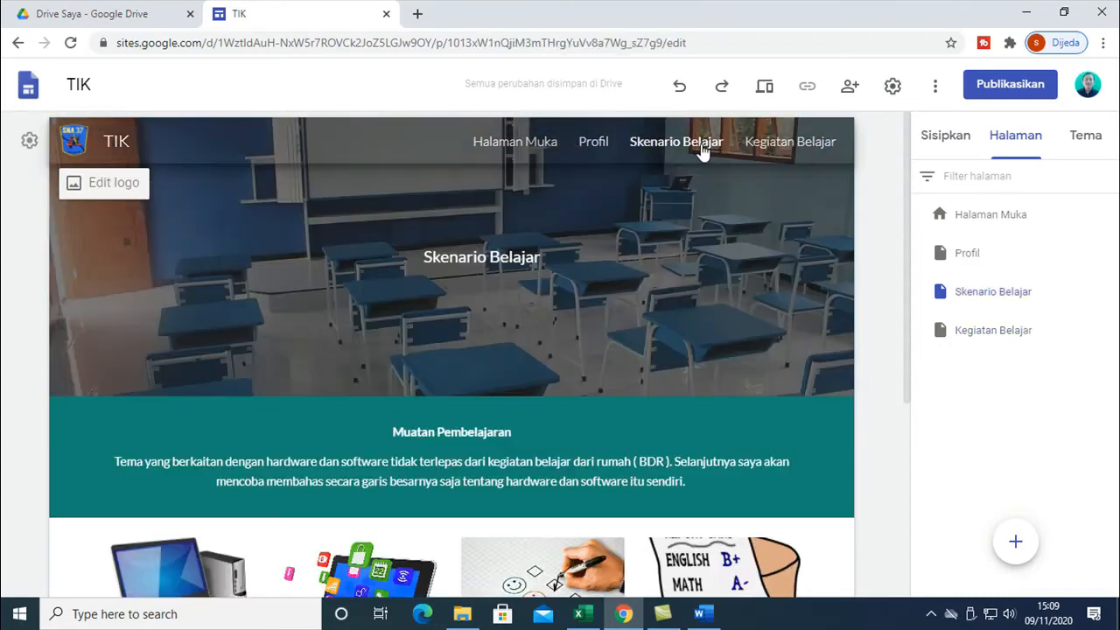
pyautogui.click(518, 149)
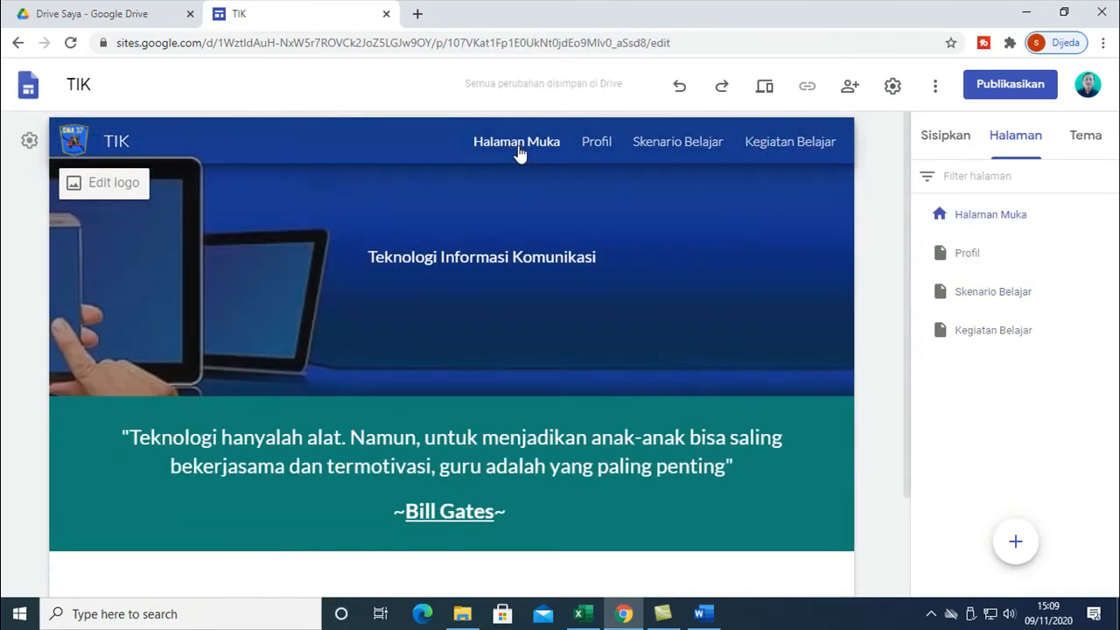
pyautogui.click(792, 149)
# - Try the Sampul, Spanduk besar and Hanya judul header types on the Kegiatan Belajar page and return to Spanduk
pyautogui.moveTo(191, 393)
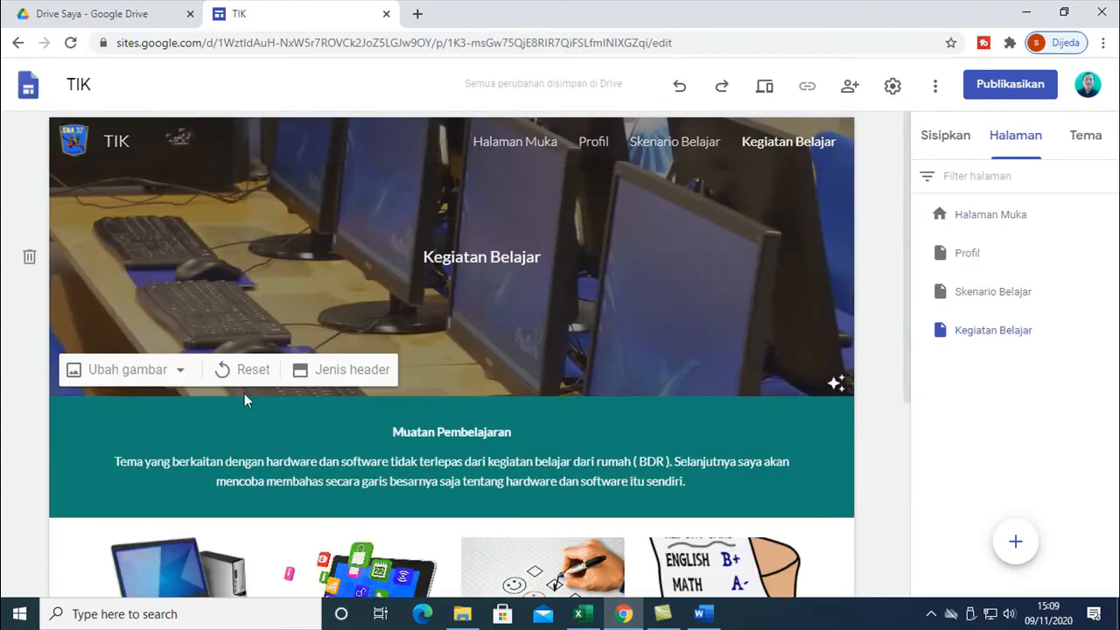
pyautogui.click(352, 374)
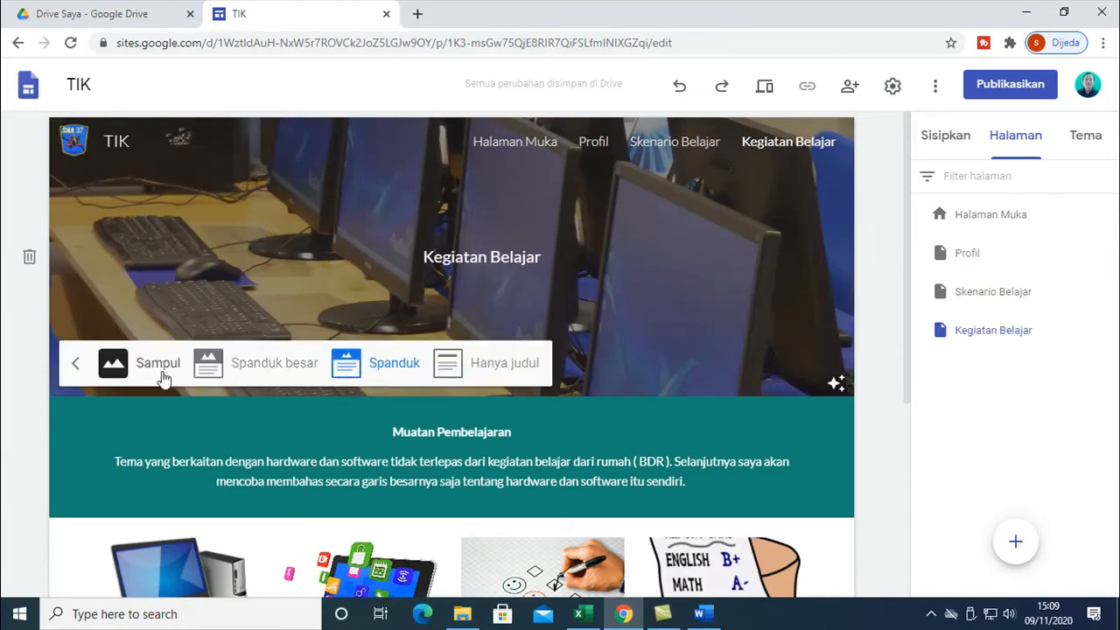
pyautogui.click(131, 370)
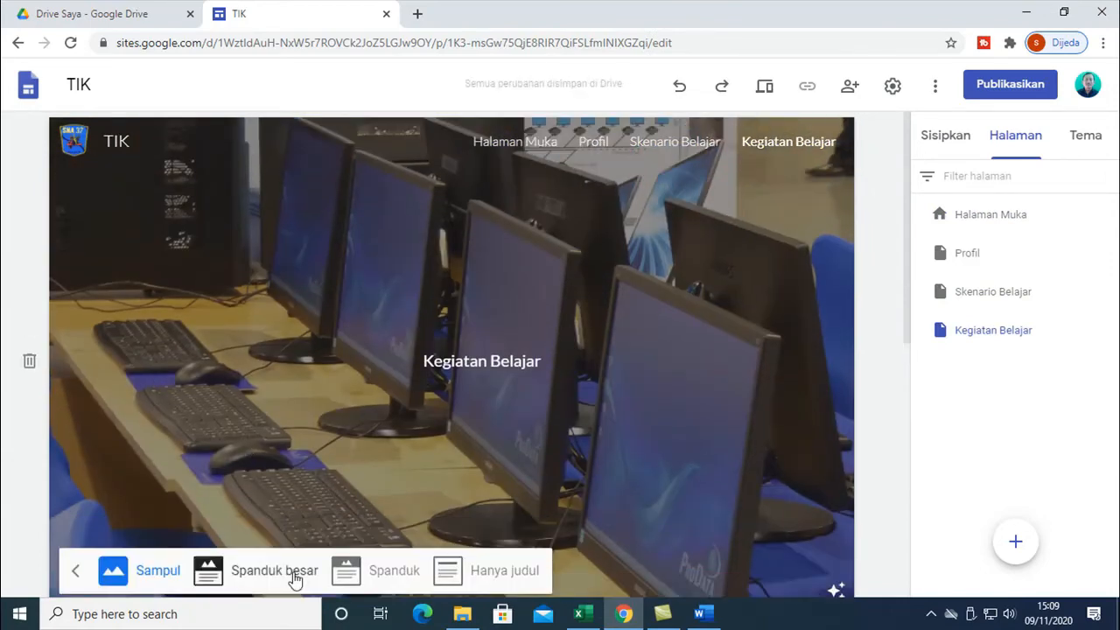
pyautogui.click(220, 576)
pyautogui.click(380, 516)
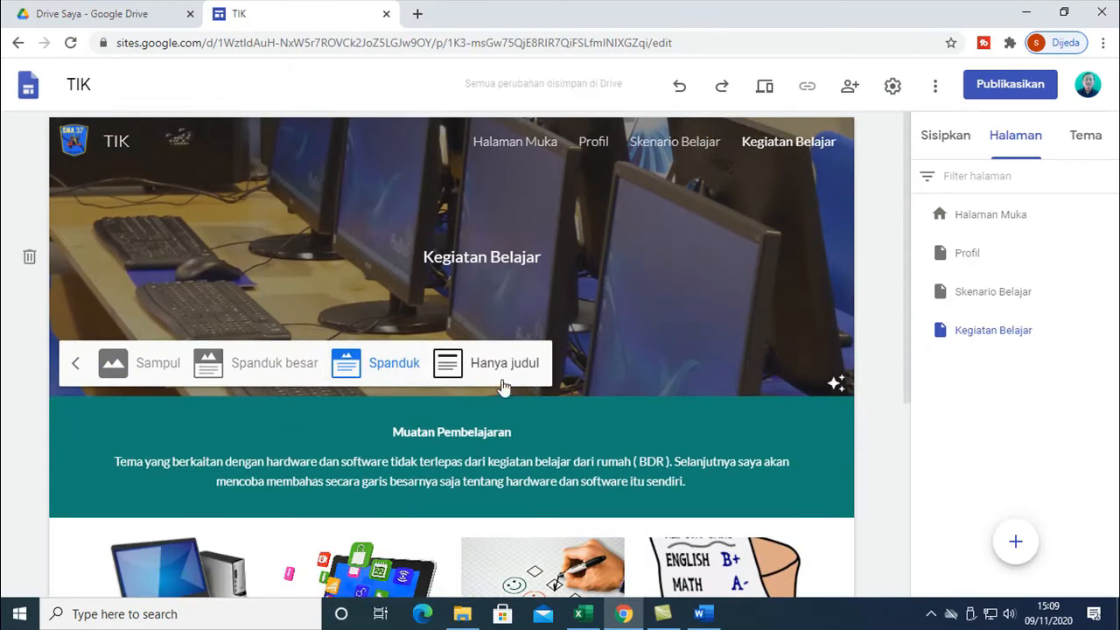
pyautogui.click(502, 368)
pyautogui.click(393, 240)
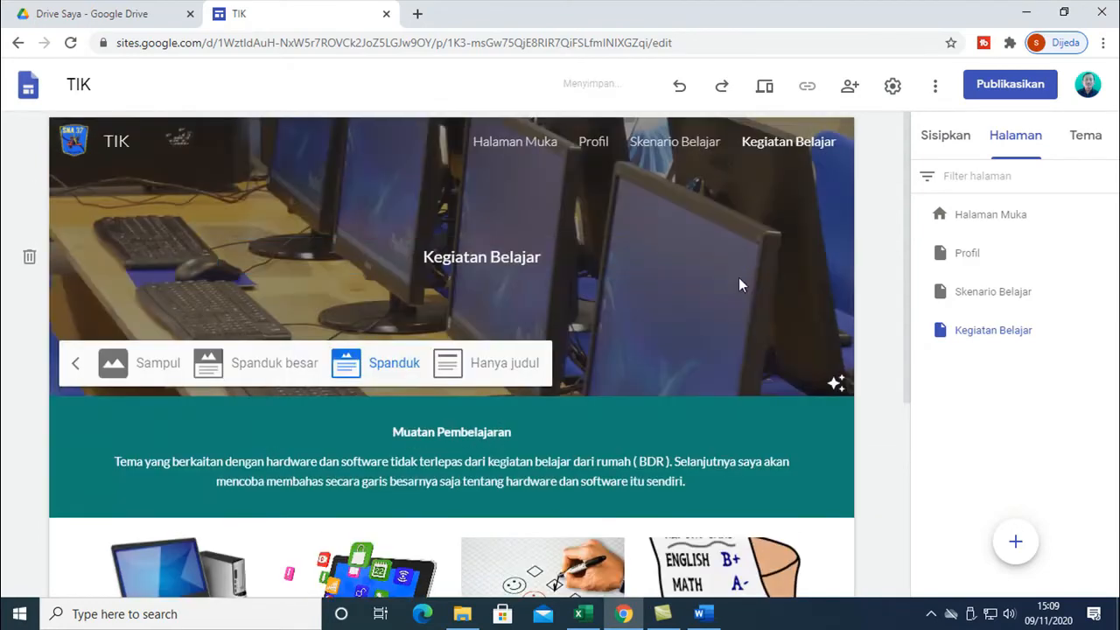
# - View the Skenario Belajar, Profil and Halaman Muka pages through the site navigation and return to Kegiatan Belajar
pyautogui.click(665, 143)
pyautogui.click(595, 145)
pyautogui.click(502, 146)
pyautogui.click(805, 144)
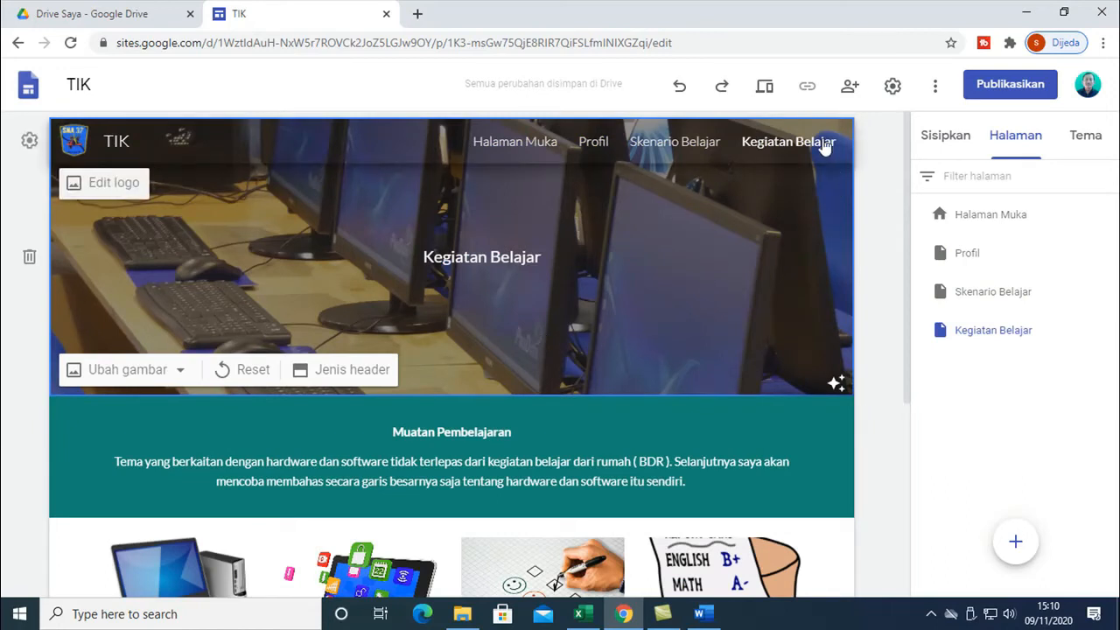
pyautogui.moveTo(1055, 343)
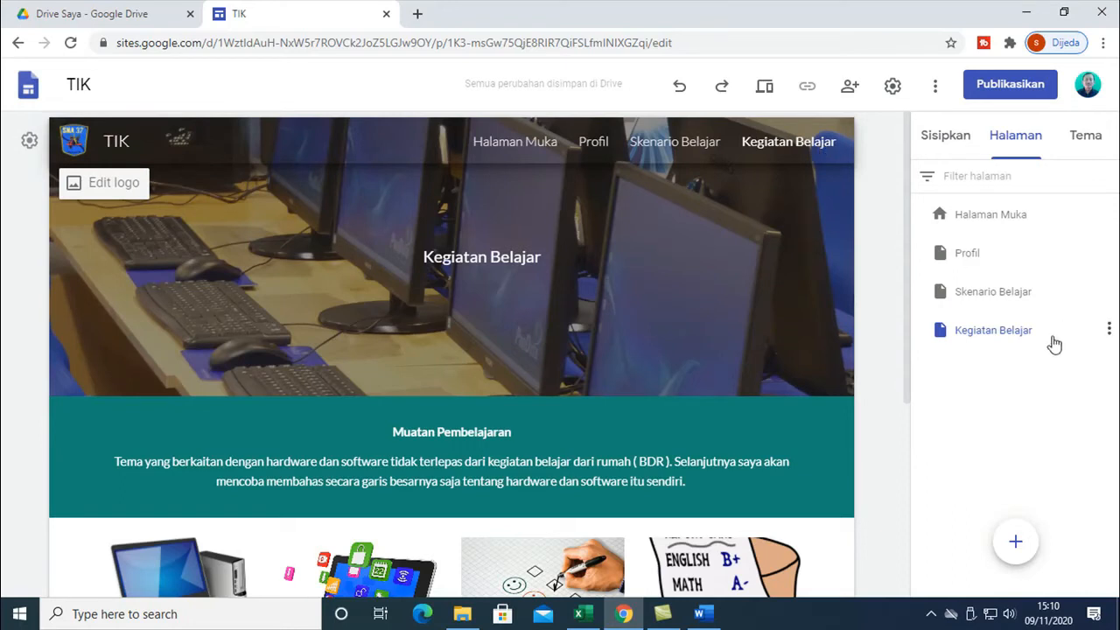
pyautogui.click(1109, 333)
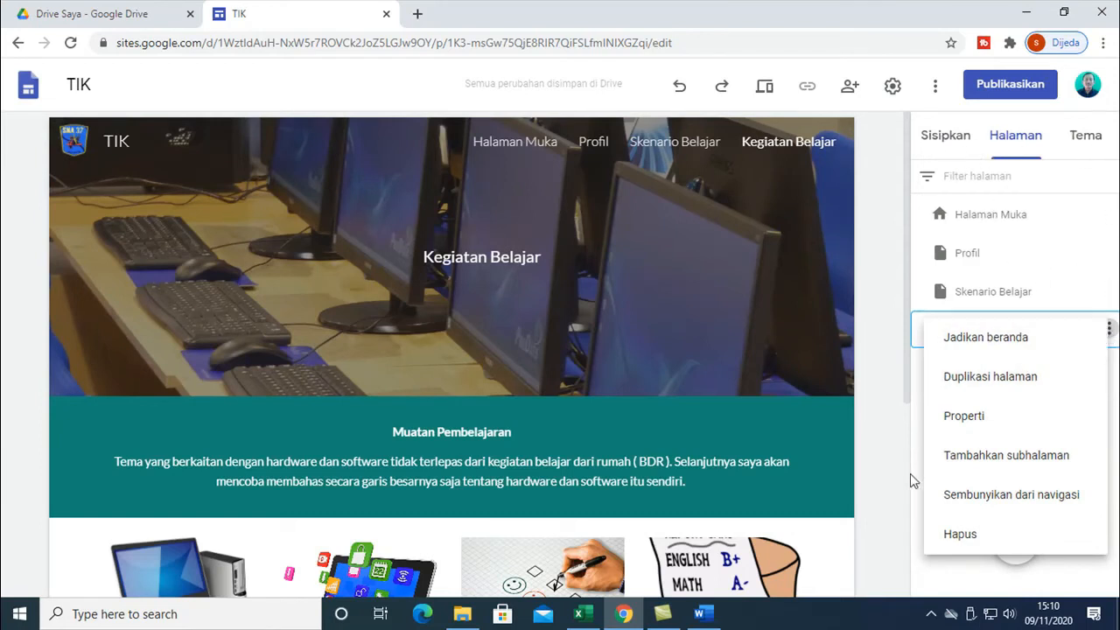
pyautogui.click(885, 247)
pyautogui.moveTo(993, 304); pyautogui.dragTo(990, 342)
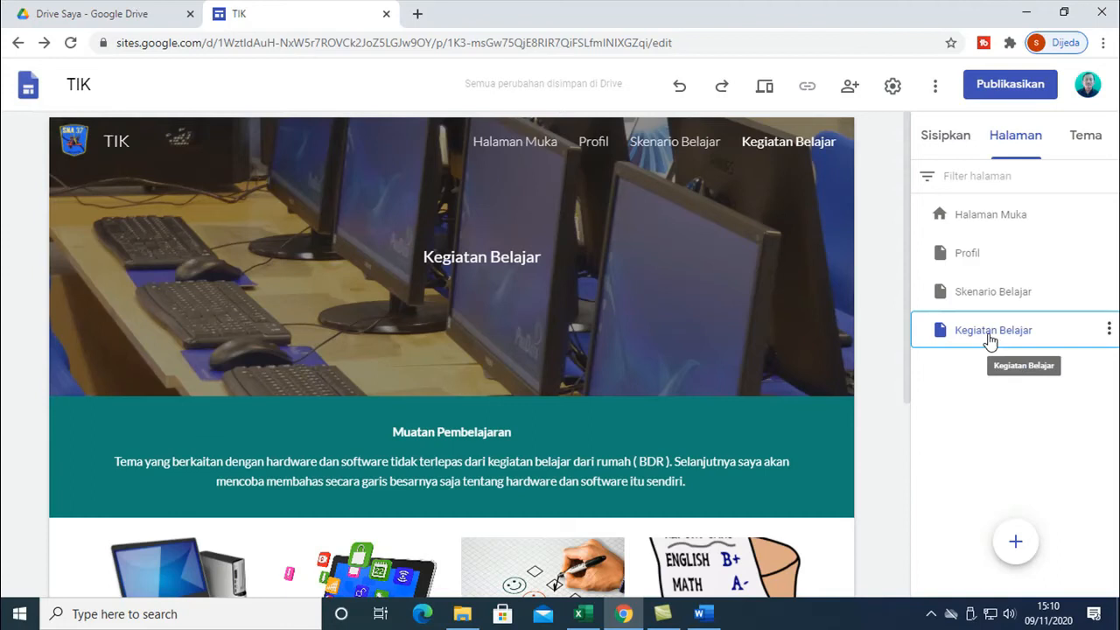
# - Add a subpage "Pertemian I" under Kegiatan Belajar after checking the meeting names in the Word document, and delete this misspelled subpage
pyautogui.click(1108, 335)
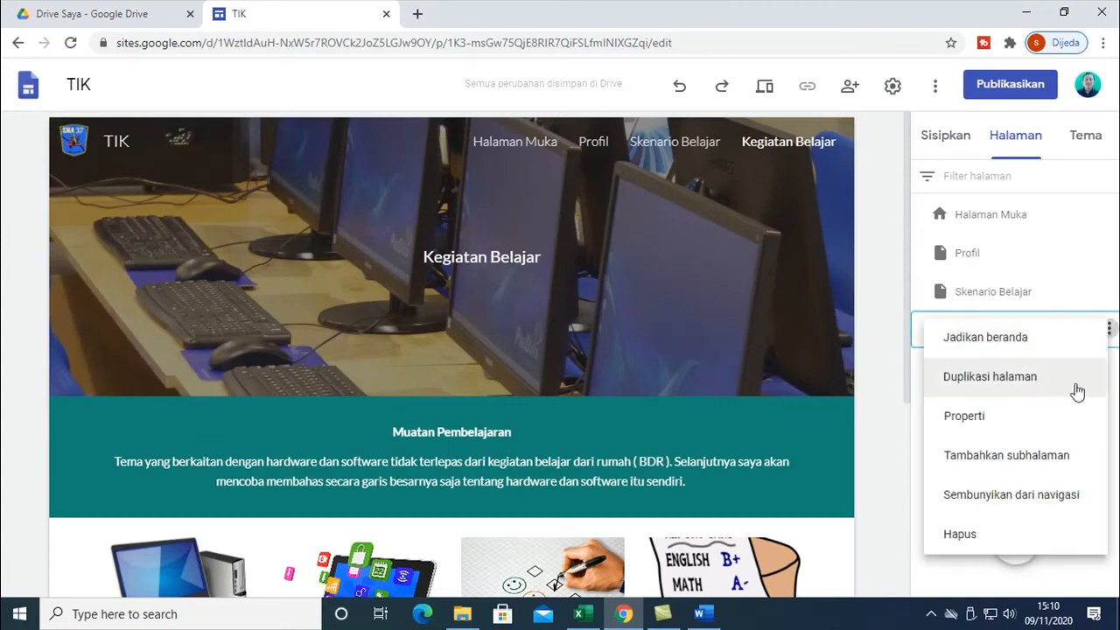
pyautogui.click(1008, 457)
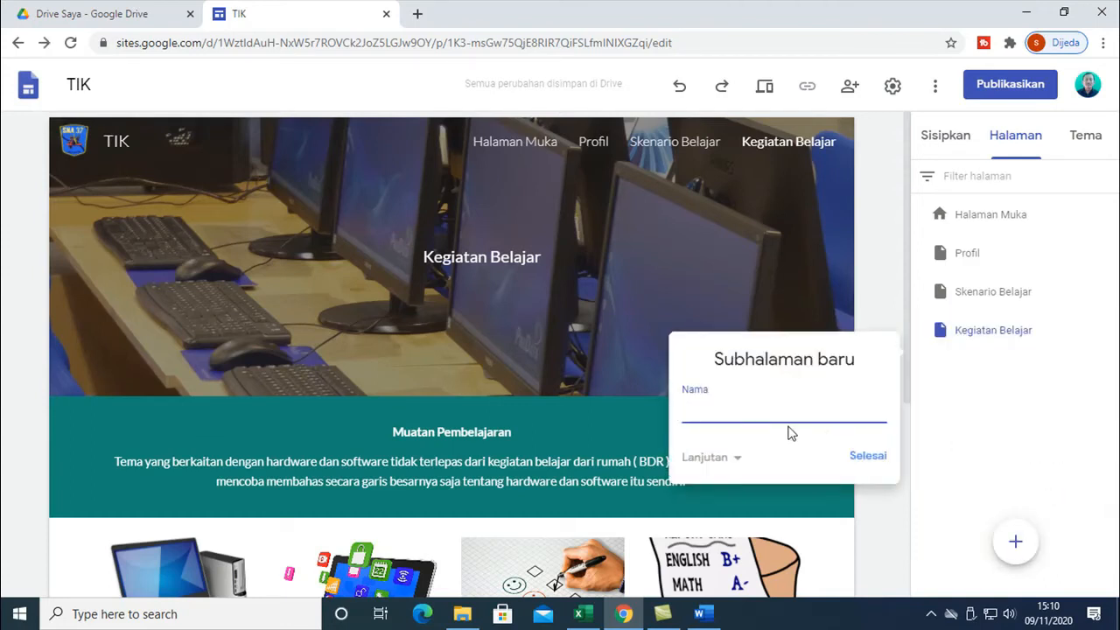
pyautogui.click(700, 614)
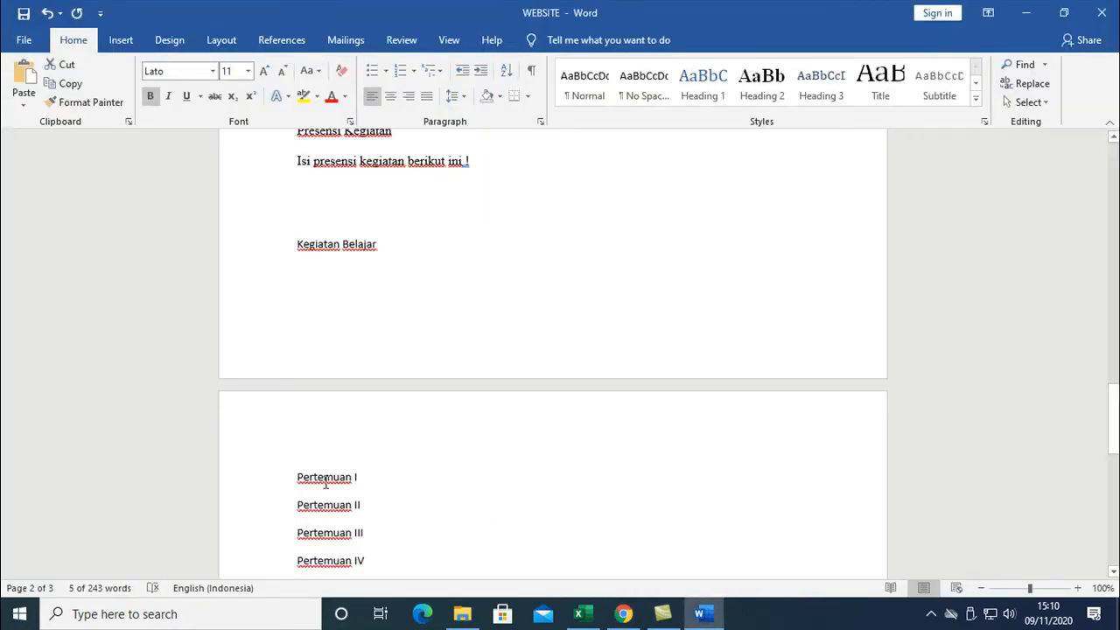
pyautogui.click(623, 613)
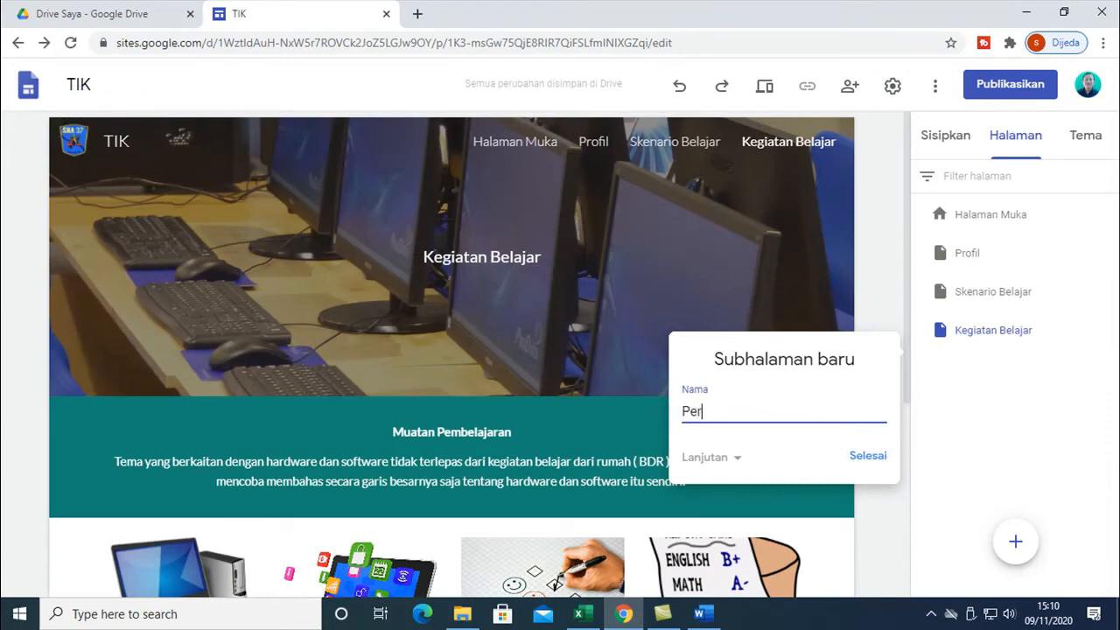
pyautogui.write('n I')
pyautogui.click(866, 456)
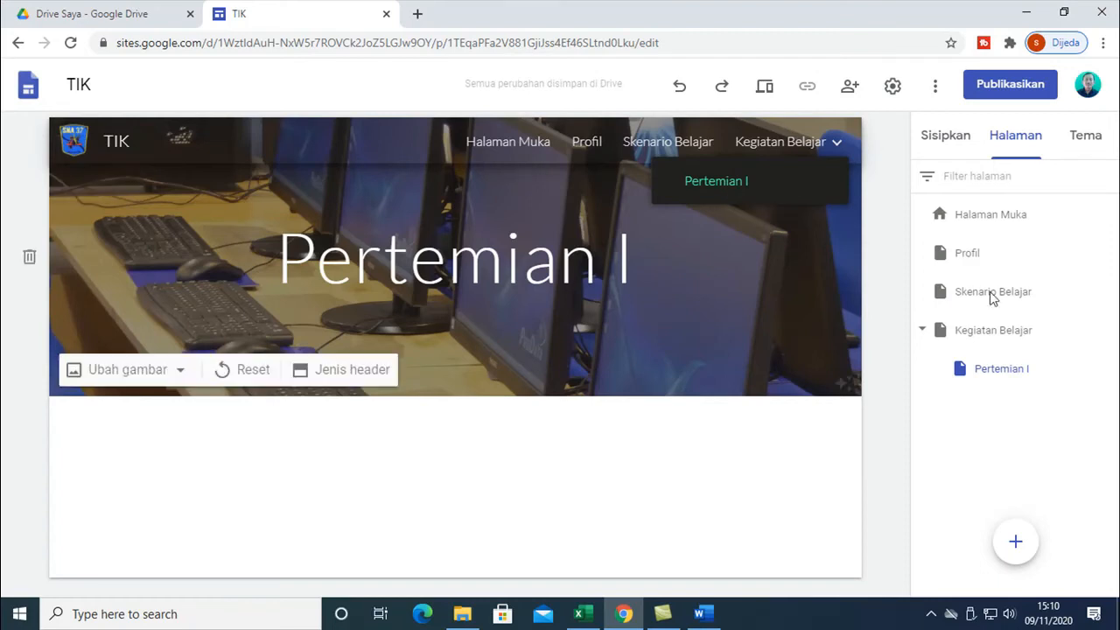
pyautogui.click(1109, 367)
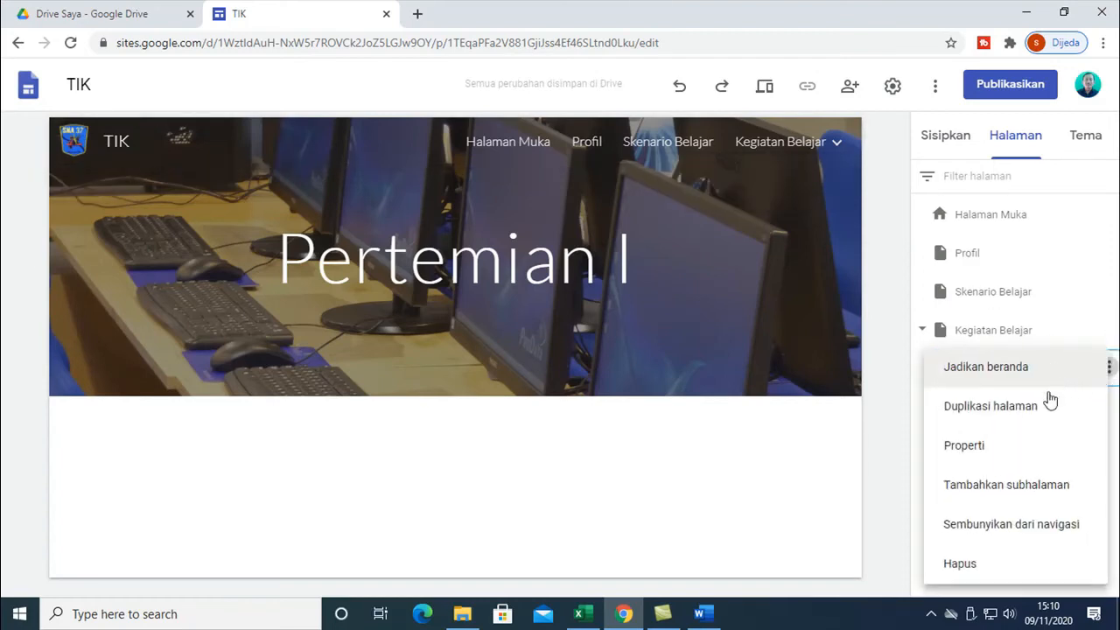
pyautogui.click(984, 569)
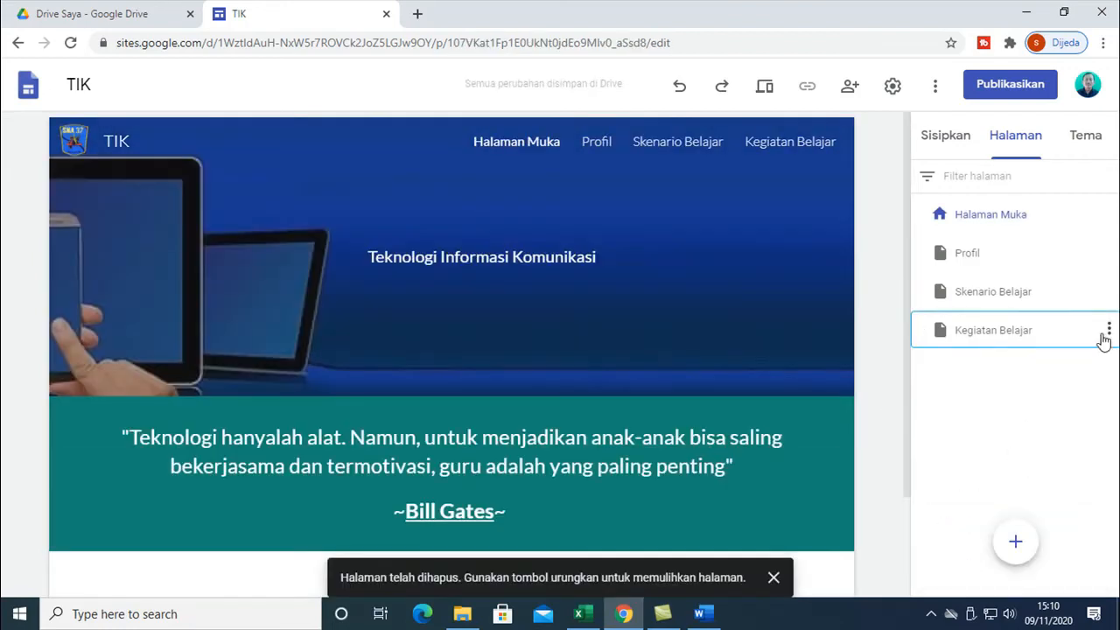
# - Add a subpage named "Pertemuan I" under the Kegiatan Belajar page, correcting the name's capitalization before finishing
pyautogui.click(1107, 332)
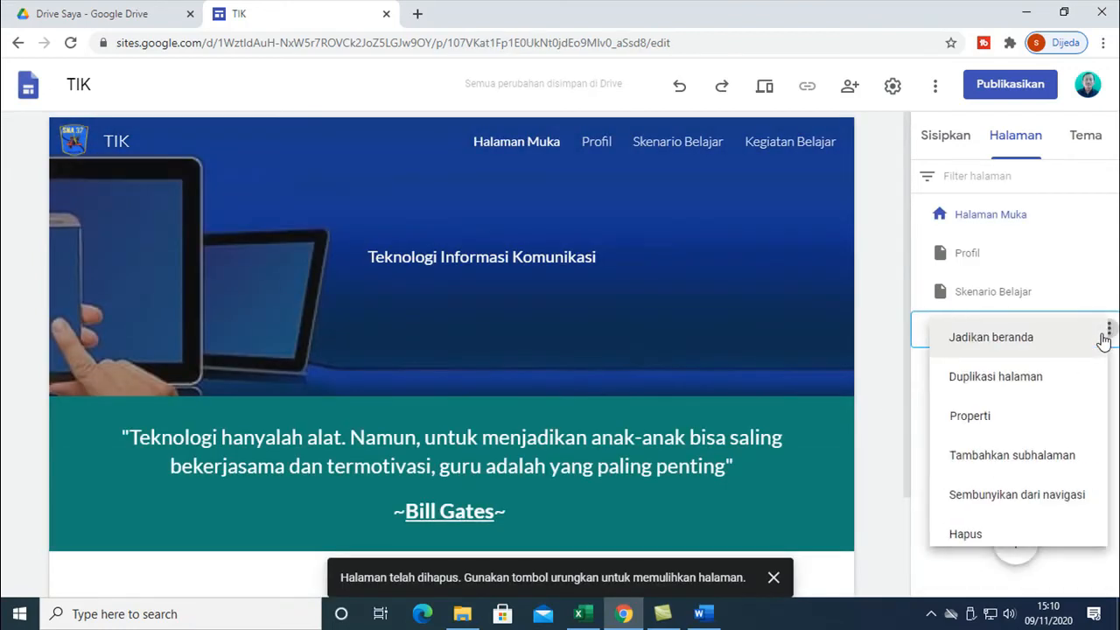
pyautogui.click(1006, 456)
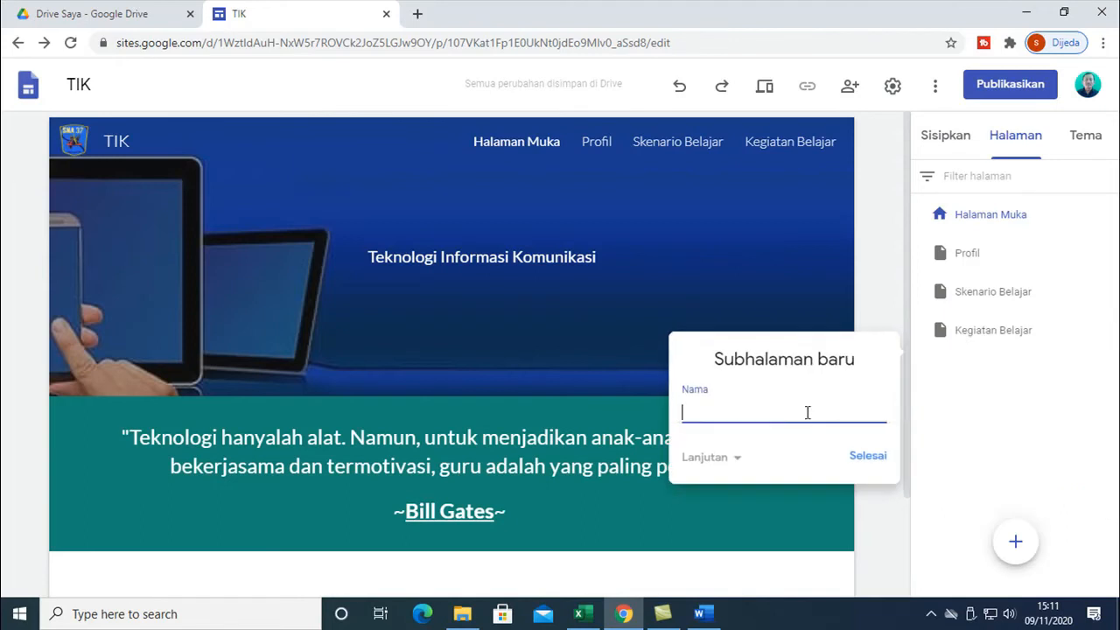
pyautogui.write('pERTEMUAN I')
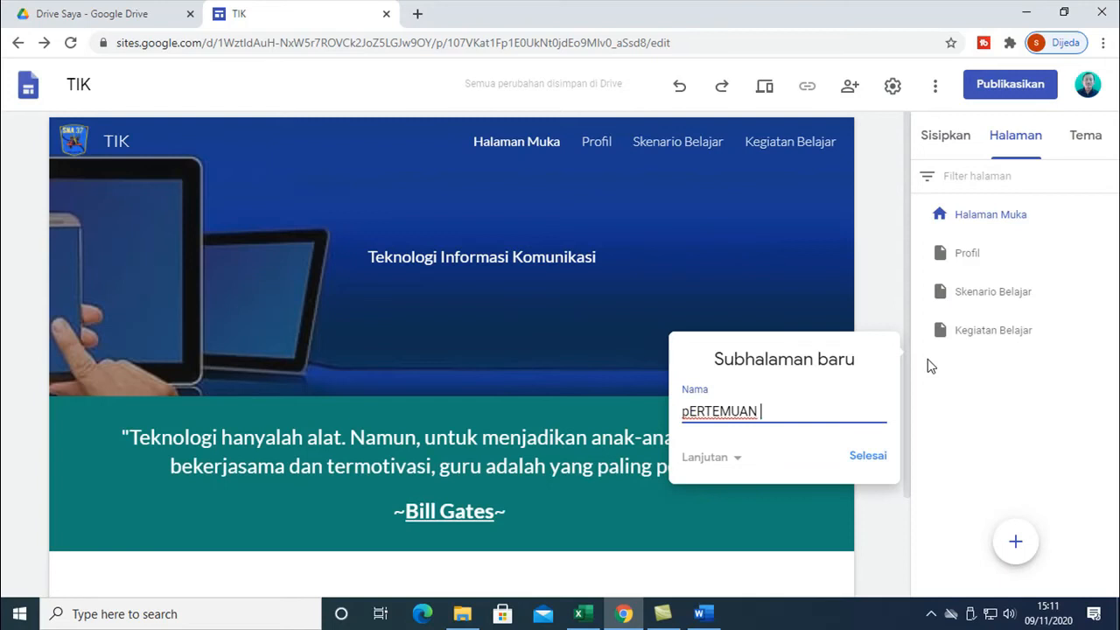
pyautogui.press('BackSpace')
pyautogui.press('BackSpace')
pyautogui.press('BackSpace')
pyautogui.press('BackSpace')
pyautogui.press('BackSpace')
pyautogui.press('BackSpace')
pyautogui.press('BackSpace')
pyautogui.press('BackSpace')
pyautogui.press('BackSpace')
pyautogui.press('BackSpace')
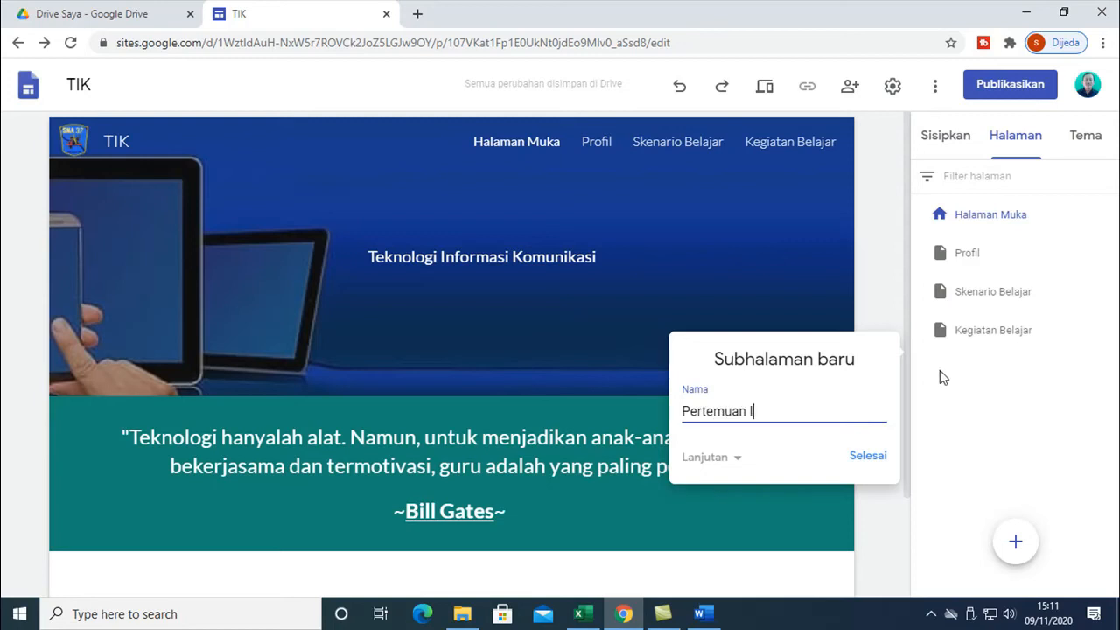
pyautogui.click(867, 456)
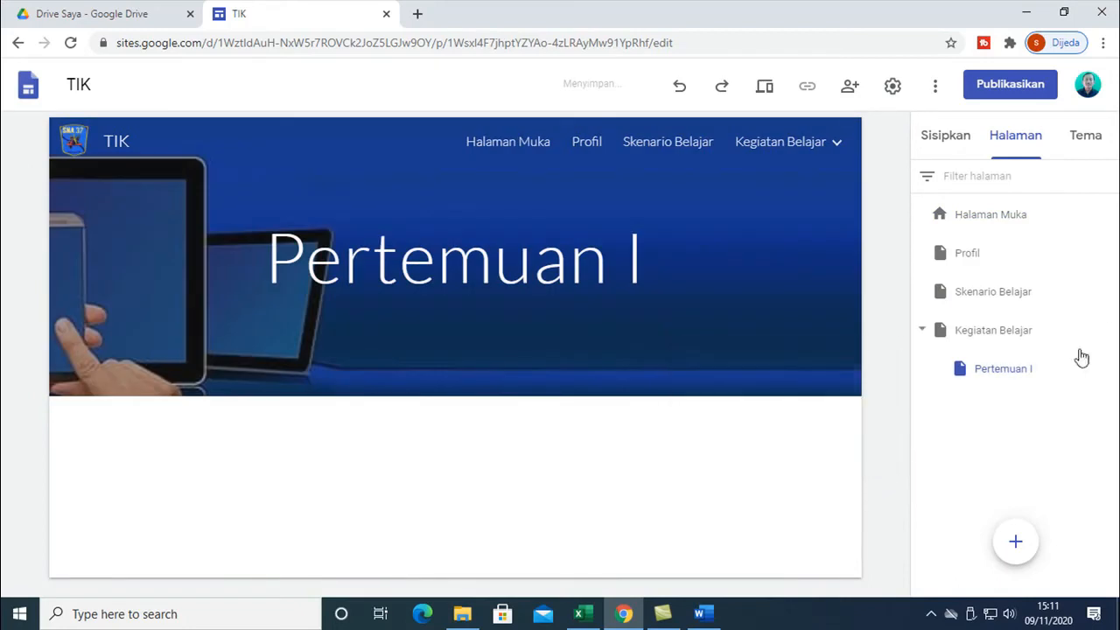
# - Add a second subpage named "Pertemuan II" under the Kegiatan Belajar page
pyautogui.moveTo(837, 152)
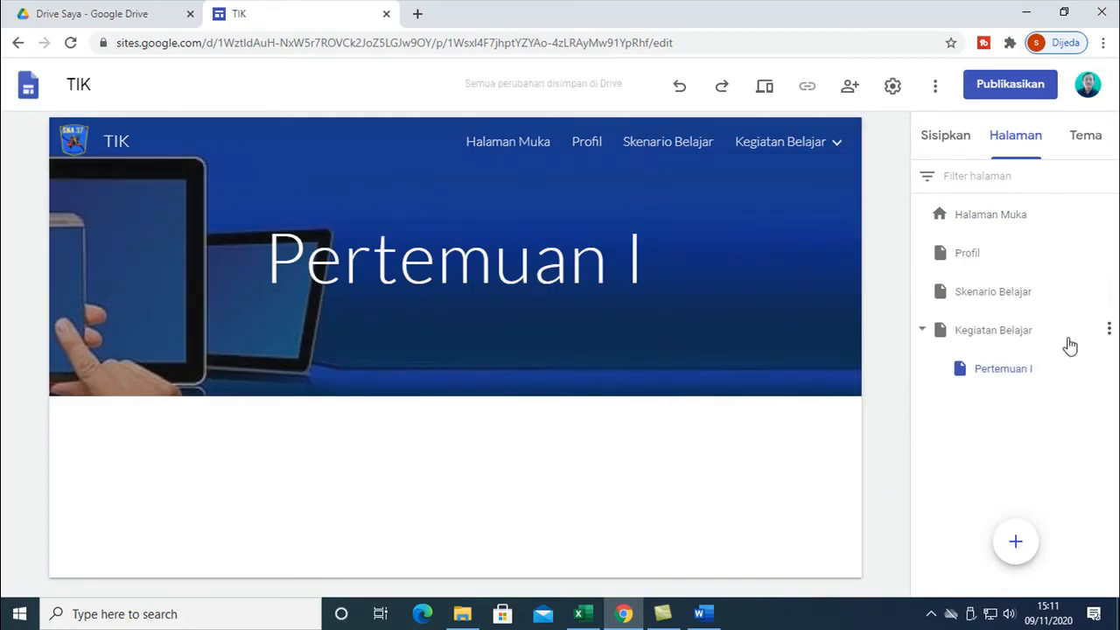
pyautogui.click(1018, 338)
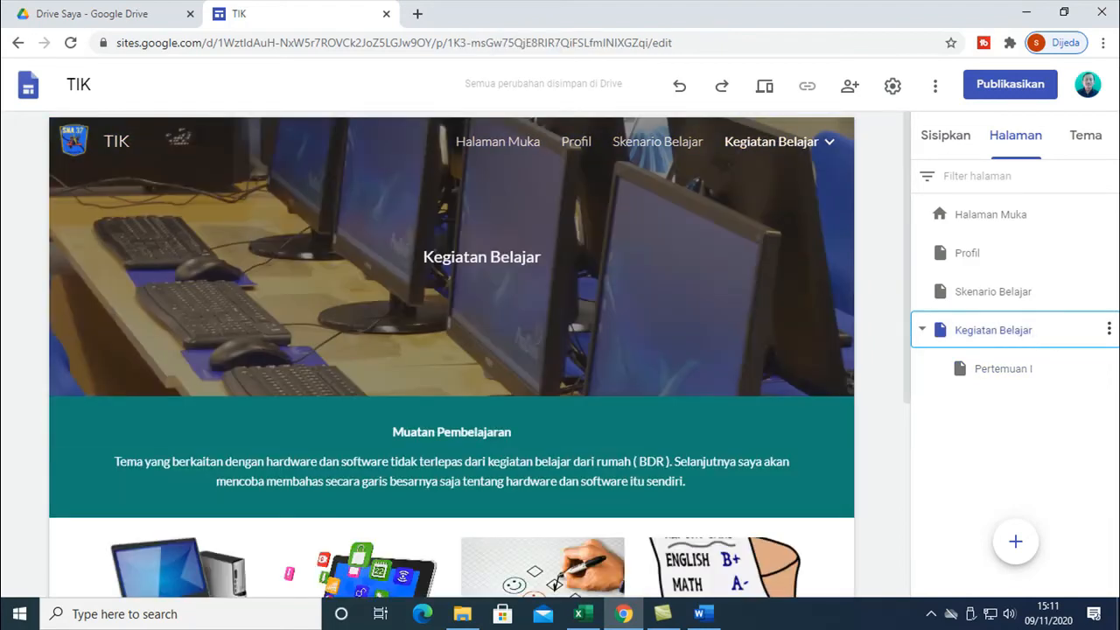
pyautogui.click(1108, 330)
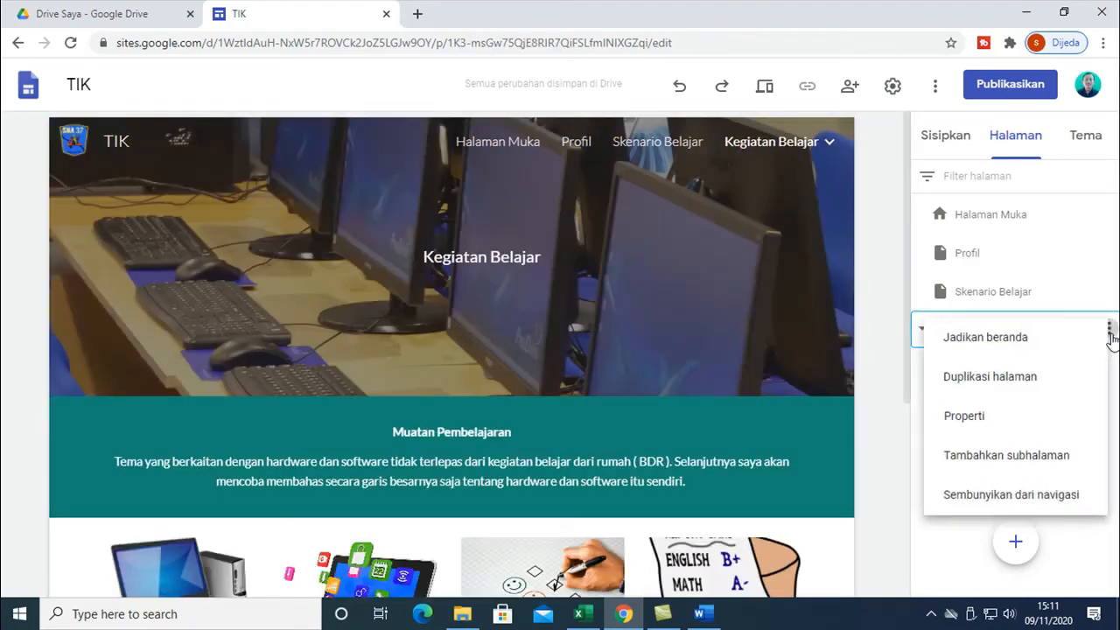
pyautogui.click(1030, 456)
pyautogui.write('p')
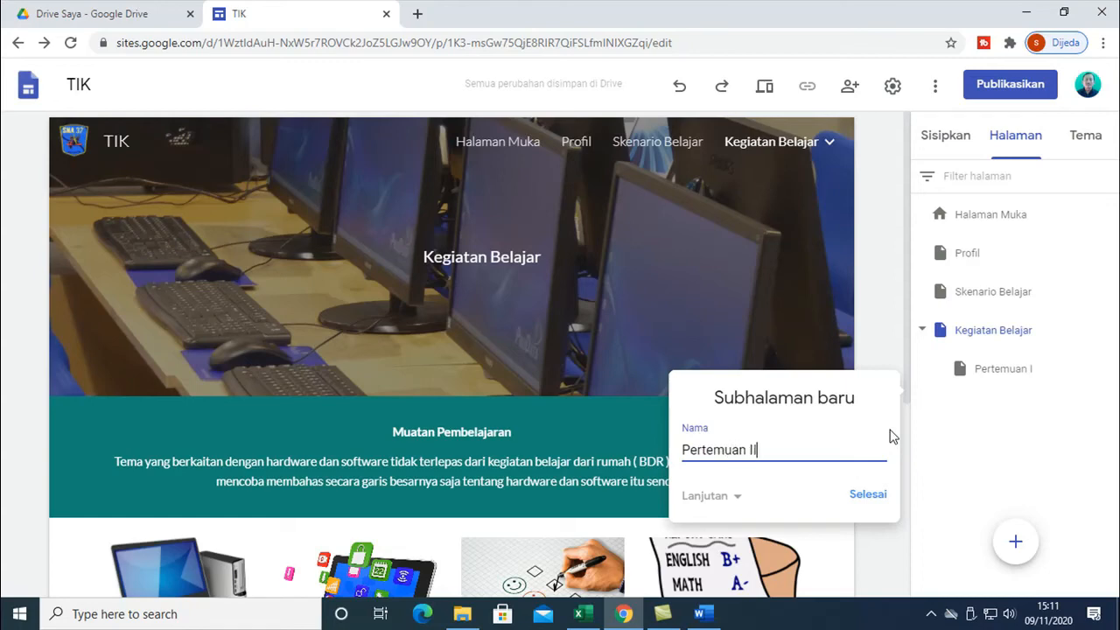
pyautogui.click(872, 494)
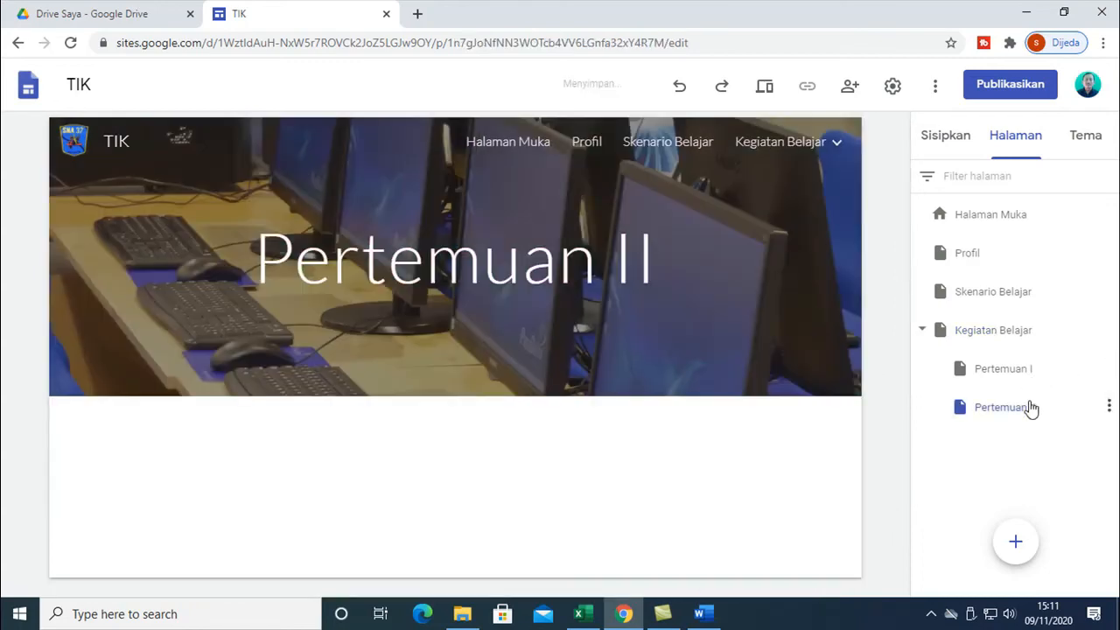
# - Duplicate the Pertemuan II page as "Salinan Pertemuan III" and delete this wrongly named copy
pyautogui.click(1110, 408)
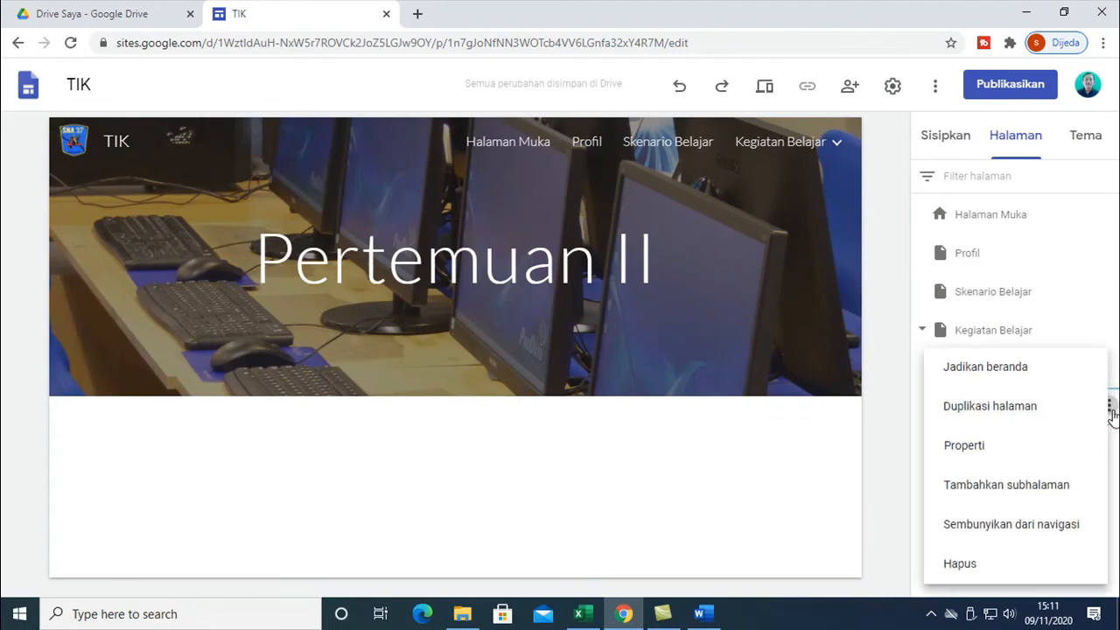
pyautogui.click(1006, 406)
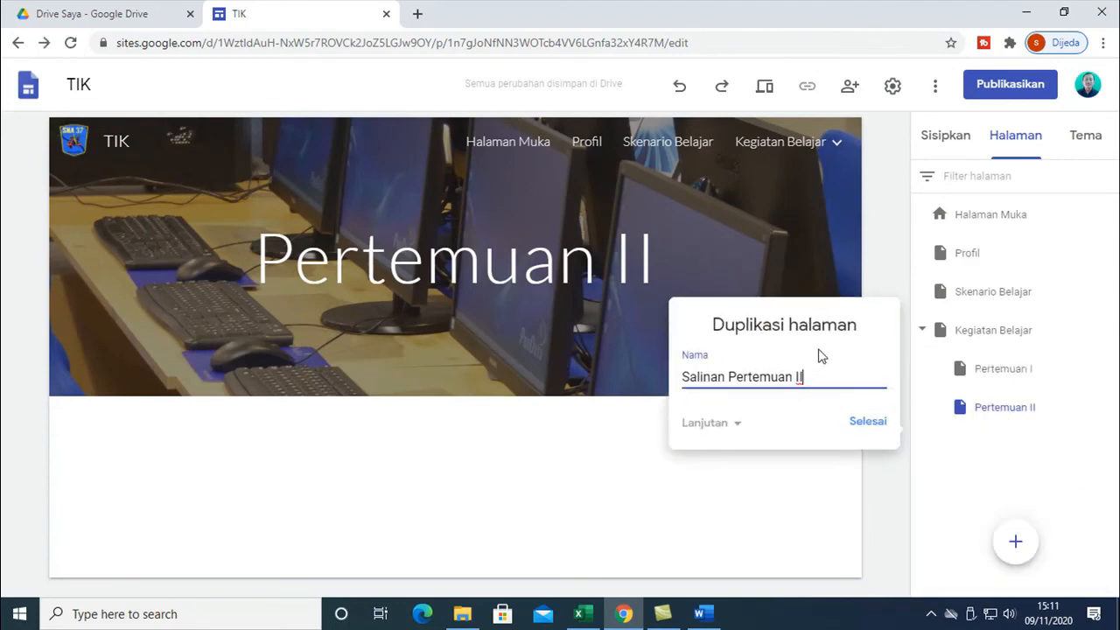
pyautogui.write('I')
pyautogui.click(870, 429)
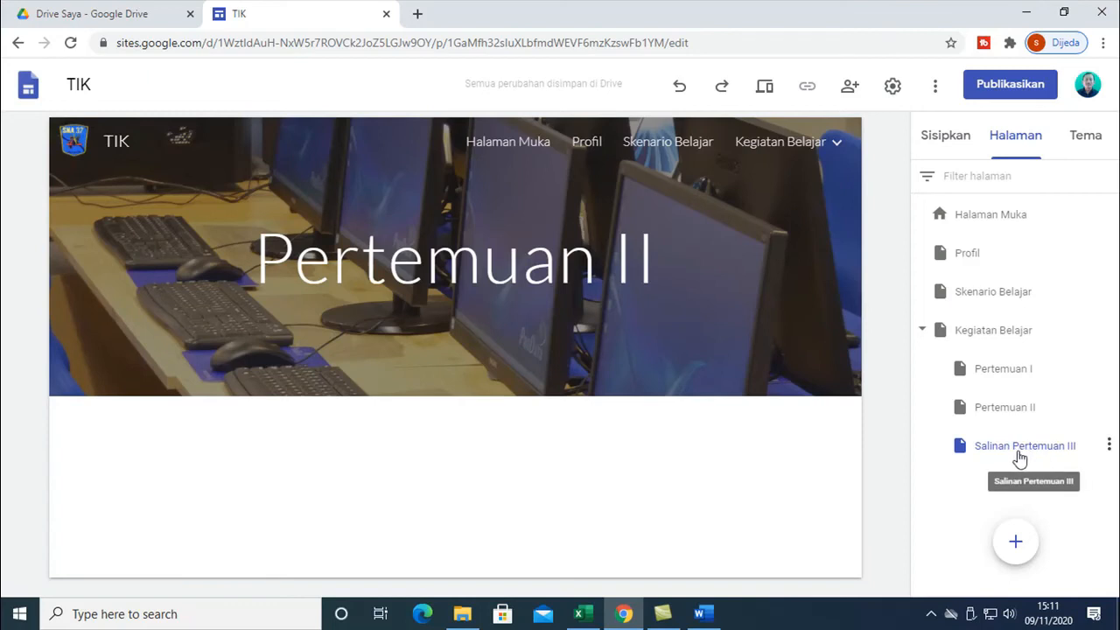
pyautogui.click(1109, 448)
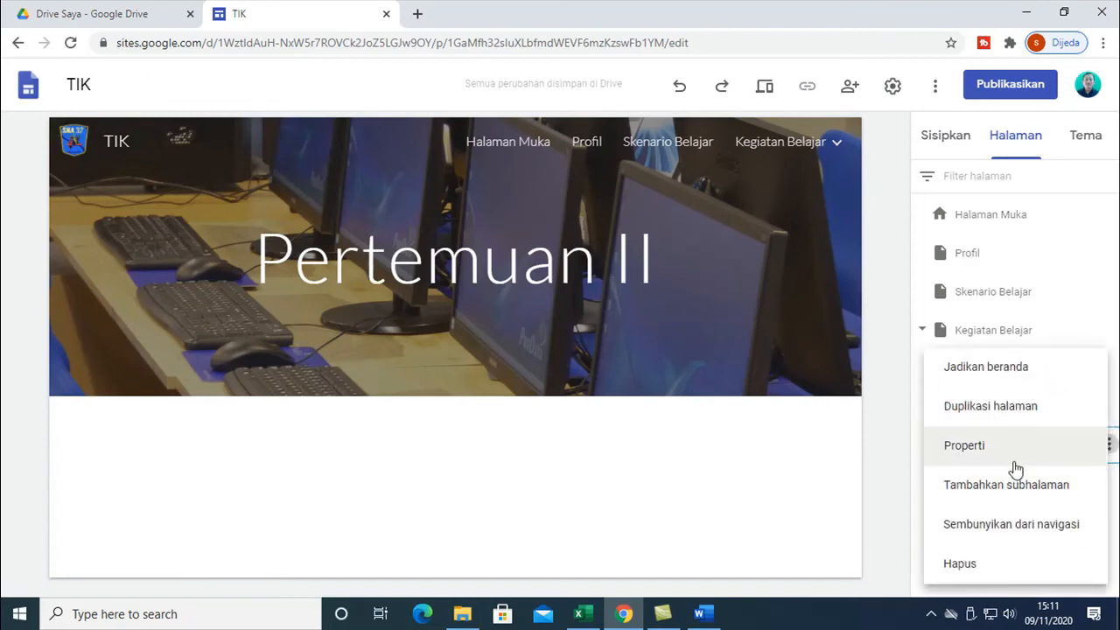
pyautogui.click(986, 566)
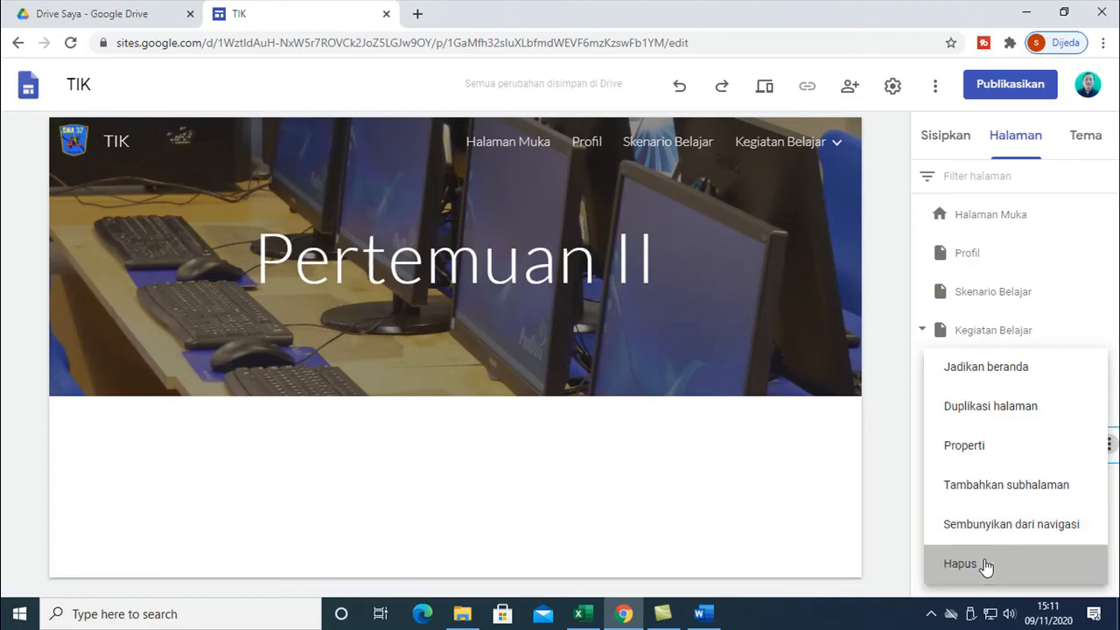
# - Duplicate the Pertemuan II page under Kegiatan Belajar and name the copy "Pertemuan III", without the "Salinan" prefix
pyautogui.click(1109, 406)
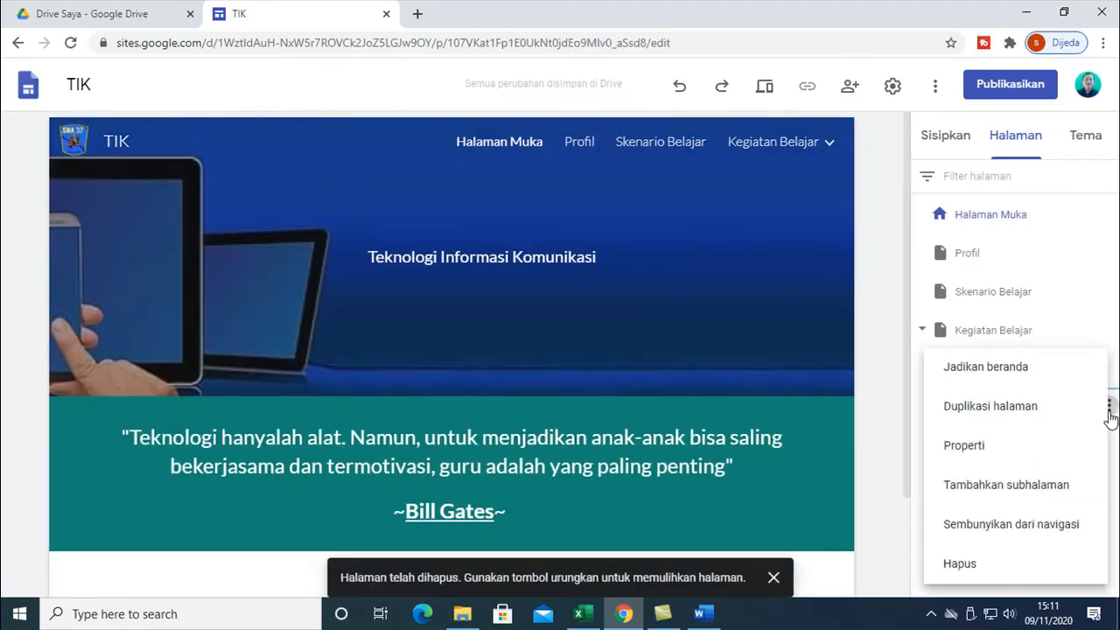
pyautogui.click(1040, 412)
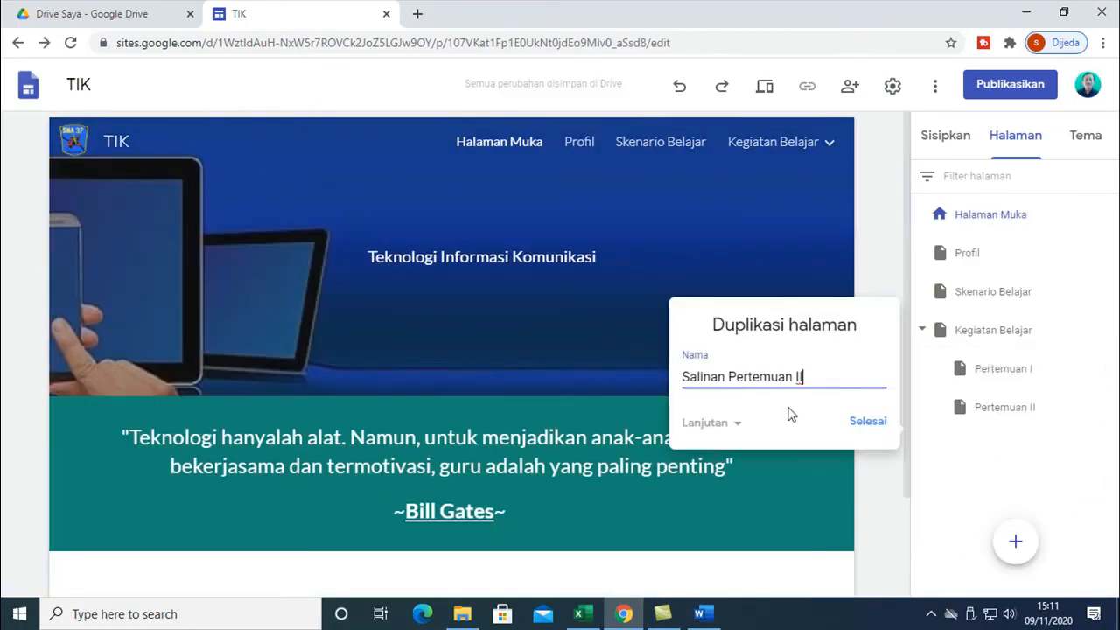
pyautogui.doubleClick(734, 376)
pyautogui.click(732, 375)
pyautogui.press('BackSpace')
pyautogui.press('BackSpace')
pyautogui.press('BackSpace')
pyautogui.press('BackSpace')
pyautogui.press('BackSpace')
pyautogui.press('BackSpace')
pyautogui.press('BackSpace')
pyautogui.press('BackSpace')
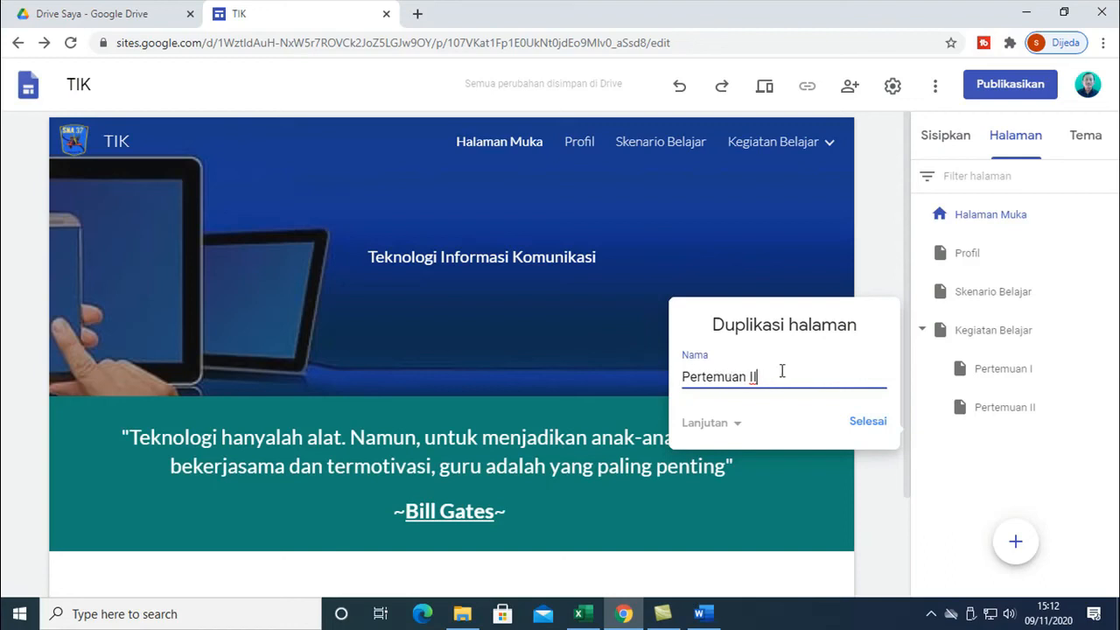
pyautogui.write('I')
pyautogui.click(863, 421)
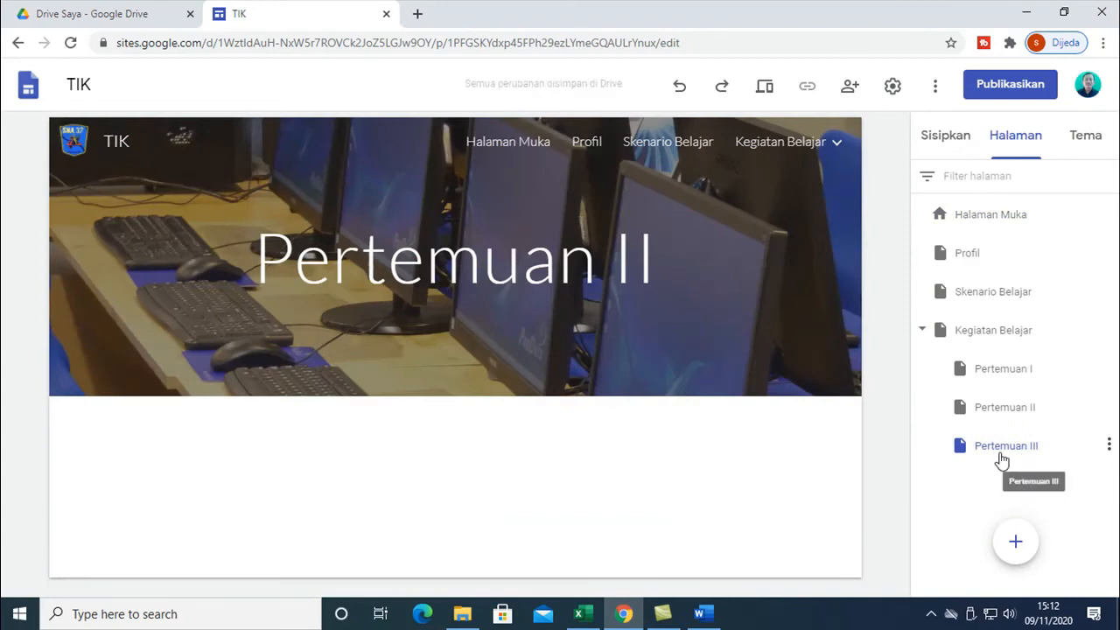
# - Duplicate the Pertemuan III page and name the copy "Pertemuan IV", without the "Salinan" prefix
pyautogui.click(1109, 446)
pyautogui.click(1039, 408)
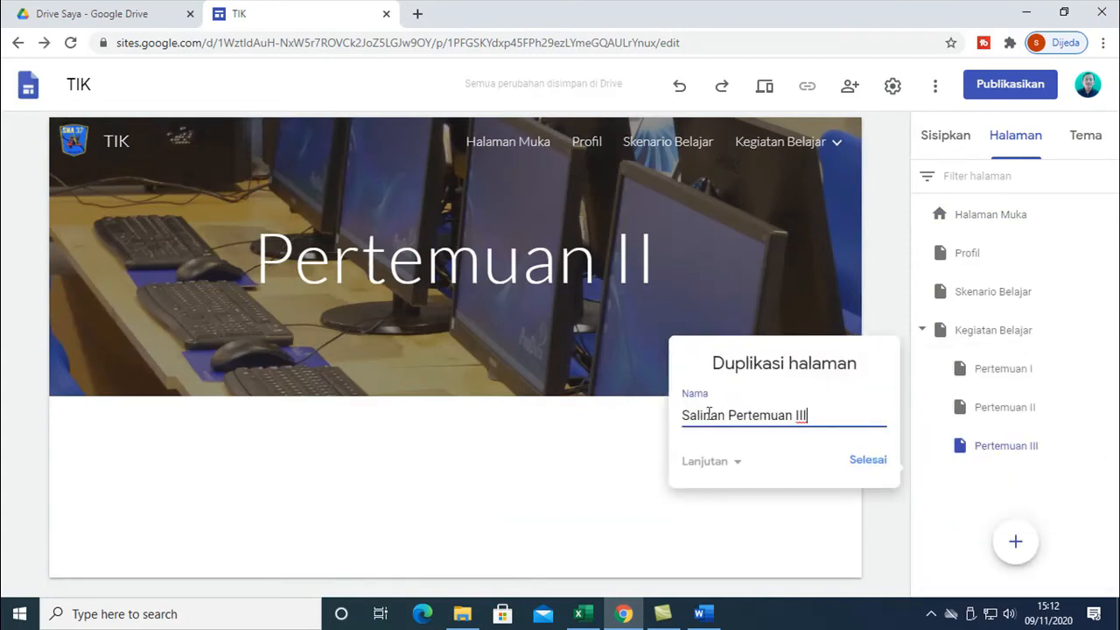
pyautogui.press('BackSpace')
pyautogui.press('BackSpace')
pyautogui.press('BackSpace')
pyautogui.press('BackSpace')
pyautogui.press('BackSpace')
pyautogui.press('BackSpace')
pyautogui.press('BackSpace')
pyautogui.press('BackSpace')
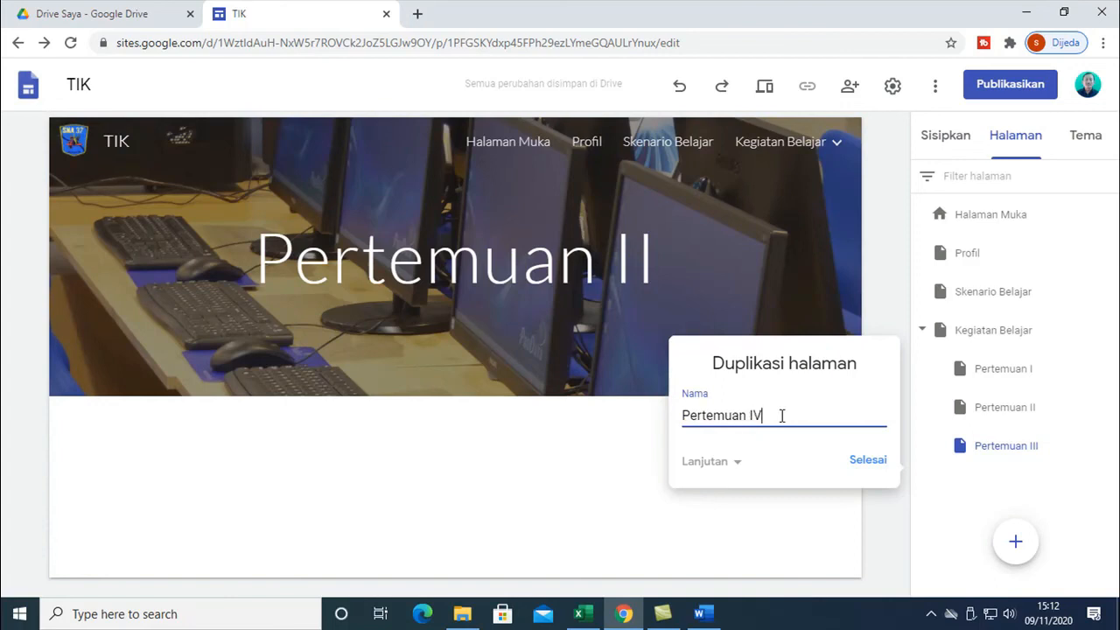
pyautogui.click(869, 460)
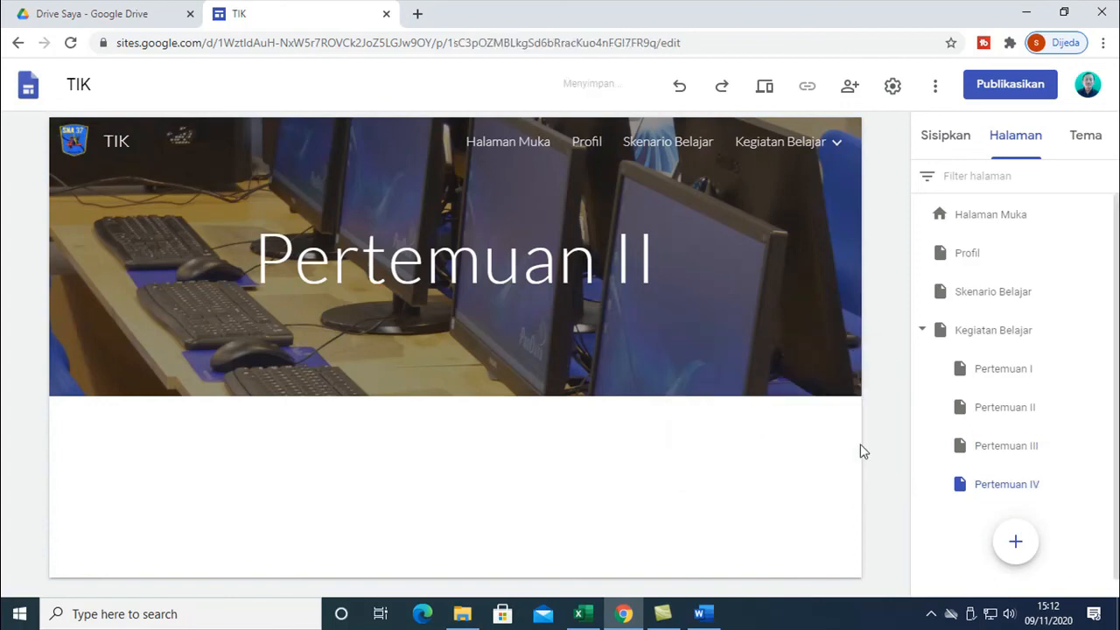
# - Change the header title on the Pertemuan IV page to "Pertemuan IV"
pyautogui.click(1009, 492)
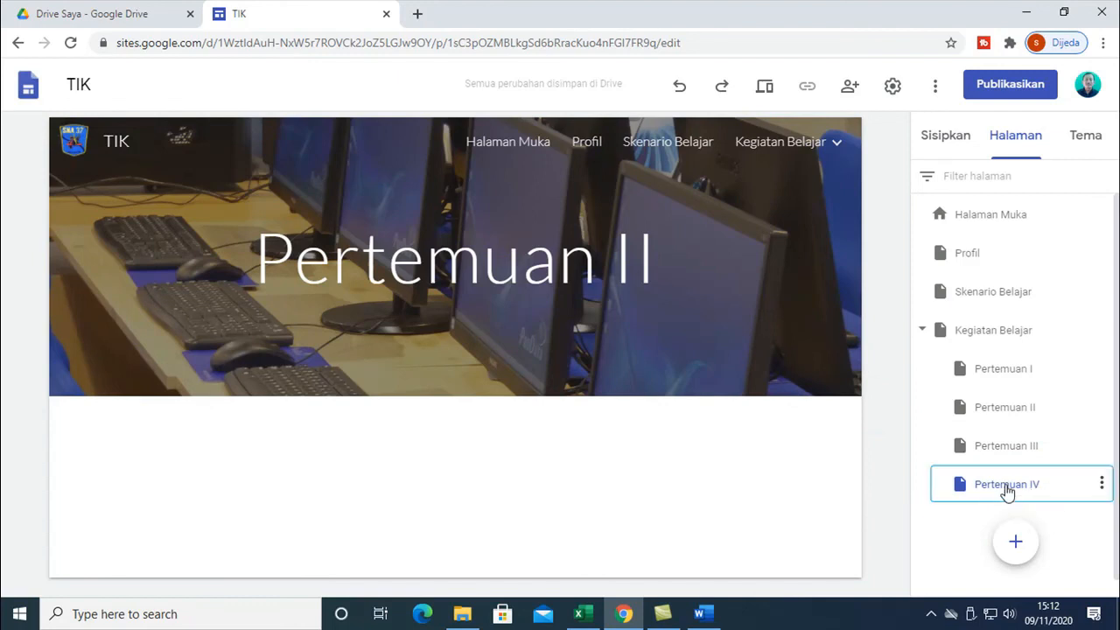
pyautogui.click(655, 263)
pyautogui.press('BackSpace')
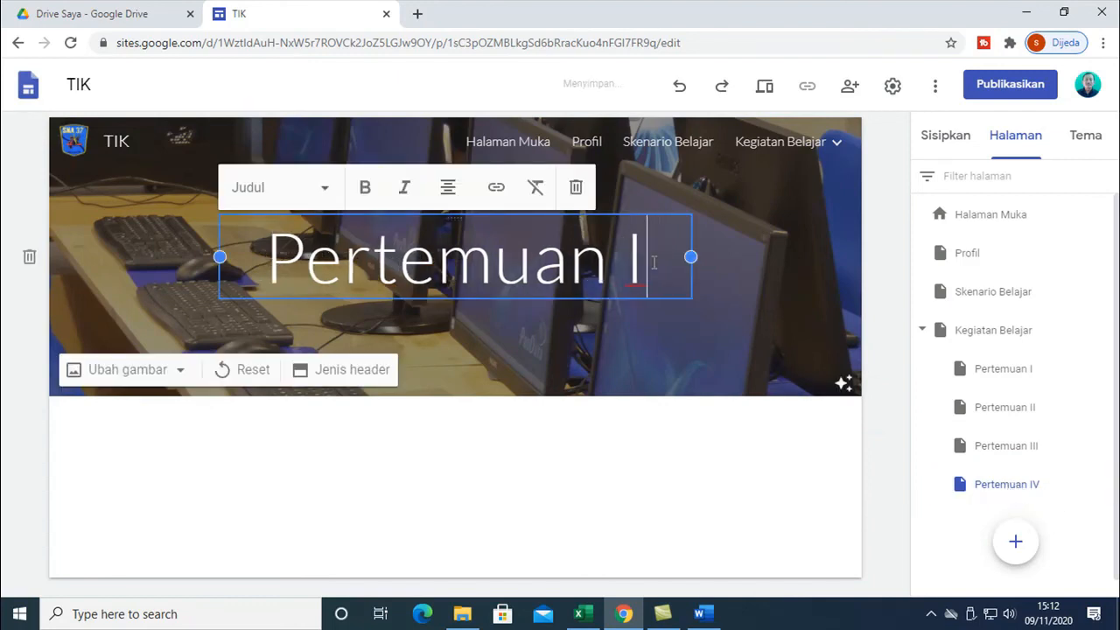
pyautogui.write('V')
pyautogui.click(761, 287)
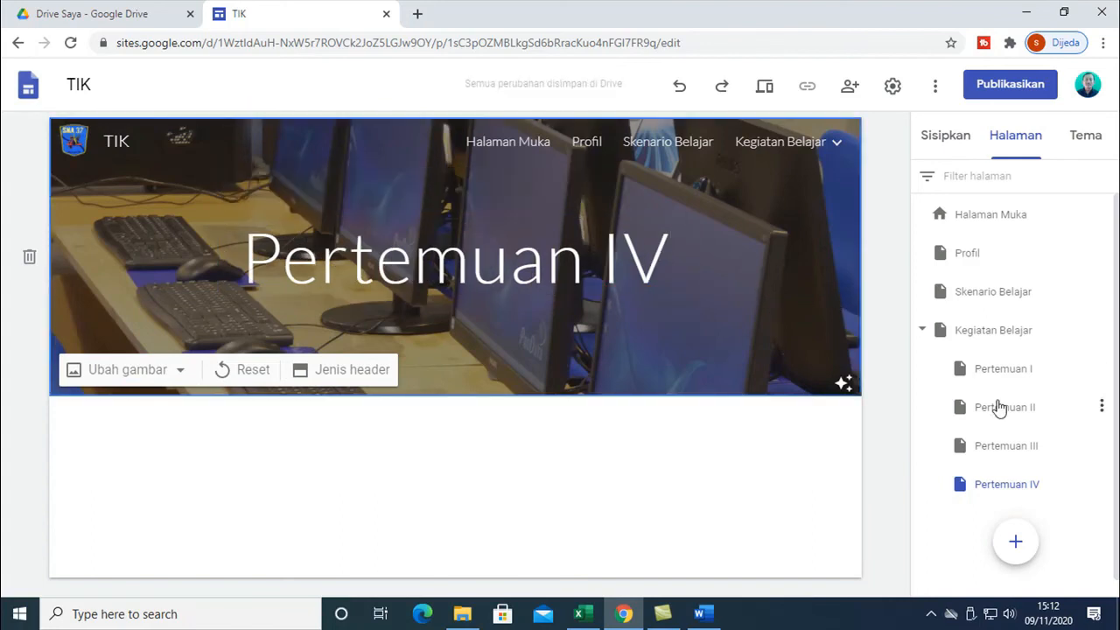
# - Change the header title on the Pertemuan III page to "Pertemuan III"
pyautogui.click(1010, 449)
pyautogui.click(633, 253)
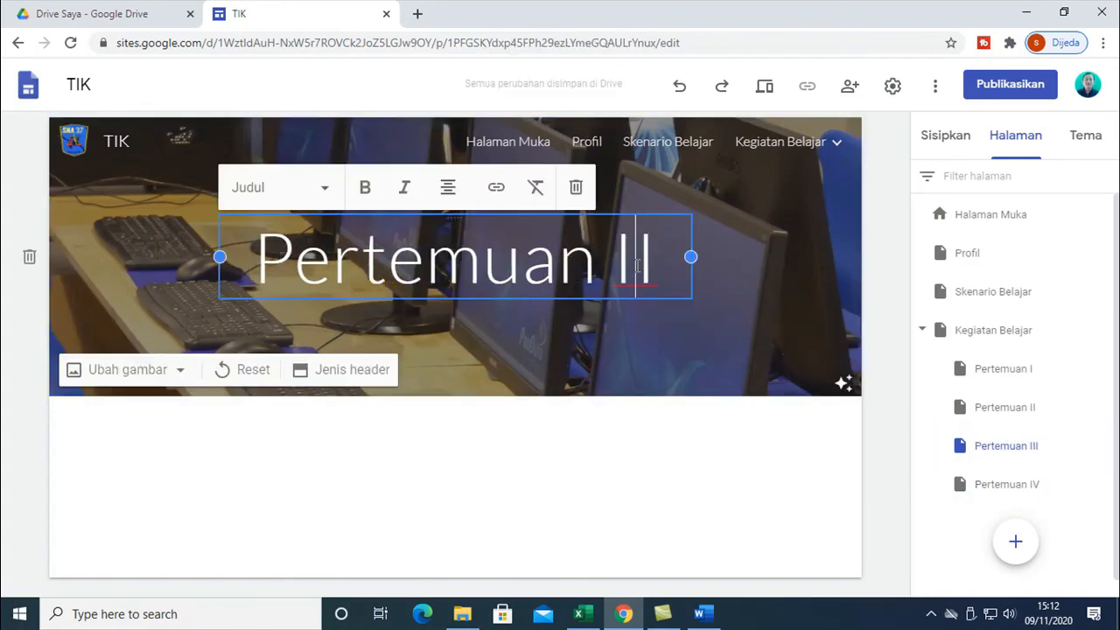
pyautogui.write('I')
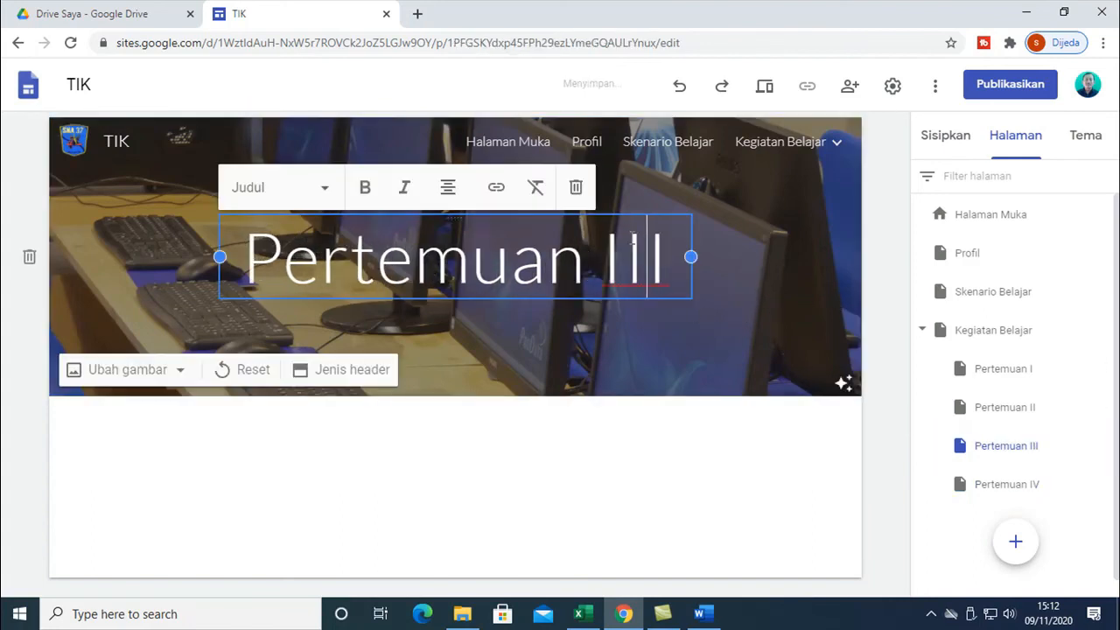
pyautogui.click(746, 243)
# - Check the header titles of the Pertemuan II and Pertemuan I pages
pyautogui.click(1013, 411)
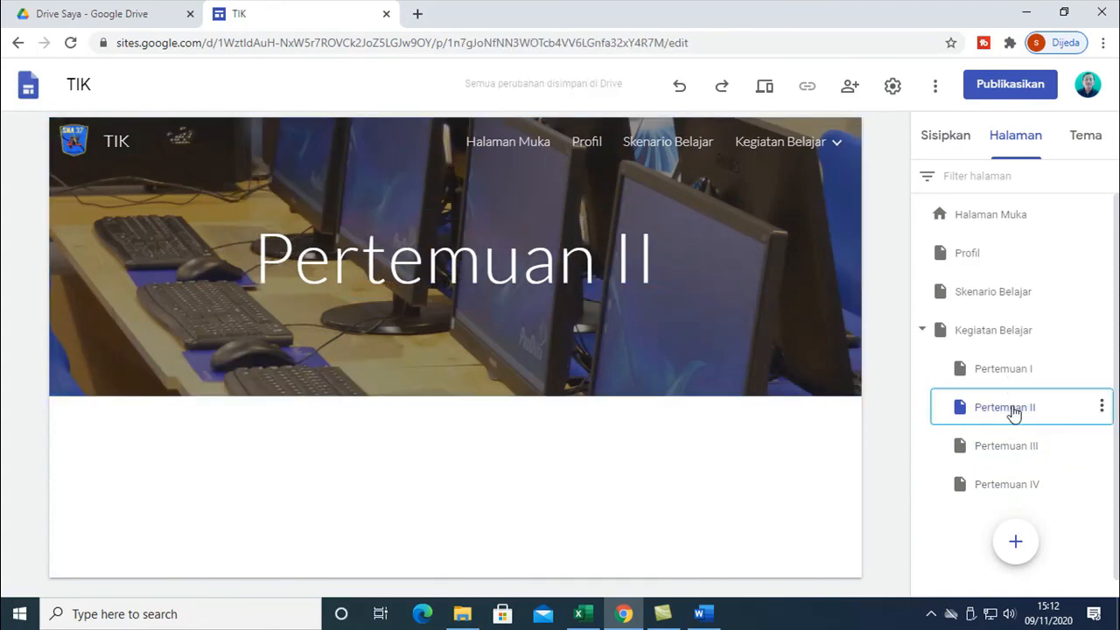
pyautogui.click(987, 372)
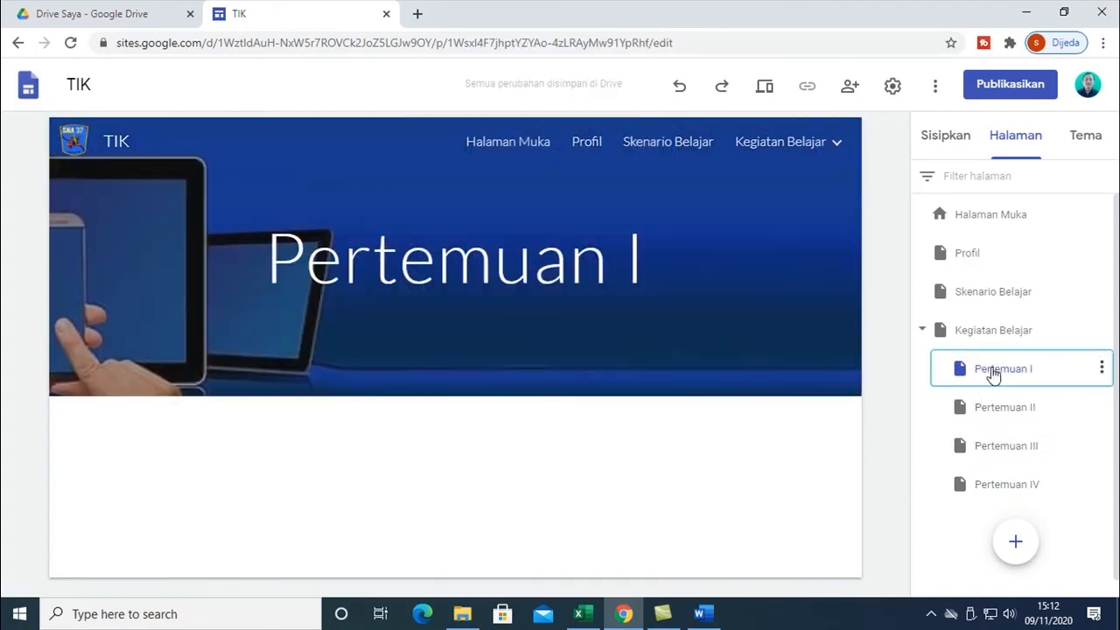
pyautogui.click(695, 263)
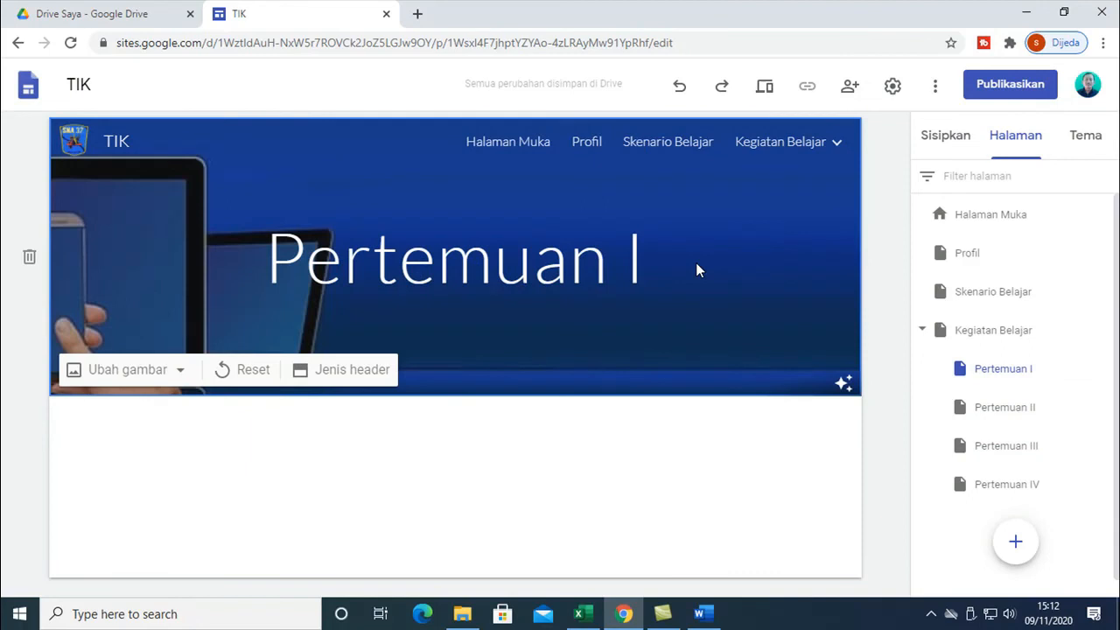
# - Test the site navigation by visiting Pertemuan II, Pertemuan III, Kegiatan Belajar and Pertemuan IV through its Kegiatan Belajar entries
pyautogui.click(823, 141)
pyautogui.click(745, 219)
pyautogui.click(837, 145)
pyautogui.click(838, 147)
pyautogui.click(838, 147)
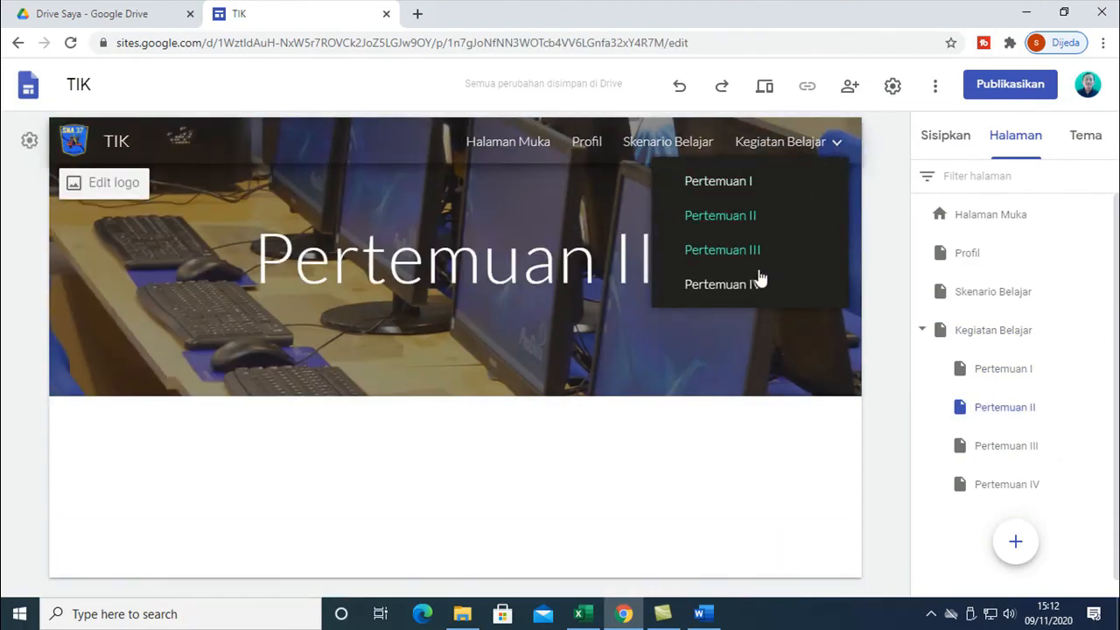
pyautogui.click(745, 252)
pyautogui.click(820, 144)
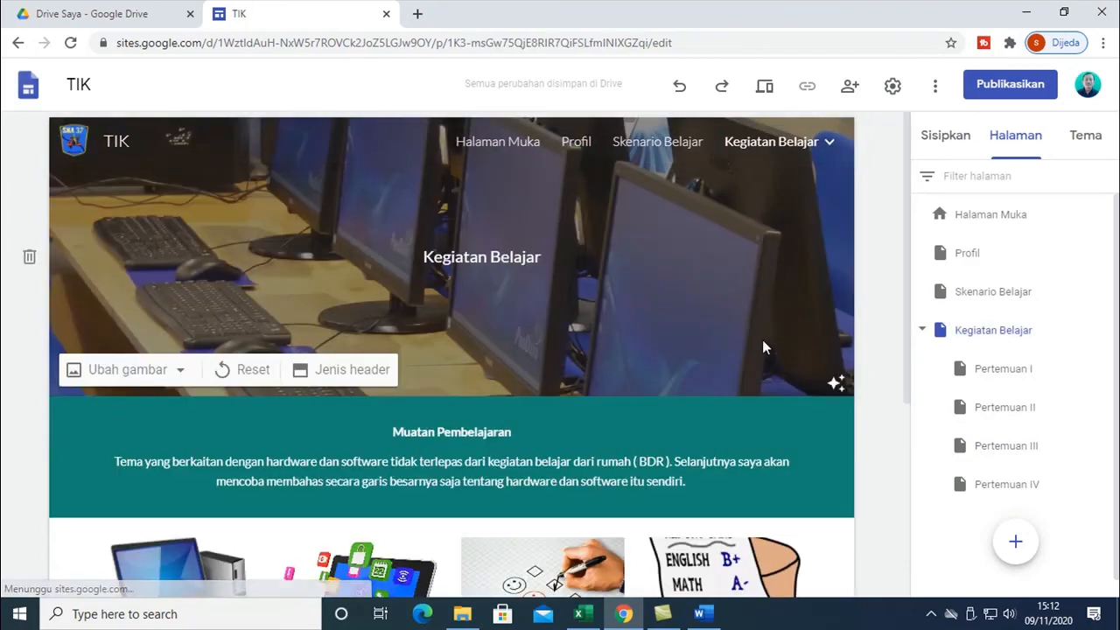
pyautogui.click(829, 144)
pyautogui.click(829, 145)
pyautogui.click(829, 146)
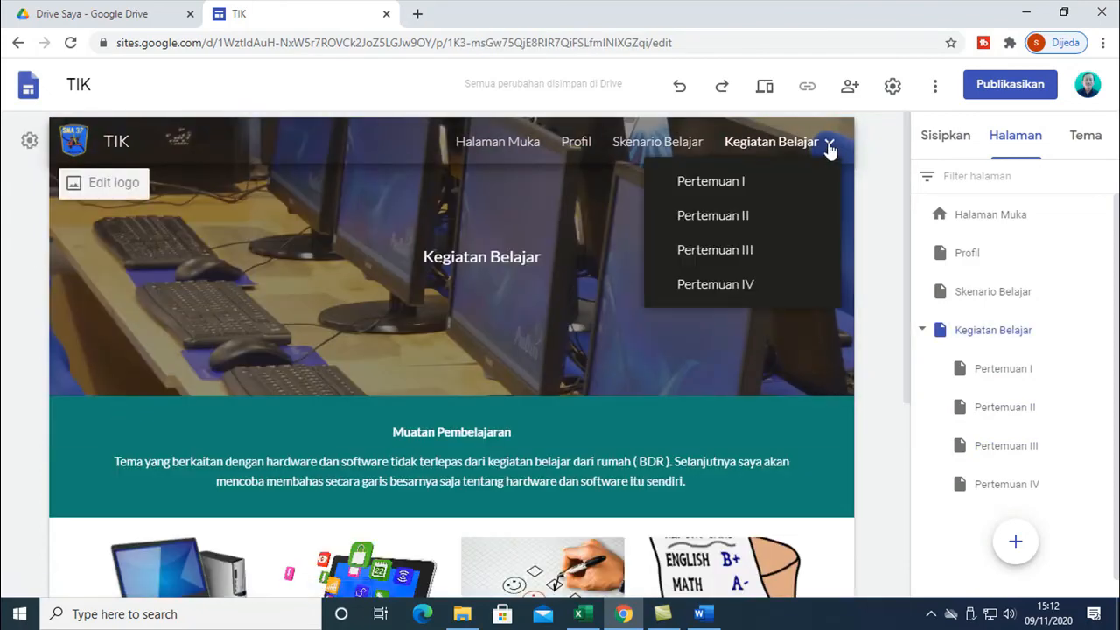
pyautogui.click(761, 289)
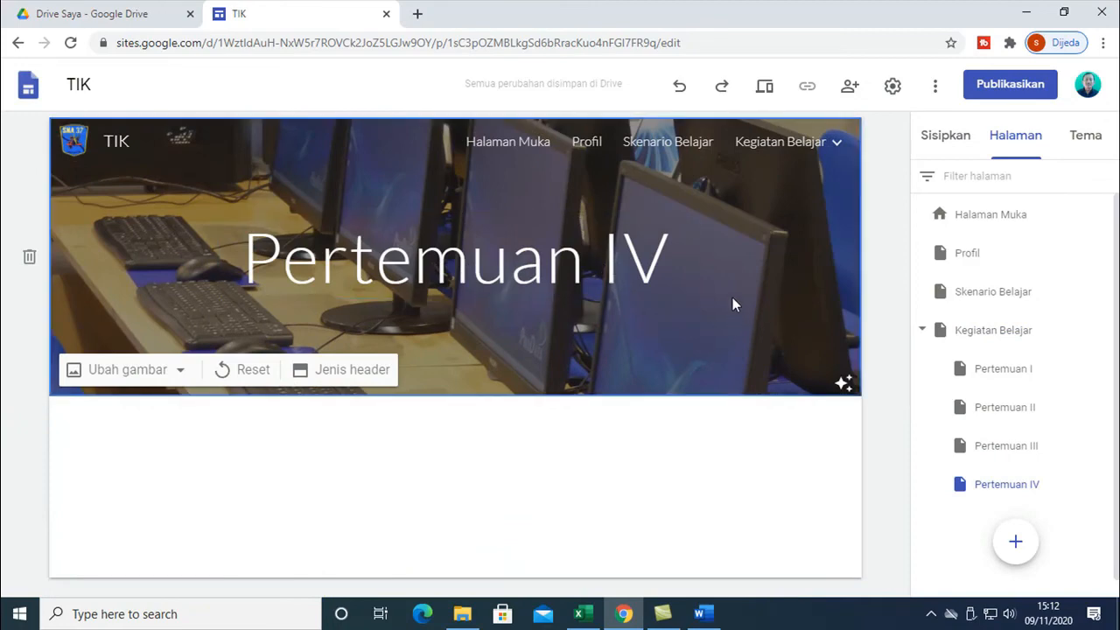
# - Preview the site starting from Halaman Muka, and view the Profil and Skenario Belajar pages in the preview
pyautogui.click(499, 145)
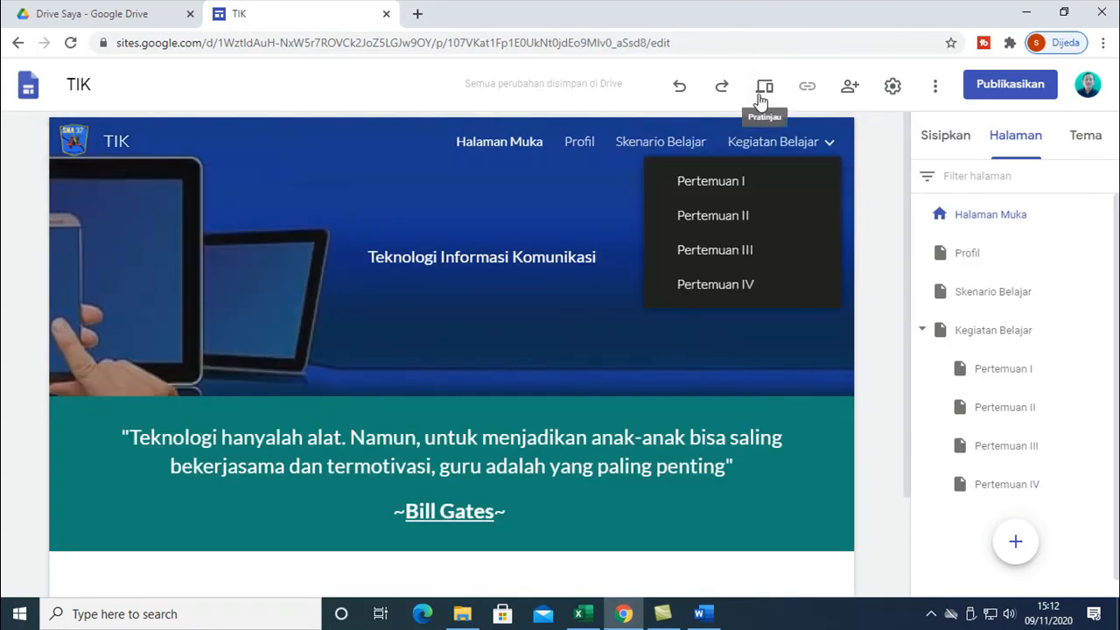
pyautogui.click(765, 91)
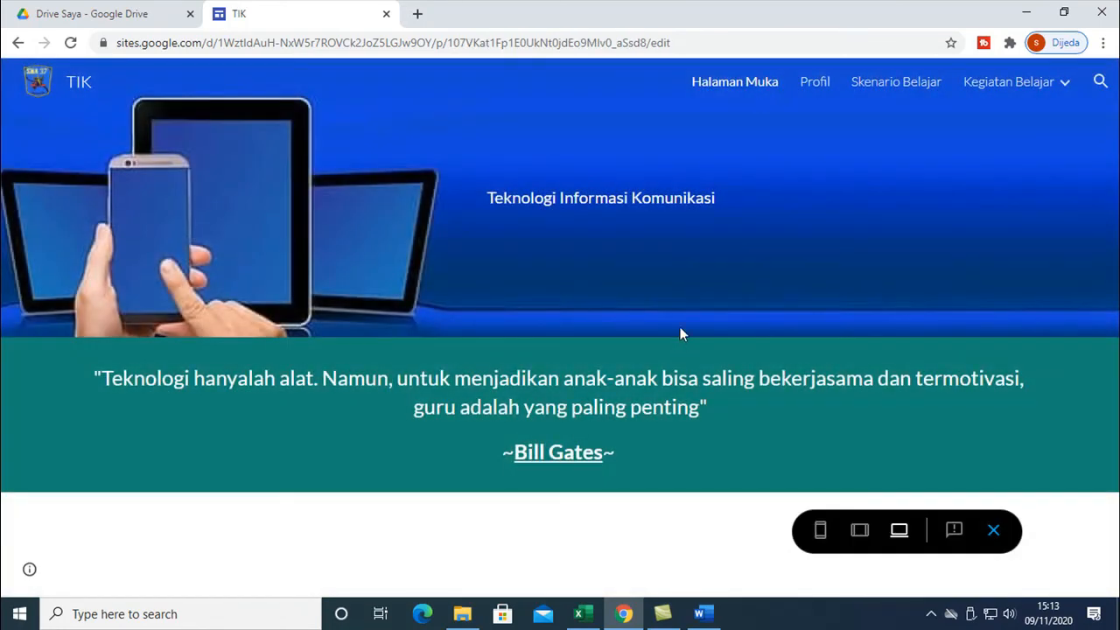
pyautogui.click(811, 92)
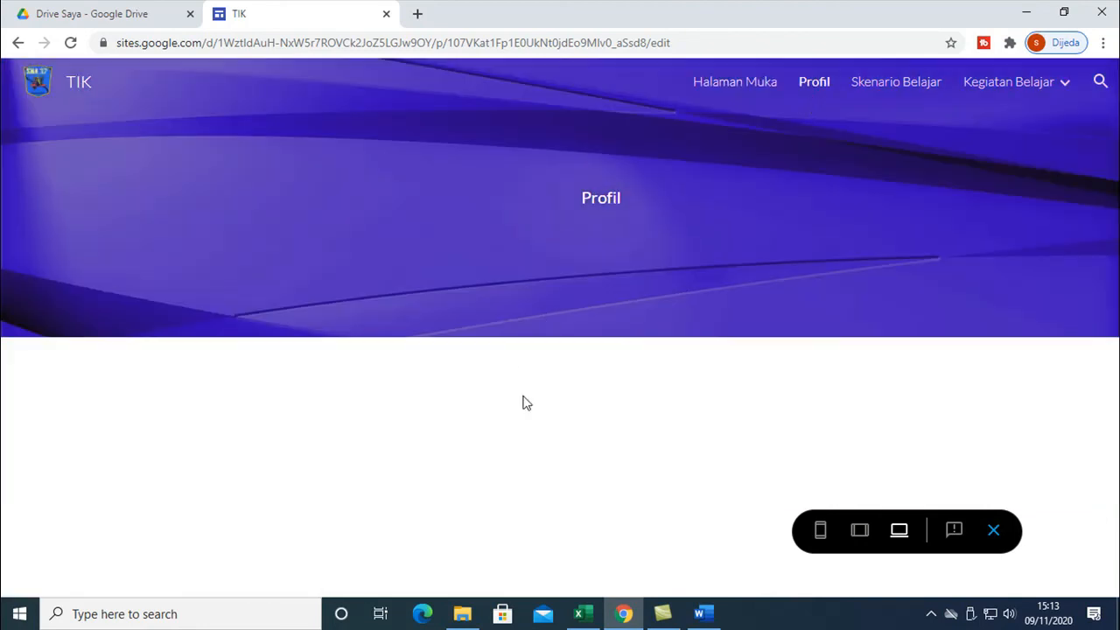
pyautogui.click(901, 87)
pyautogui.scroll(-2, 727, 364)
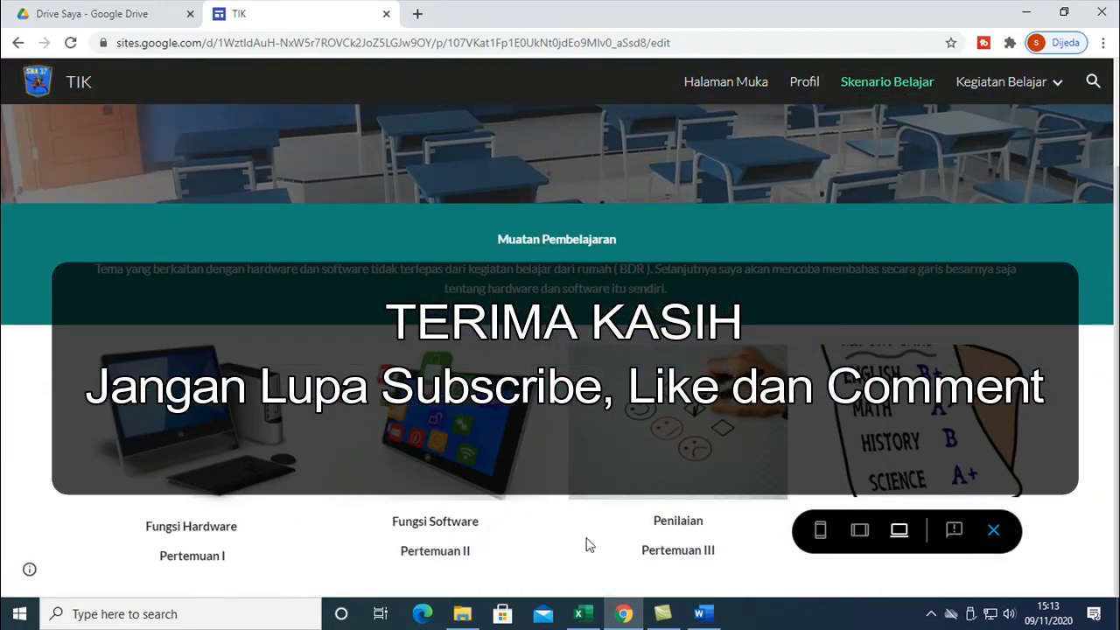
pyautogui.scroll(2, 931, 465)
pyautogui.scroll(-2, 932, 465)
# - View the Pertemuan I, Pertemuan II and Pertemuan III subpages of Kegiatan Belajar in the site preview
pyautogui.moveTo(1000, 86)
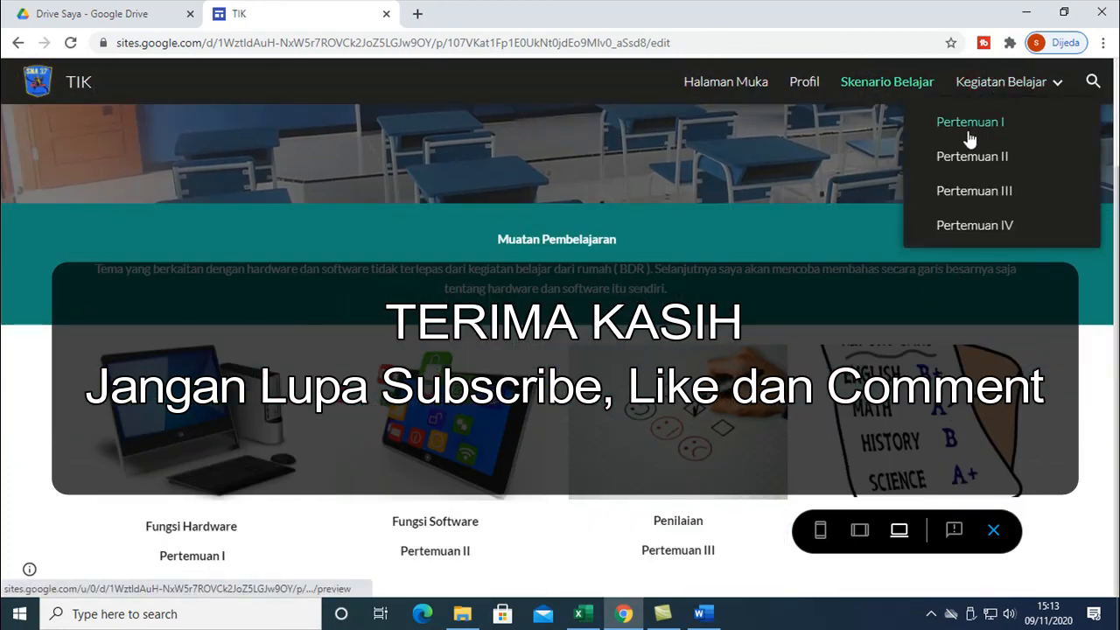
pyautogui.click(975, 127)
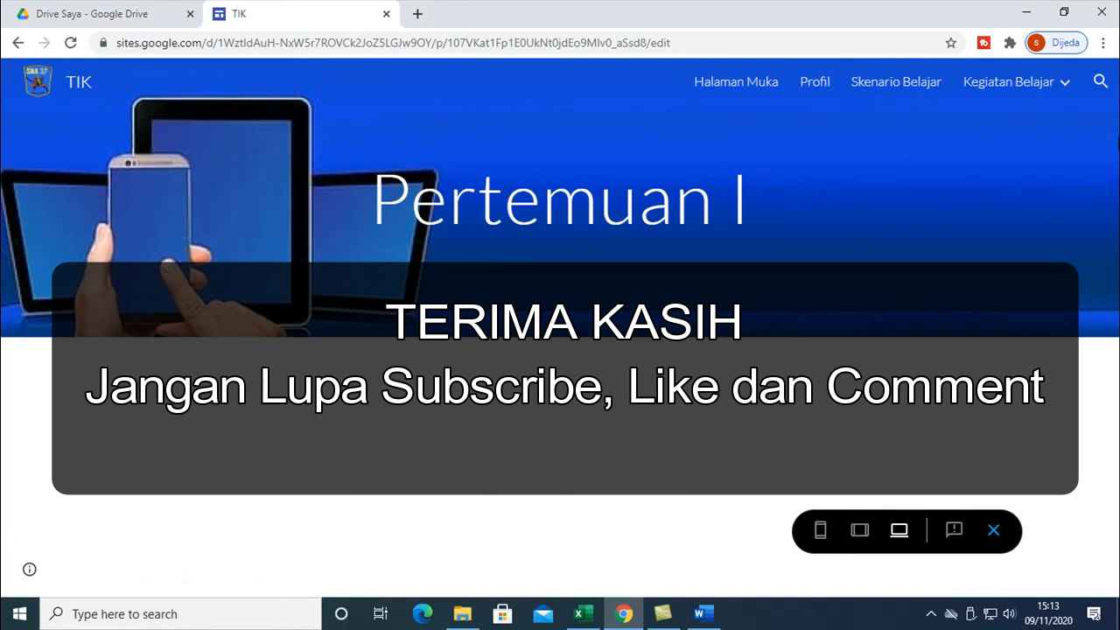
pyautogui.moveTo(1053, 85)
pyautogui.click(1001, 166)
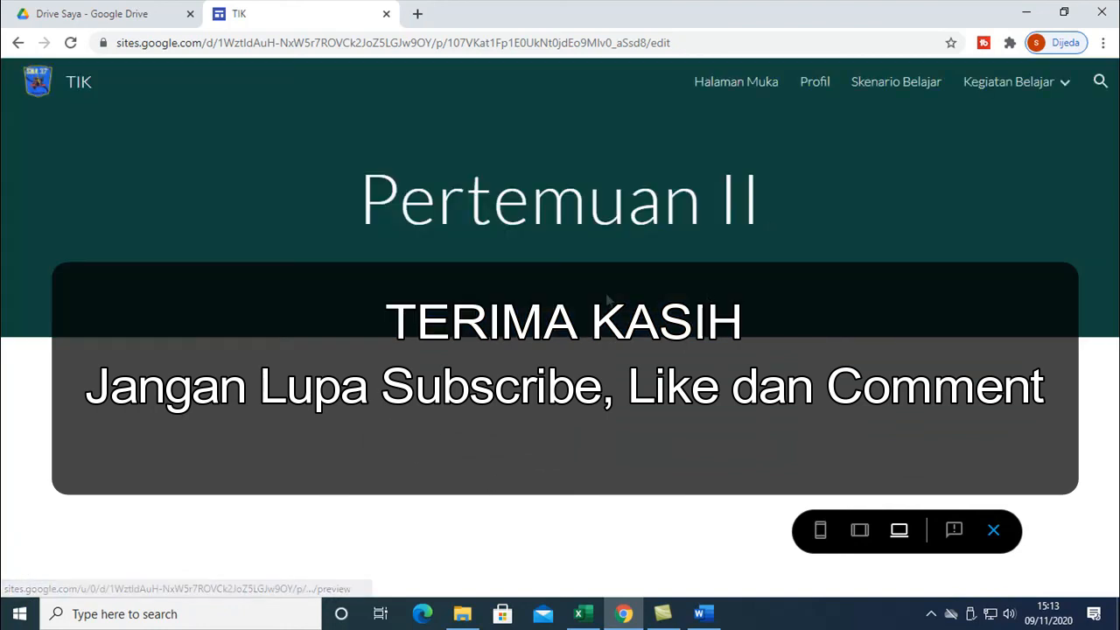
pyautogui.moveTo(1060, 83)
pyautogui.click(976, 201)
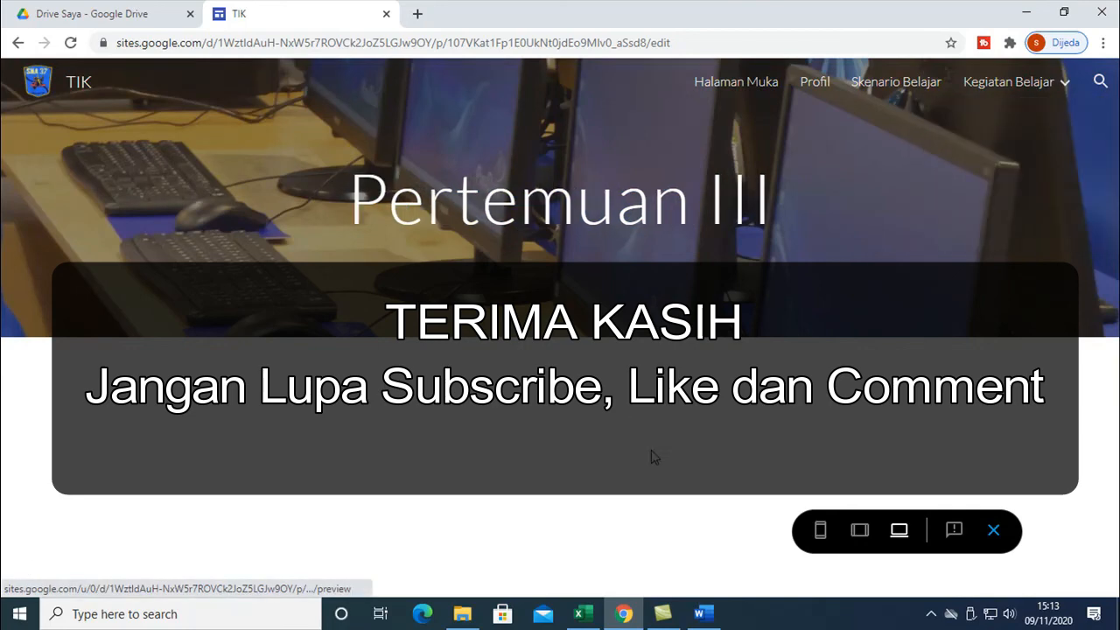